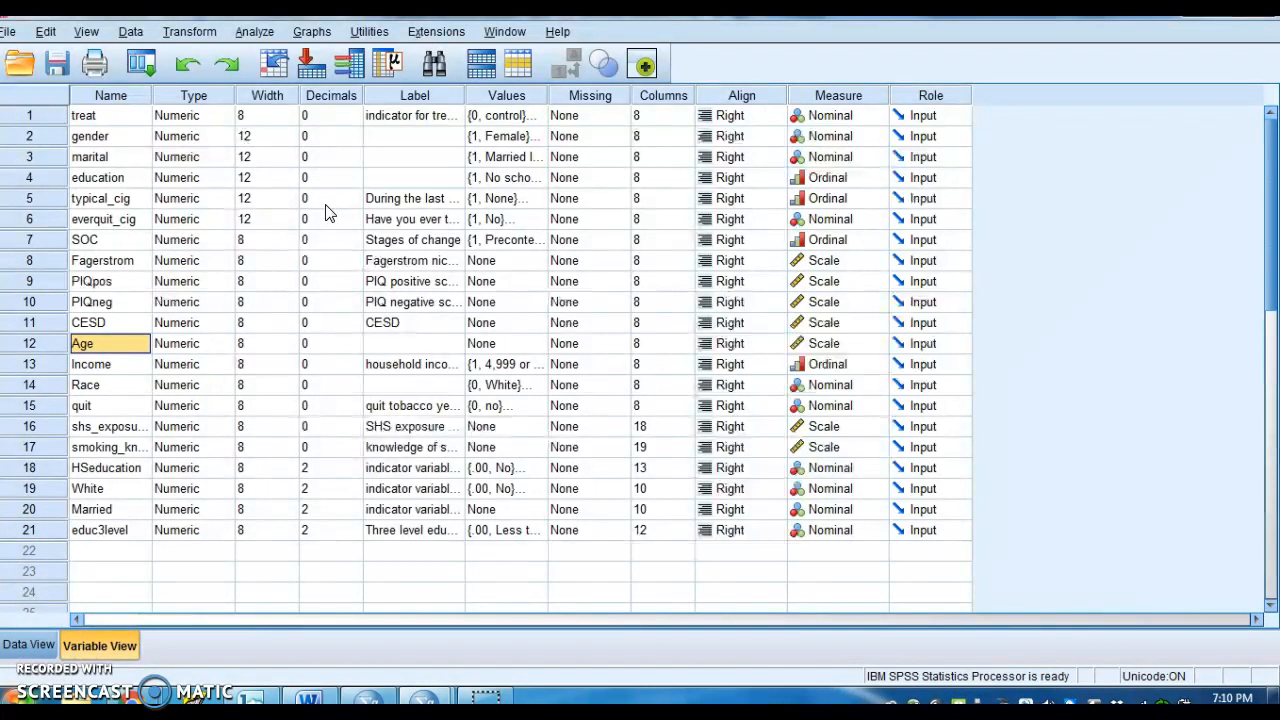
# - Run a Descriptives analysis on Age and PIQ positive scale, taking Age out of the variables, adding it back and placing it first
pyautogui.click(255, 32)
pyautogui.moveTo(290, 78)
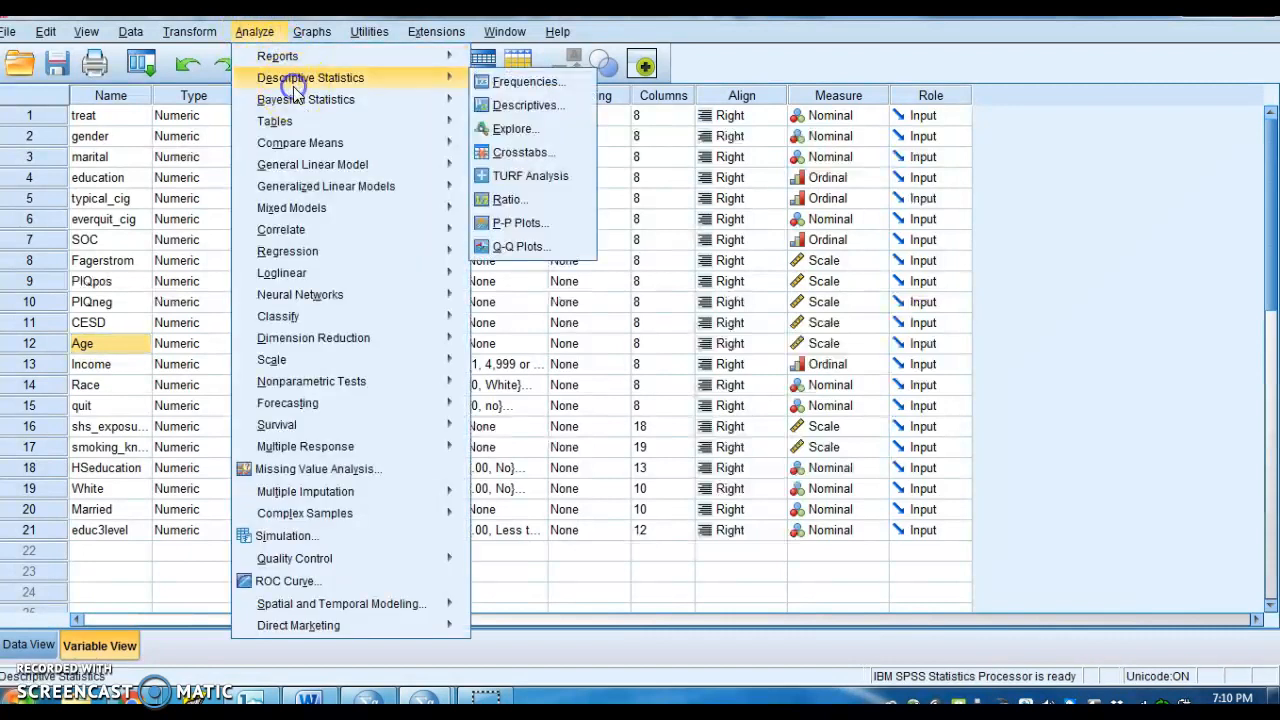
pyautogui.click(532, 110)
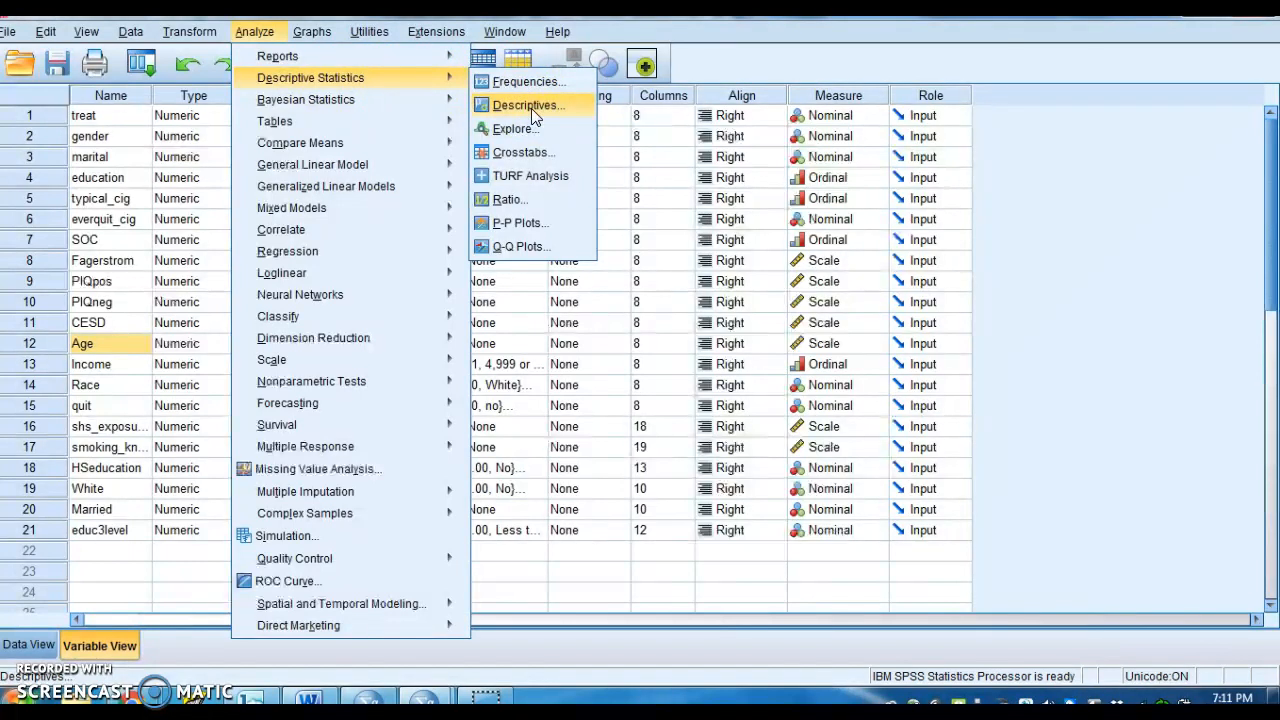
pyautogui.click(531, 108)
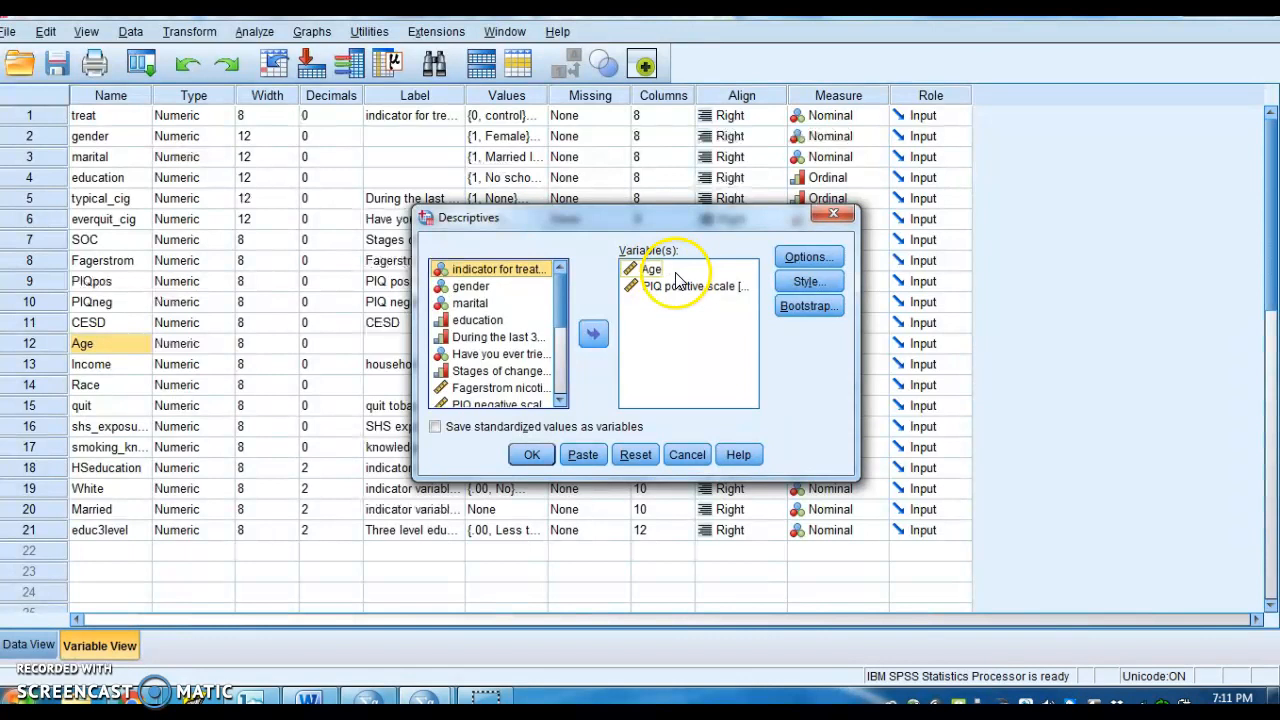
pyautogui.click(648, 272)
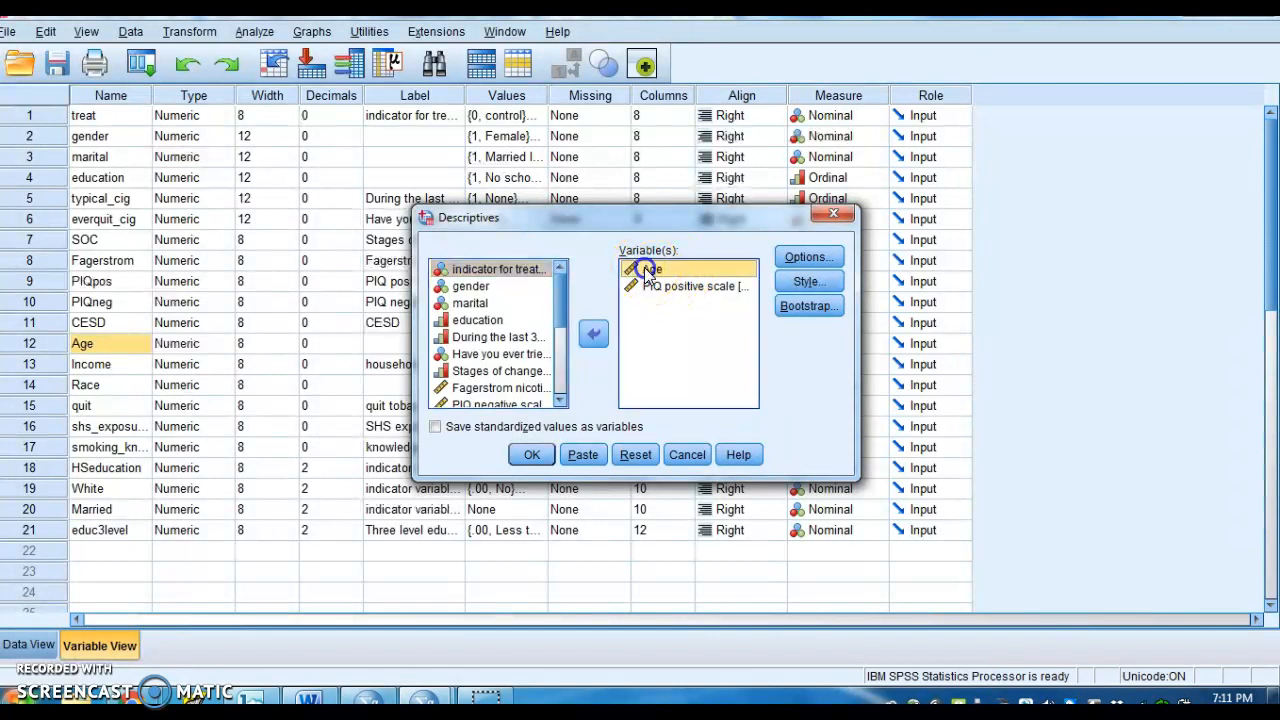
pyautogui.click(596, 334)
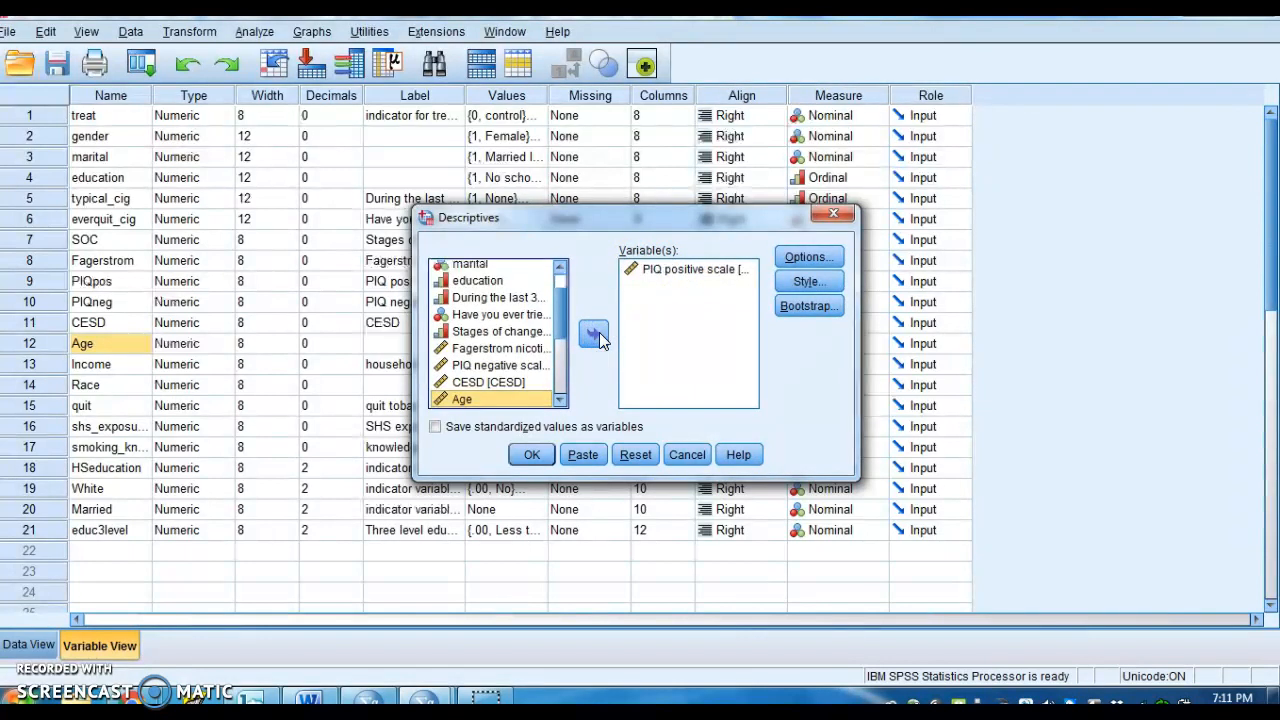
pyautogui.click(597, 334)
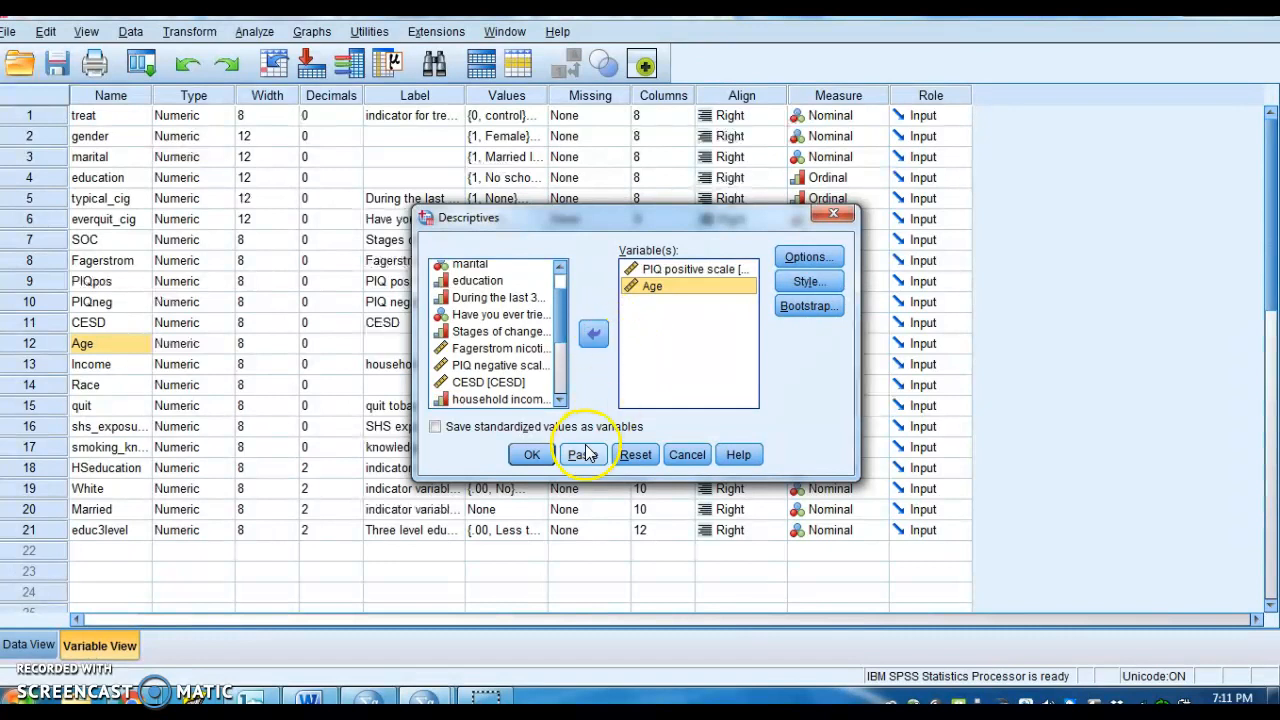
pyautogui.moveTo(651, 288); pyautogui.dragTo(647, 266)
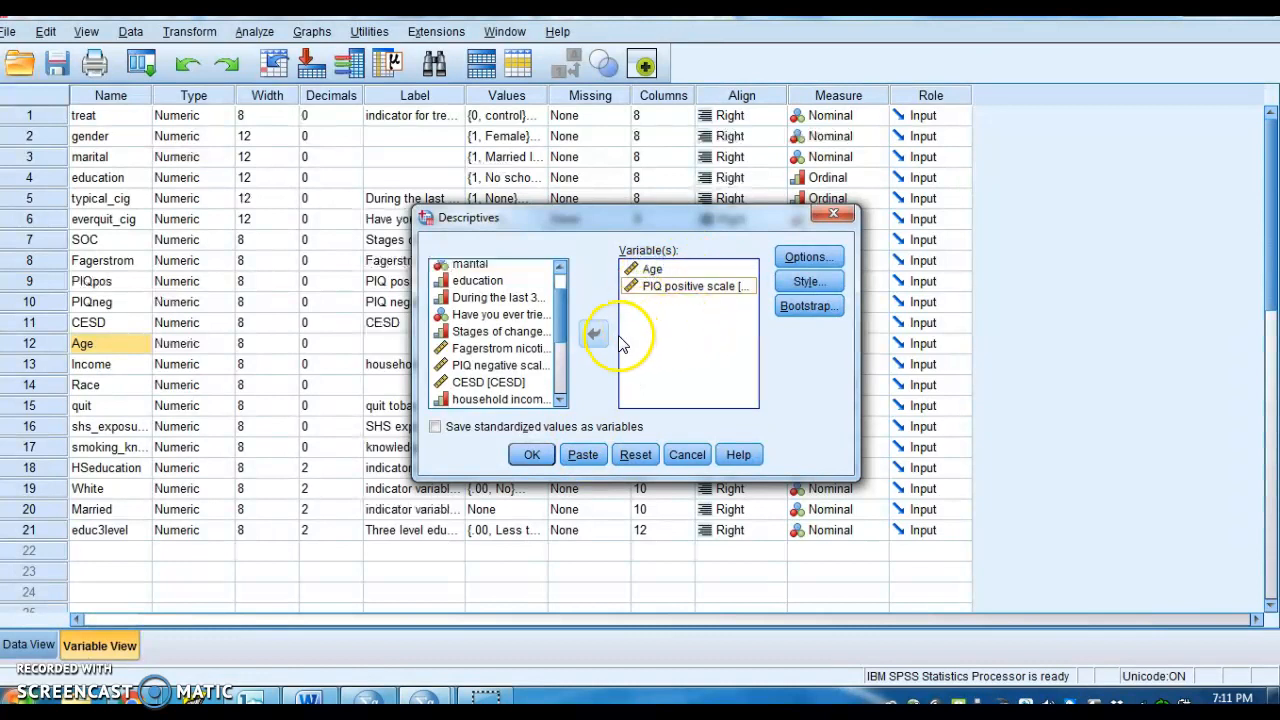
pyautogui.click(533, 456)
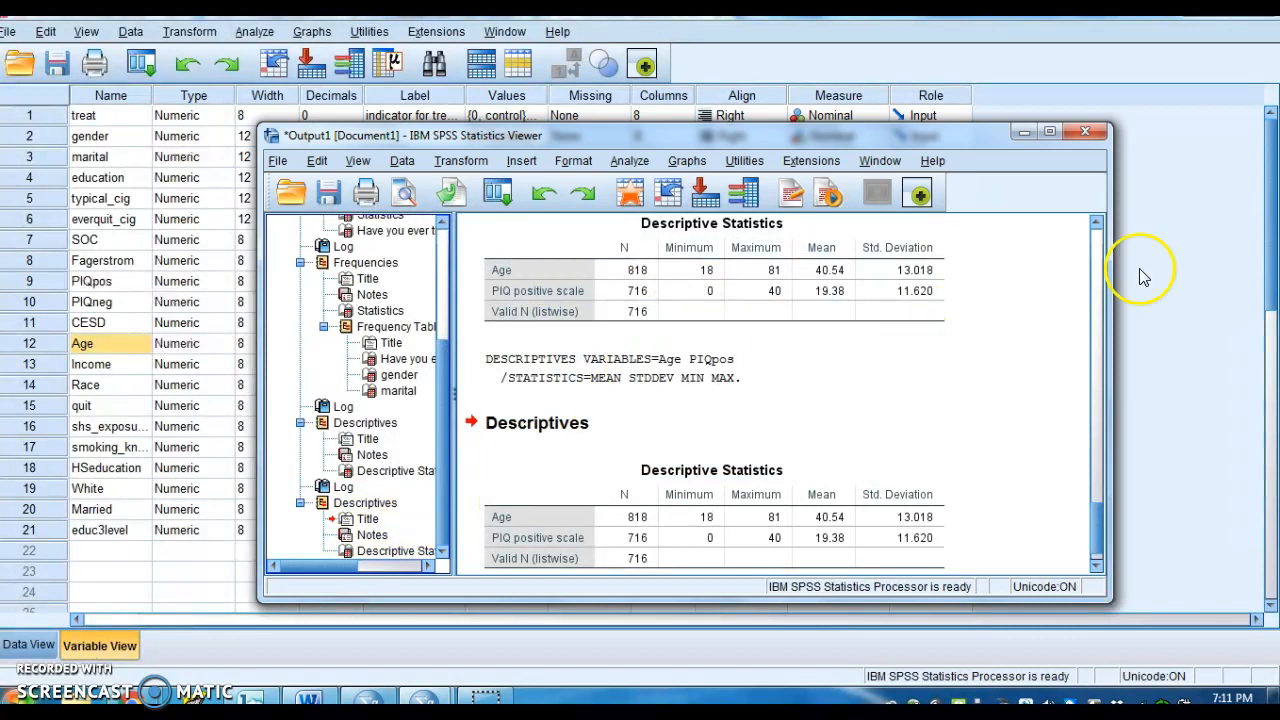
# - Review the new Descriptive Statistics table for Age and PIQ positive scale in the output, including the means and ranges
pyautogui.click(1101, 345)
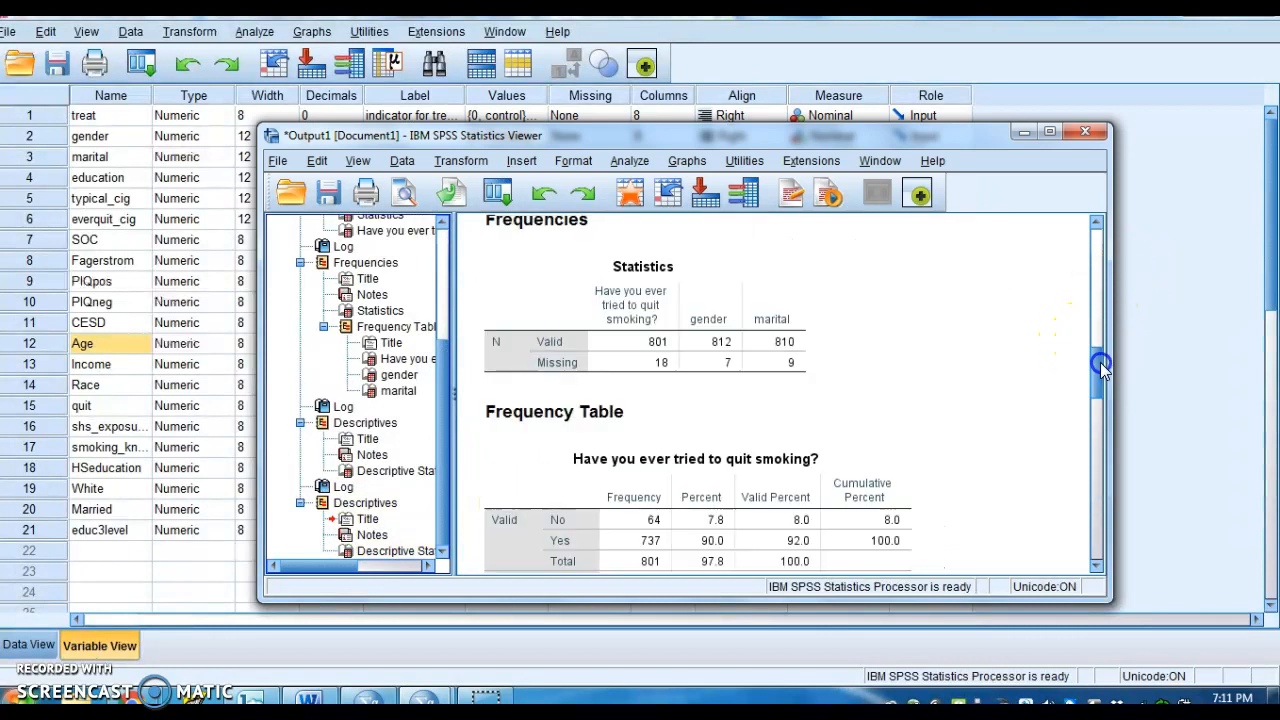
pyautogui.moveTo(1097, 378); pyautogui.dragTo(1098, 558)
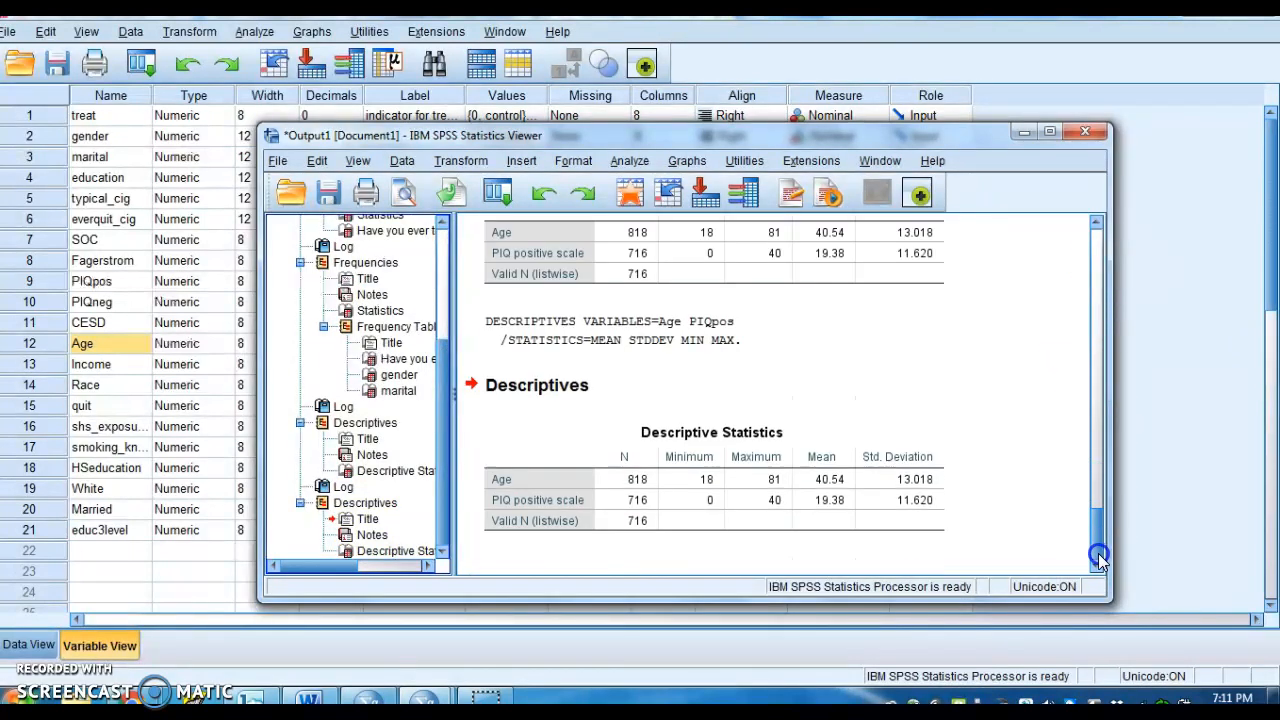
pyautogui.click(831, 463)
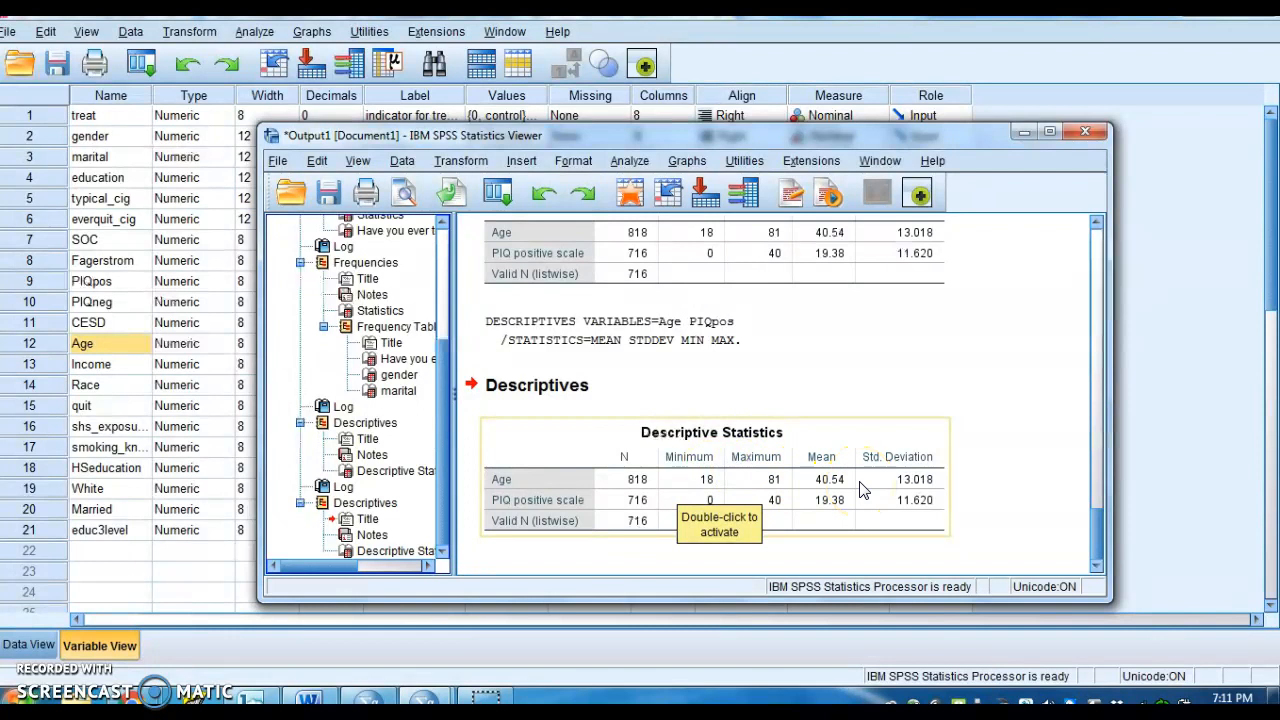
pyautogui.click(870, 372)
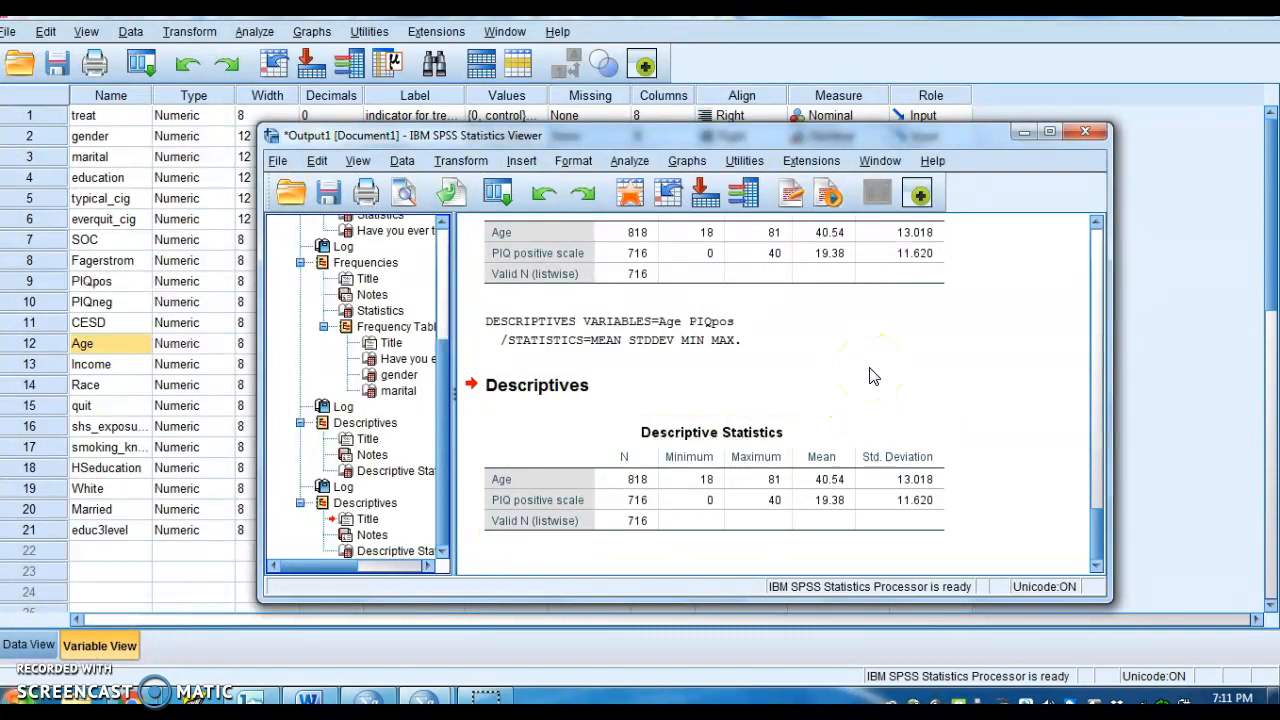
pyautogui.click(745, 470)
pyautogui.click(895, 392)
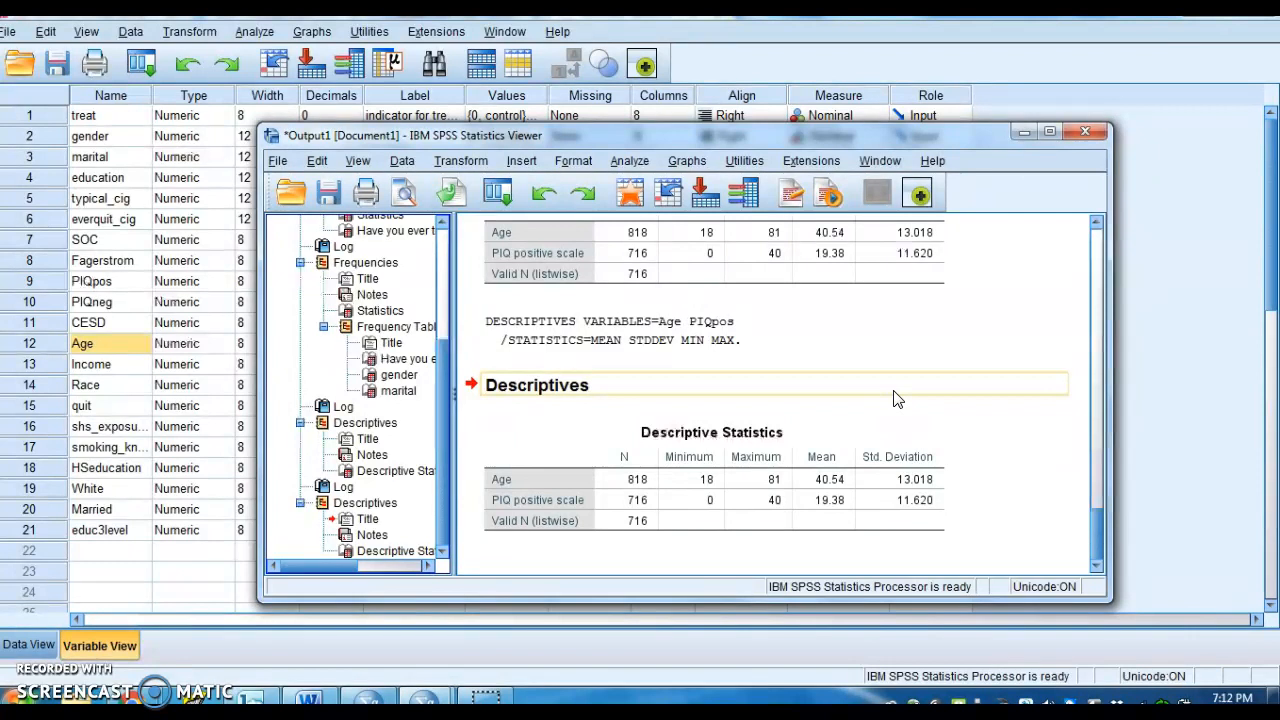
# - Copy the latest Descriptive Statistics table for Age and PIQ positive scale from the output
pyautogui.click(529, 358)
pyautogui.click(606, 440)
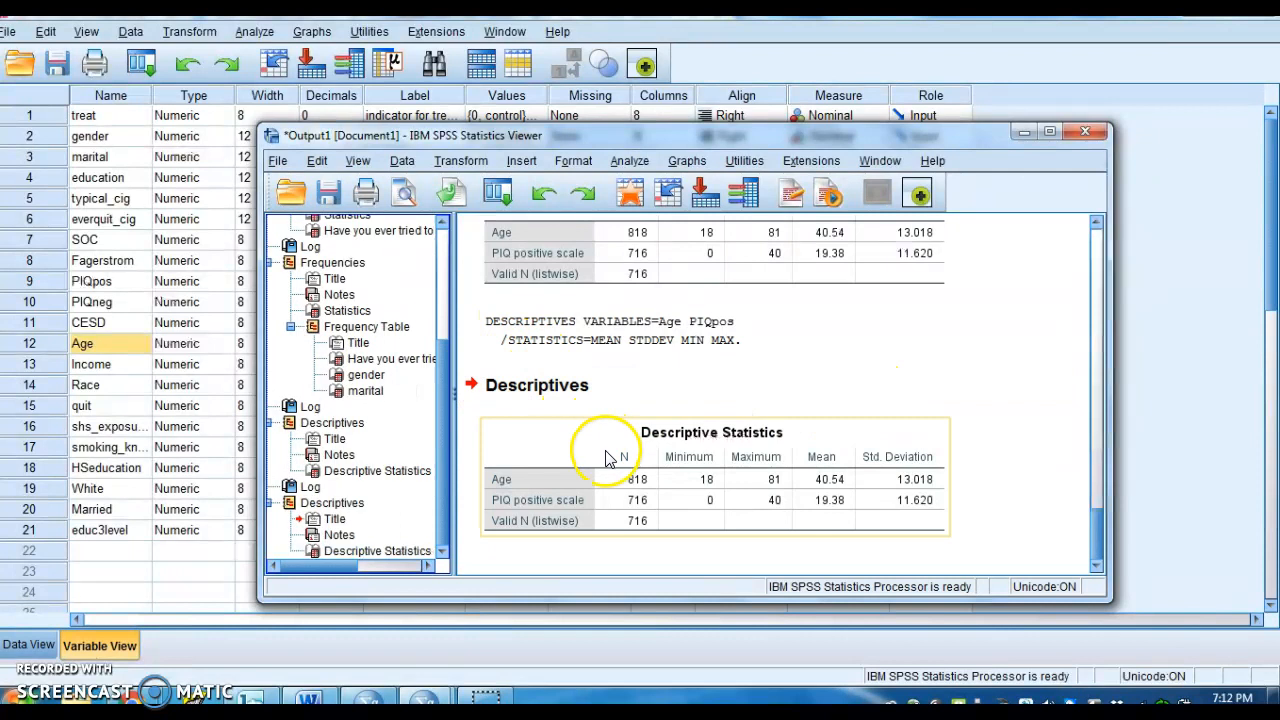
pyautogui.rightClick(608, 457)
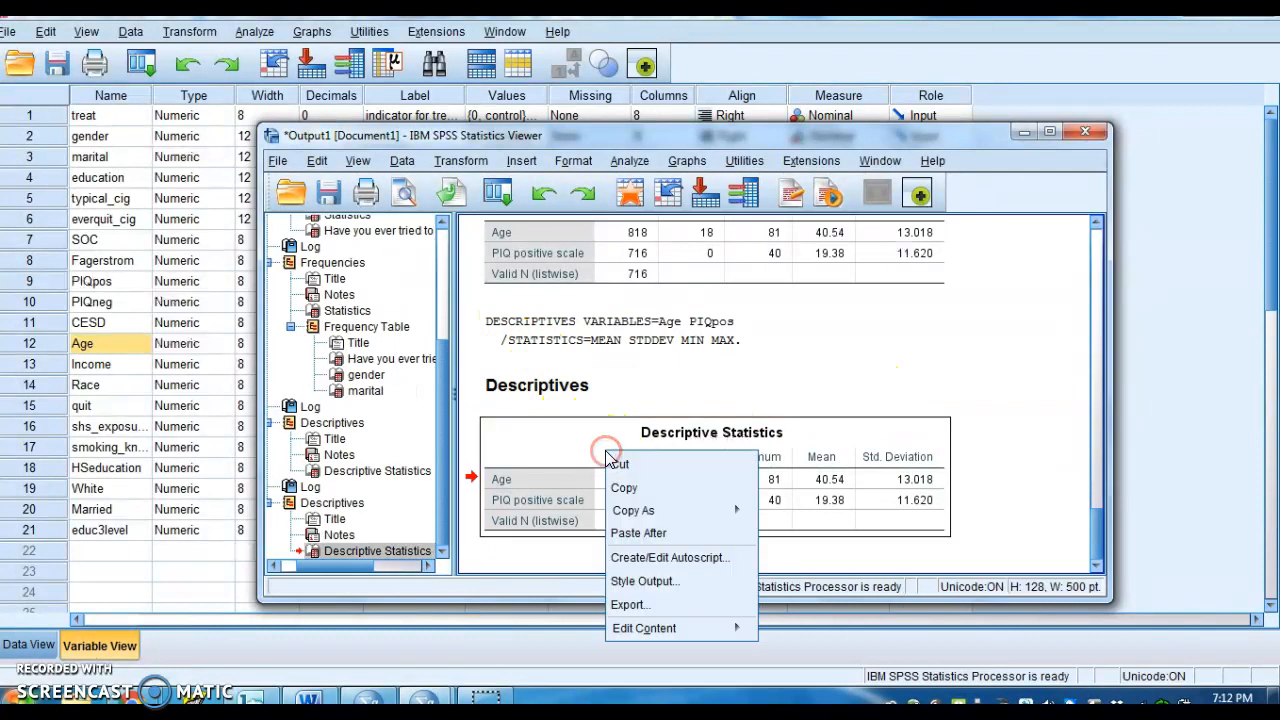
pyautogui.click(646, 490)
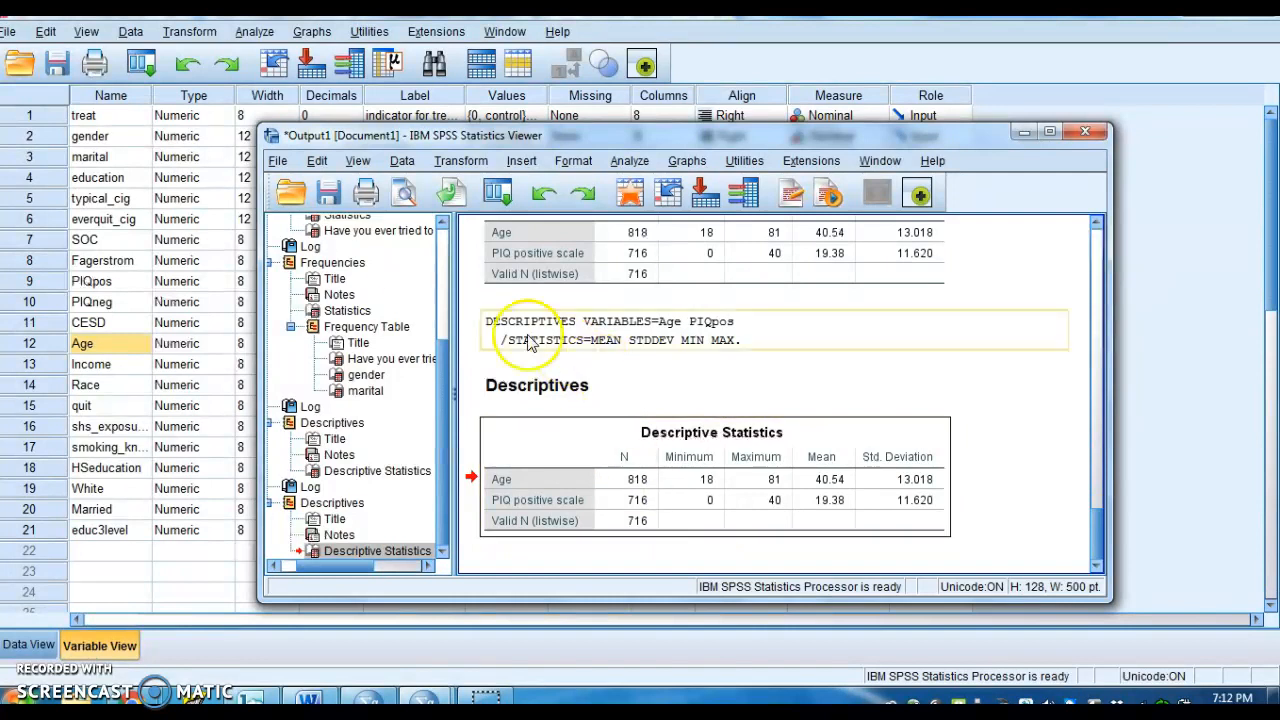
pyautogui.click(280, 161)
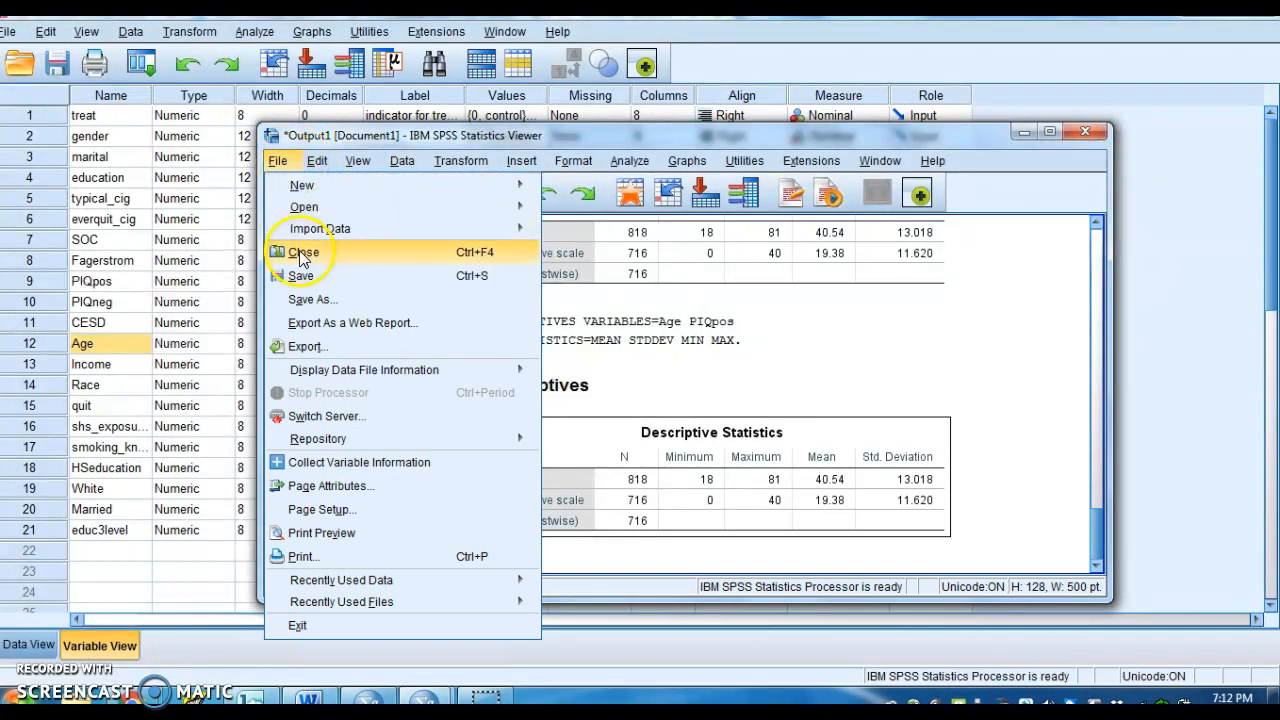
pyautogui.moveTo(315, 233)
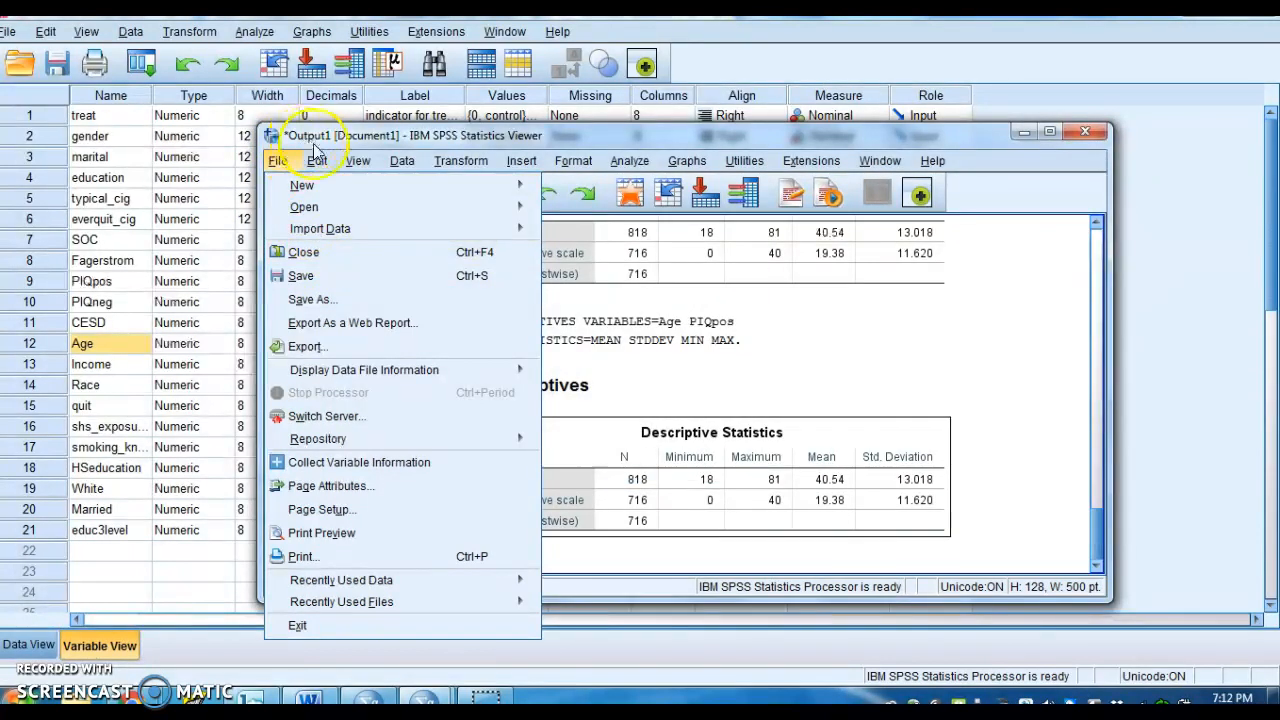
pyautogui.moveTo(320, 162)
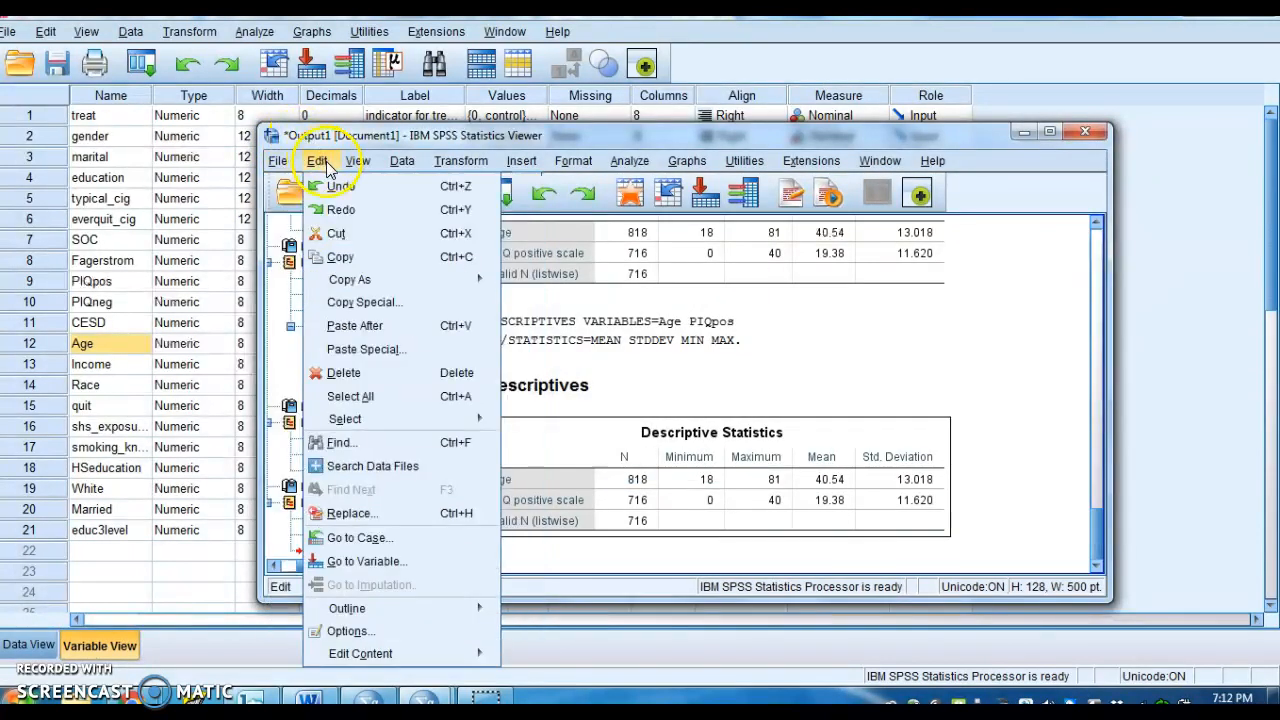
pyautogui.click(365, 258)
pyautogui.click(932, 352)
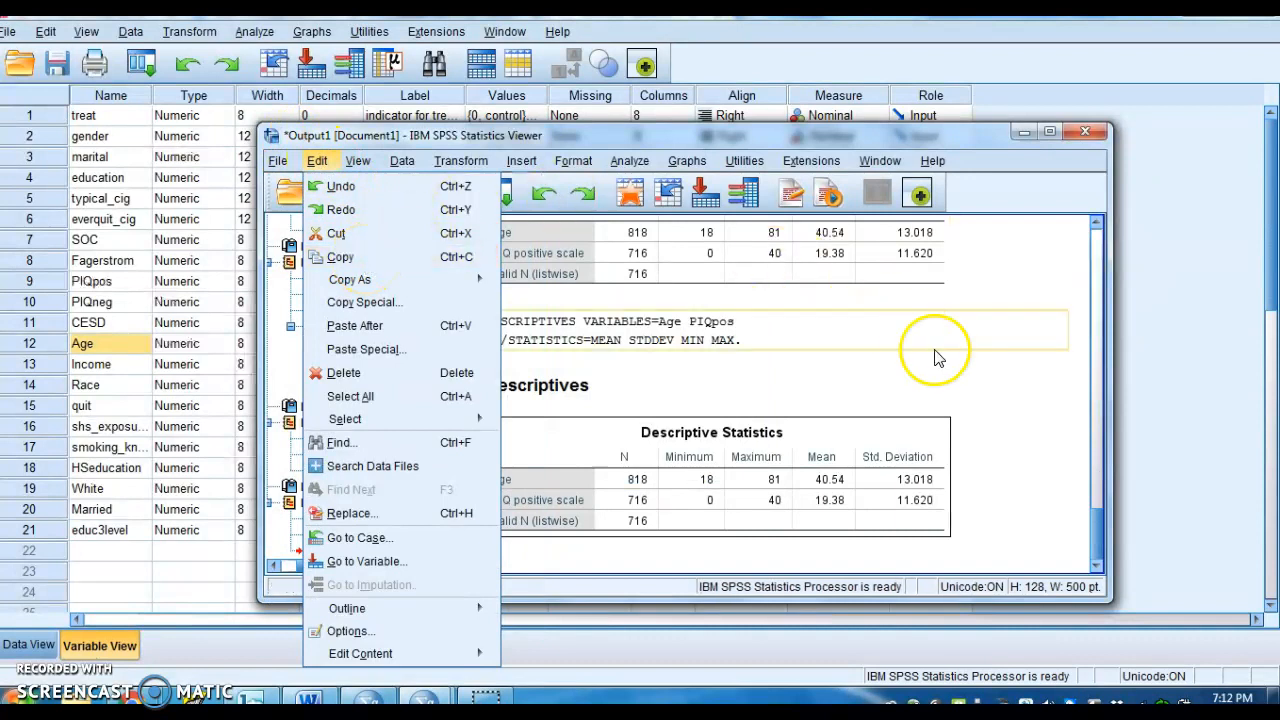
# - Switch to the Word document and paste the copied table under "Descriptive analysis: SPSS output", keeping its source formatting
pyautogui.click(310, 698)
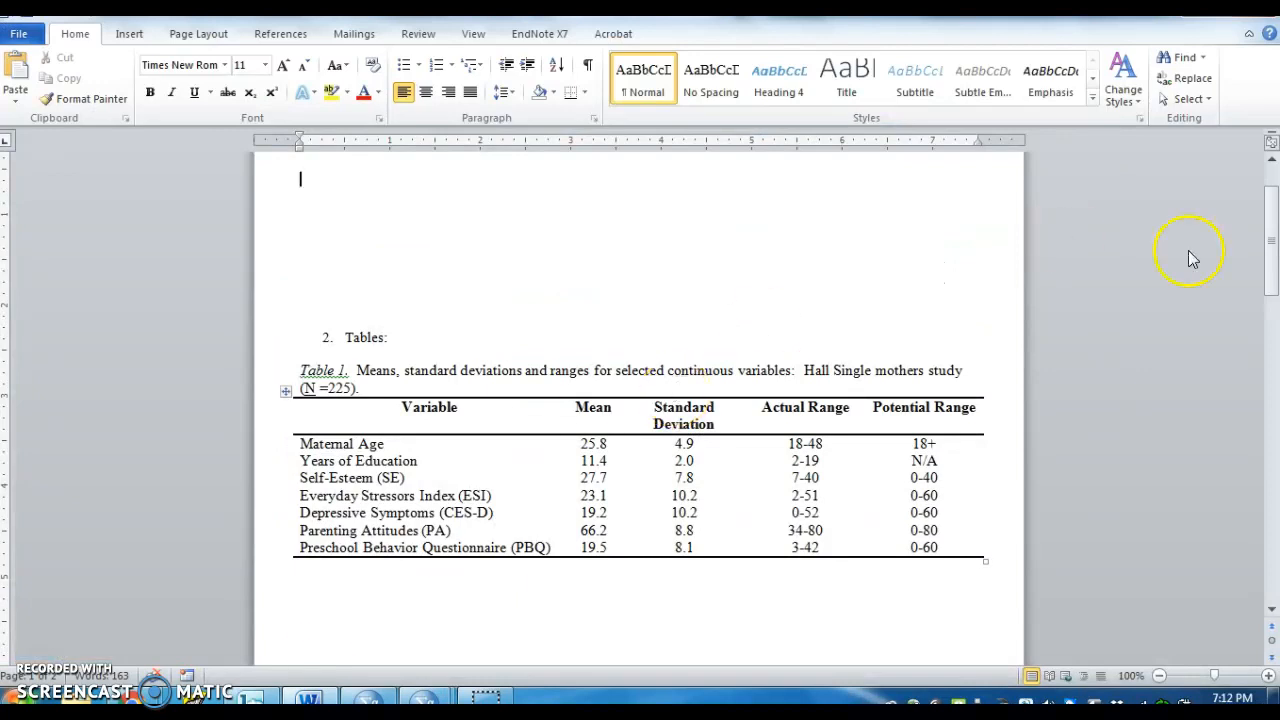
pyautogui.moveTo(1275, 214); pyautogui.dragTo(1272, 205)
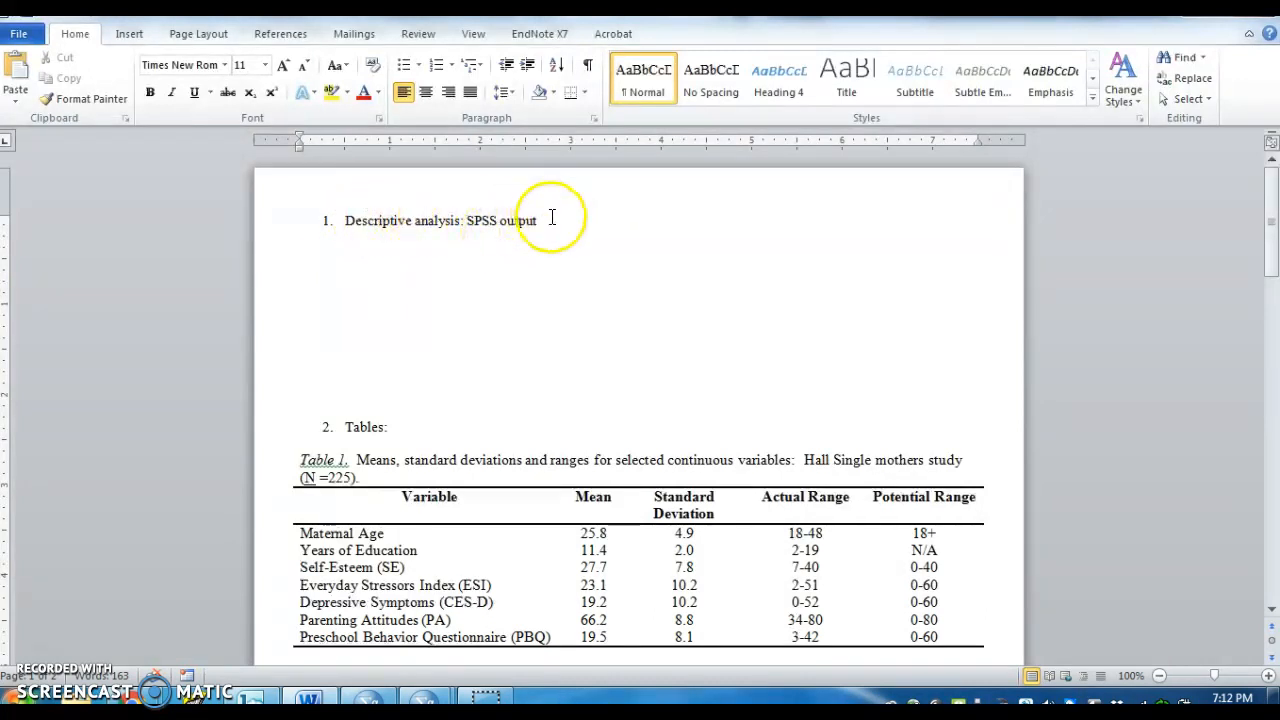
pyautogui.click(306, 265)
pyautogui.rightClick(306, 265)
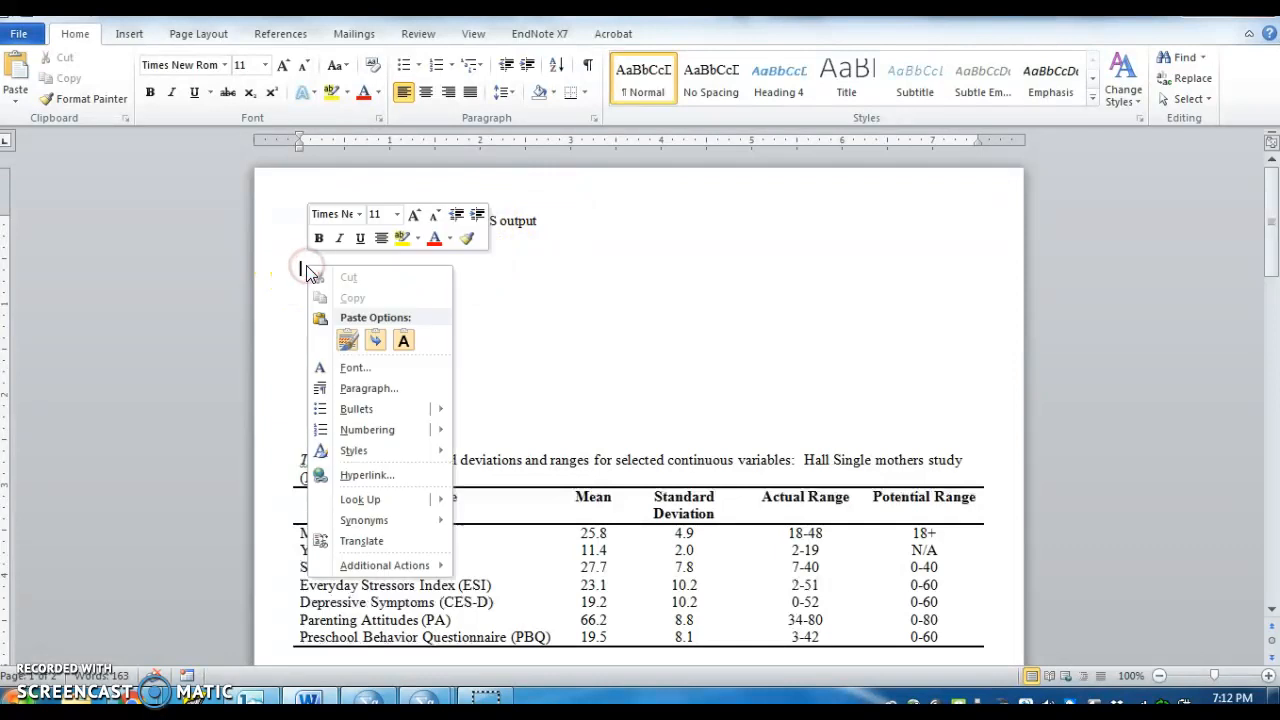
pyautogui.click(349, 337)
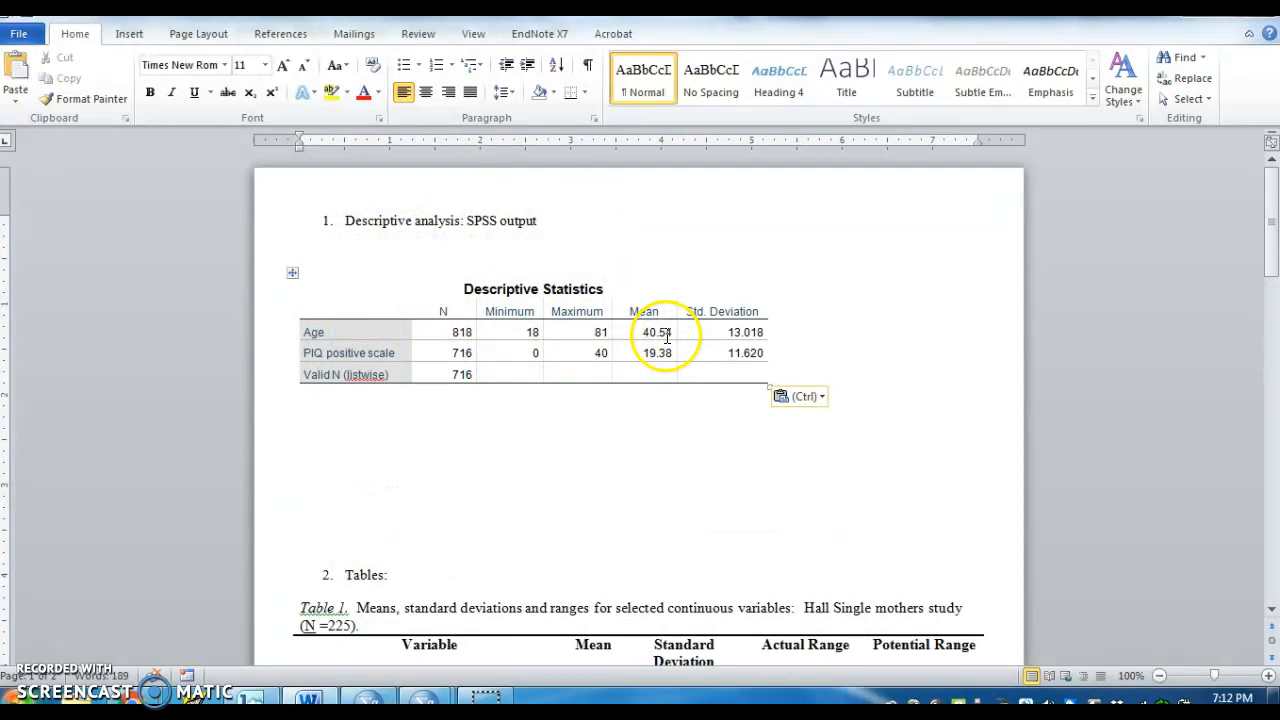
pyautogui.click(705, 404)
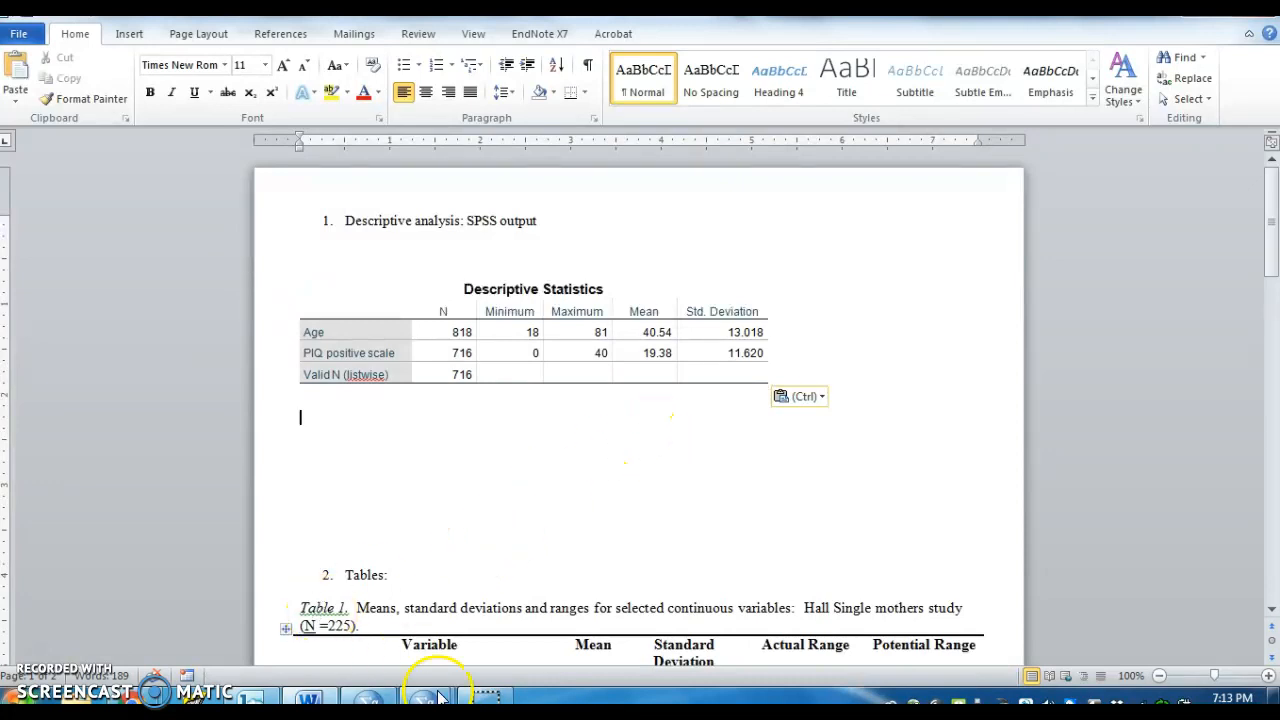
# - Switch back to the SPSS data window and open the Frequencies analysis from the descriptive statistics procedures
pyautogui.moveTo(440, 697)
pyautogui.click(530, 590)
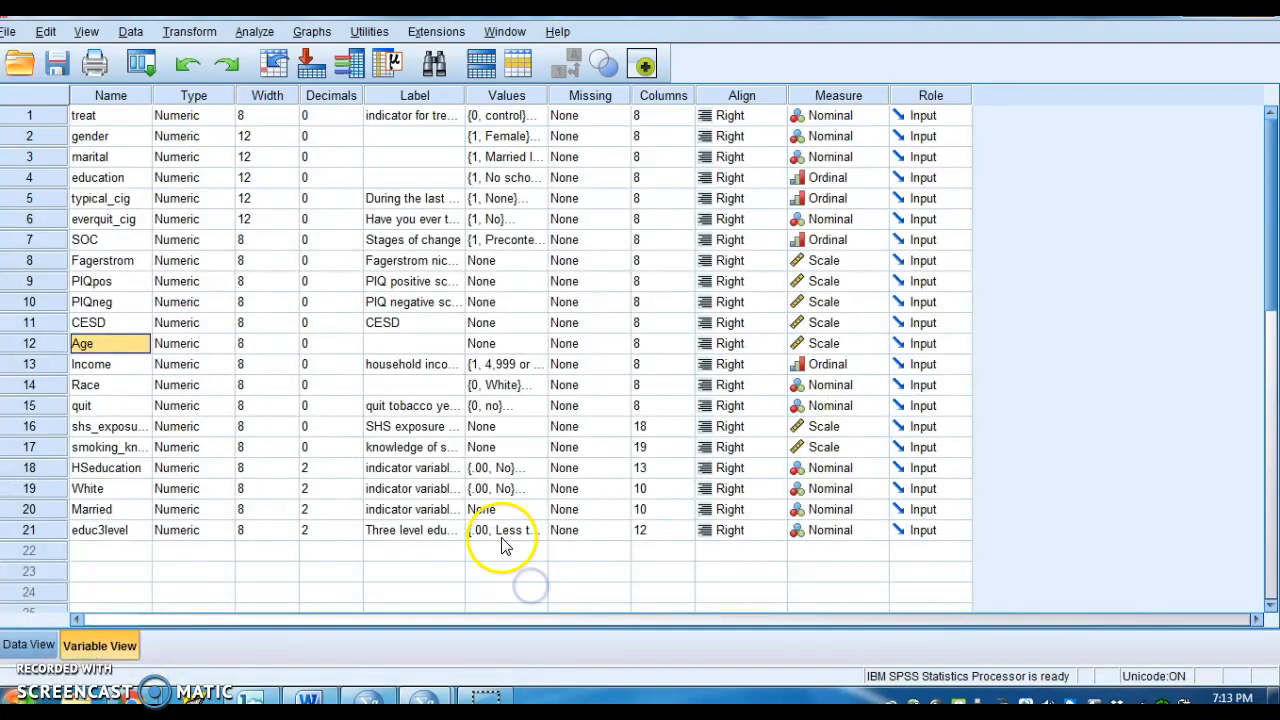
pyautogui.click(268, 34)
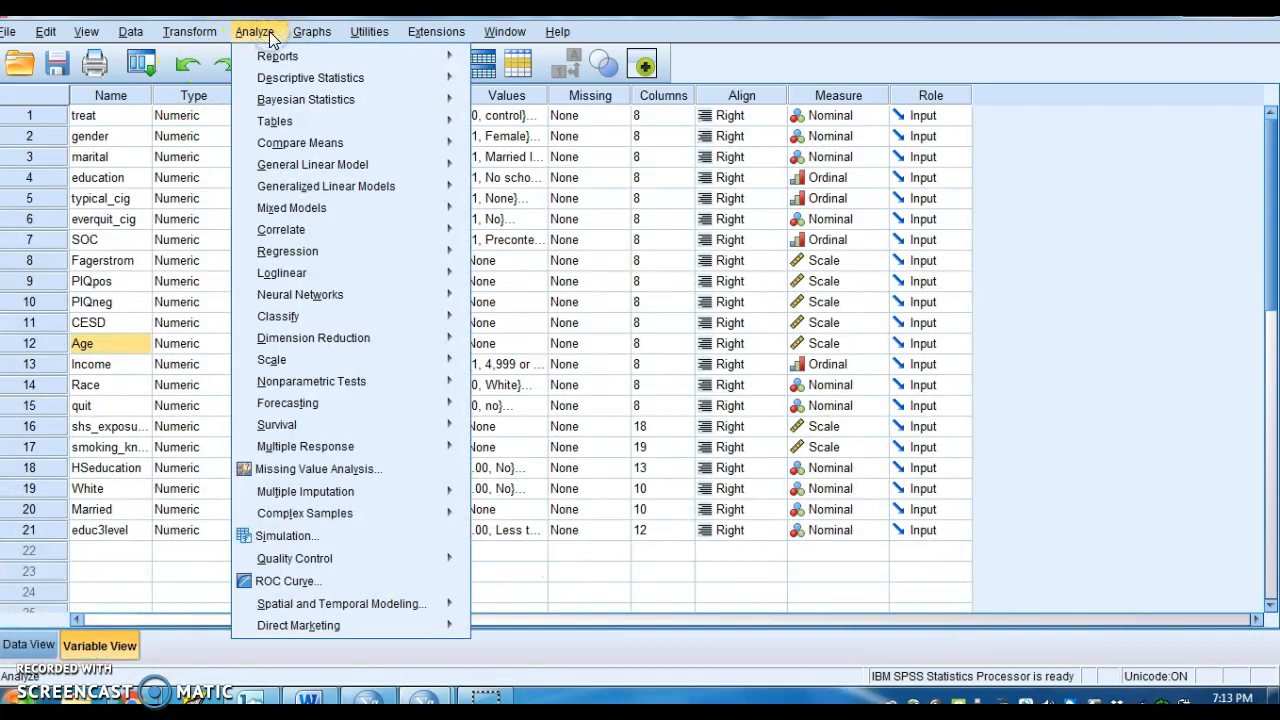
pyautogui.moveTo(294, 84)
pyautogui.click(359, 82)
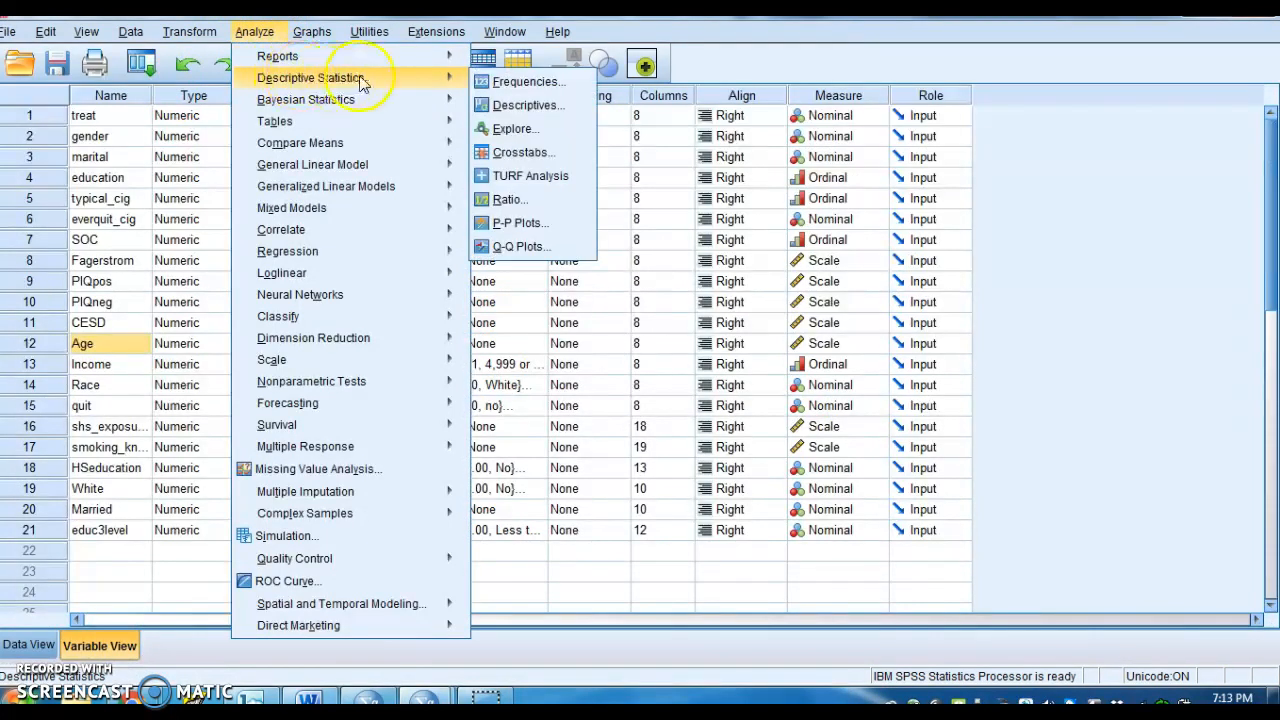
pyautogui.click(498, 84)
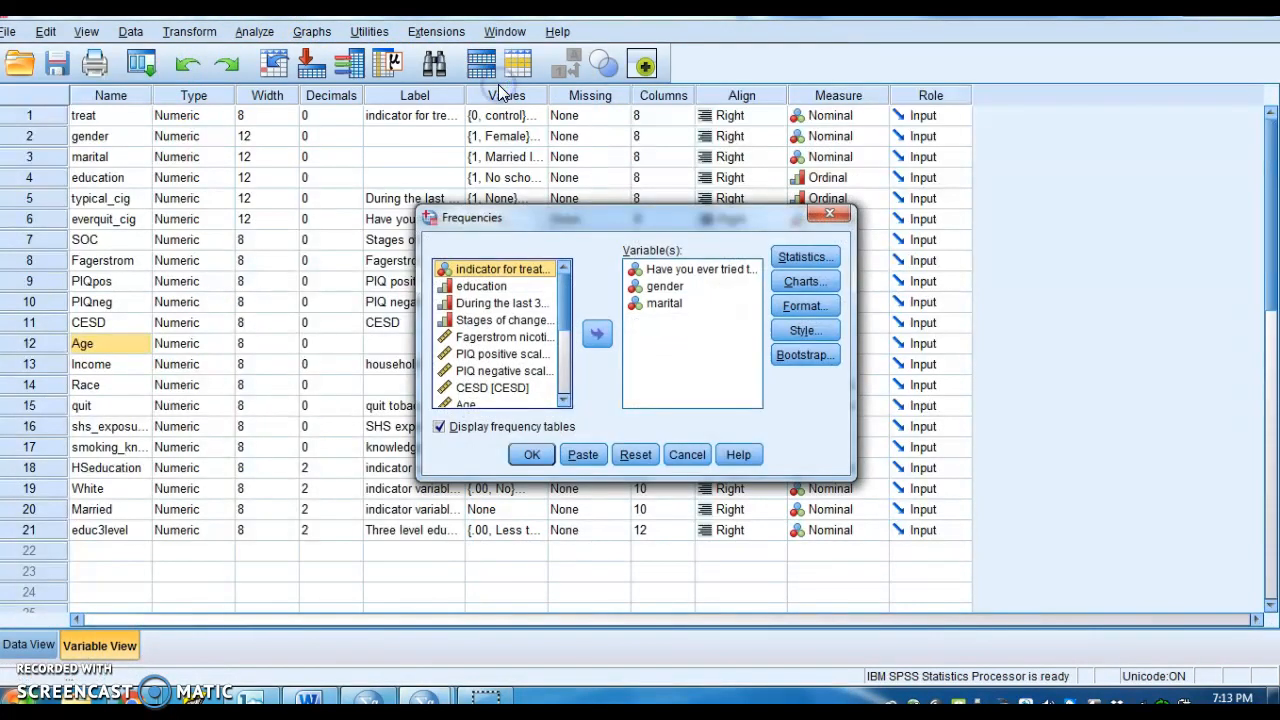
# - Remove the ever-tried-to-quit, gender and marital variables from the Frequencies analysis
pyautogui.click(655, 269)
pyautogui.click(600, 338)
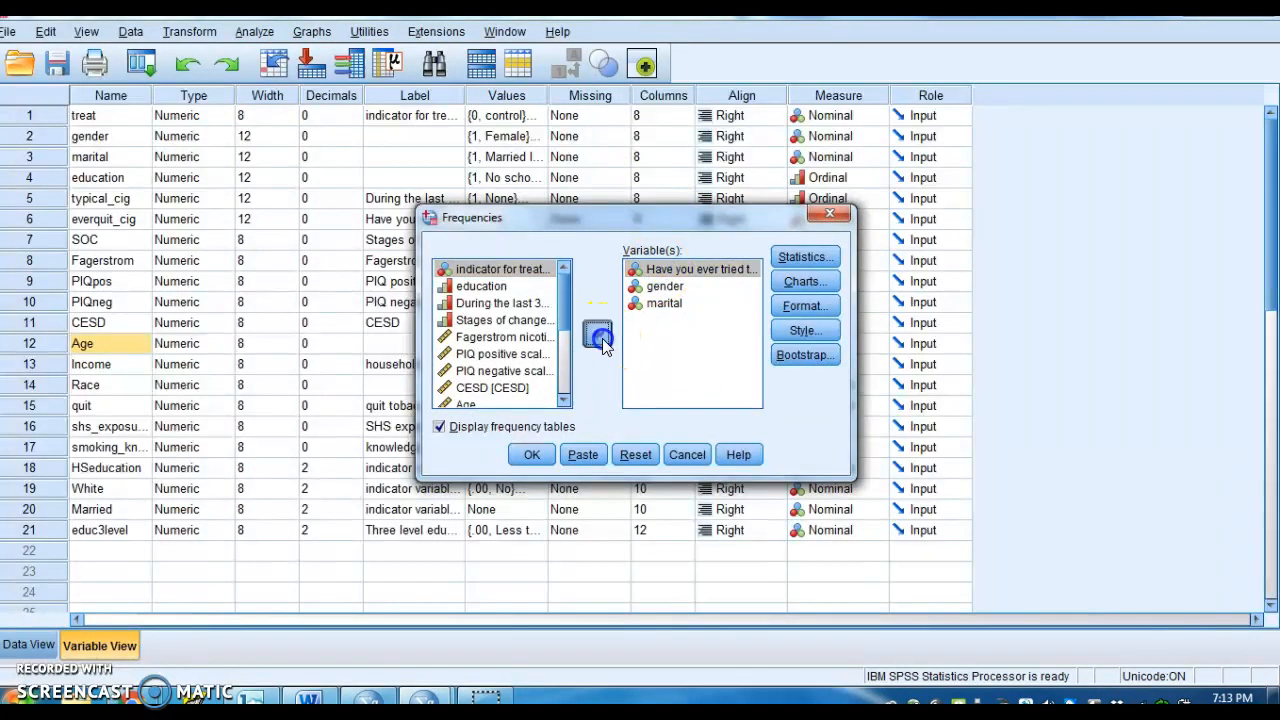
pyautogui.click(652, 269)
pyautogui.click(601, 337)
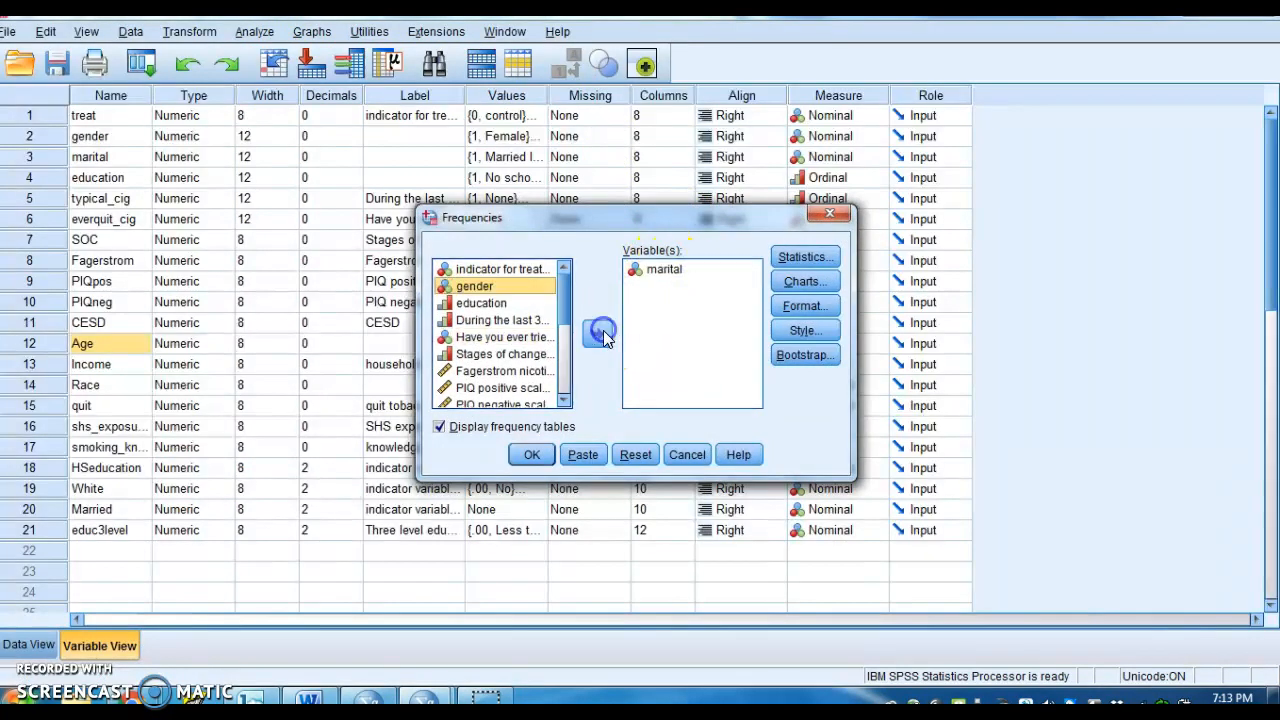
pyautogui.click(660, 269)
pyautogui.click(599, 335)
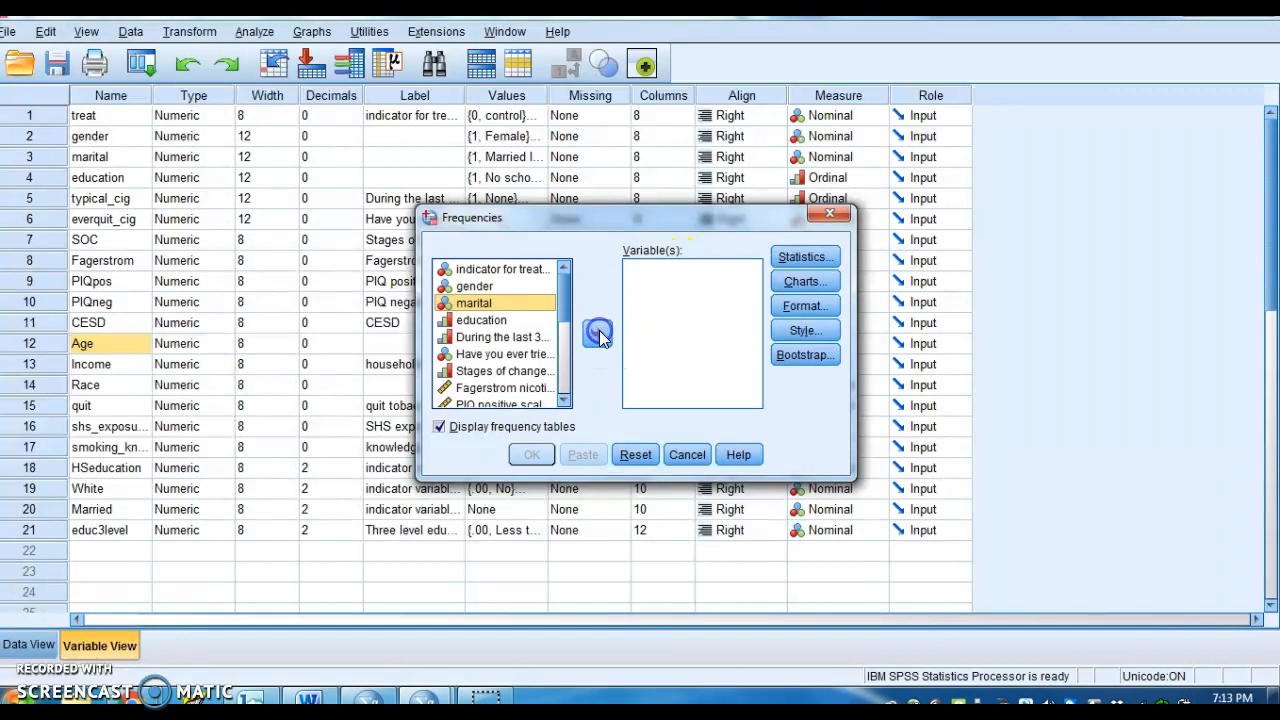
# - Add Age as the variable to analyze in Frequencies
pyautogui.click(564, 401)
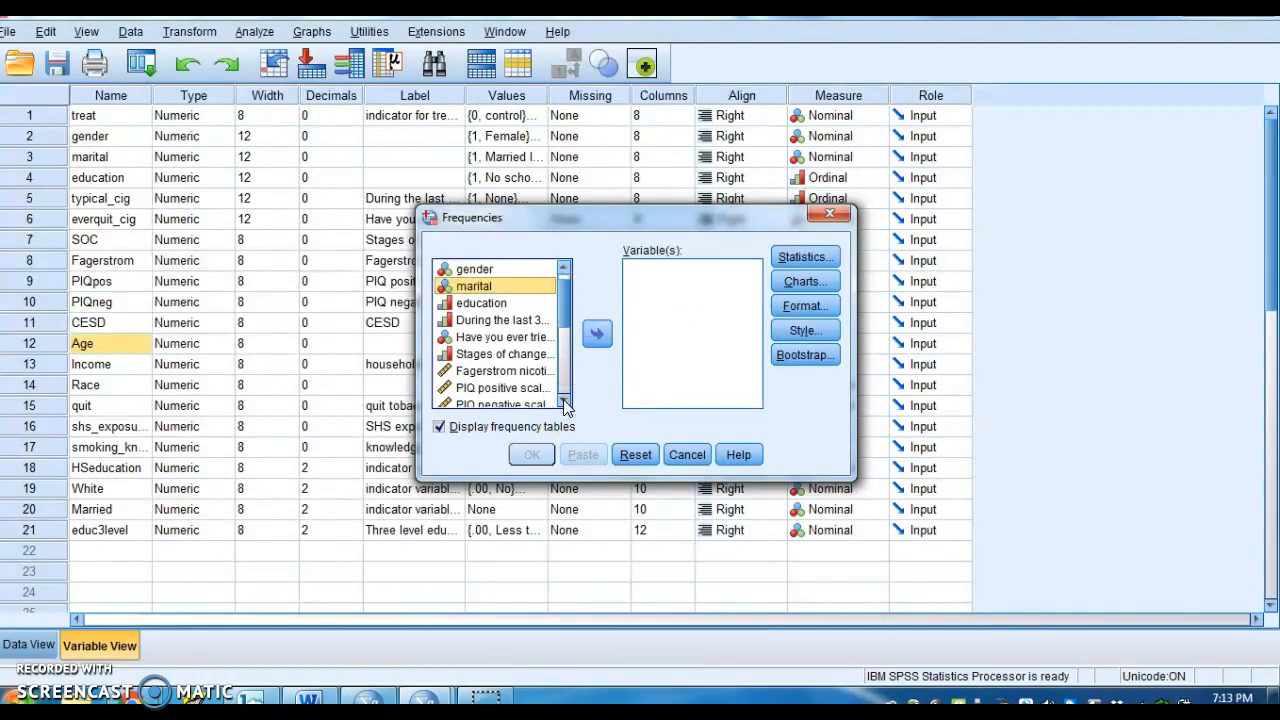
pyautogui.click(564, 401)
pyautogui.click(564, 401)
pyautogui.click(564, 401)
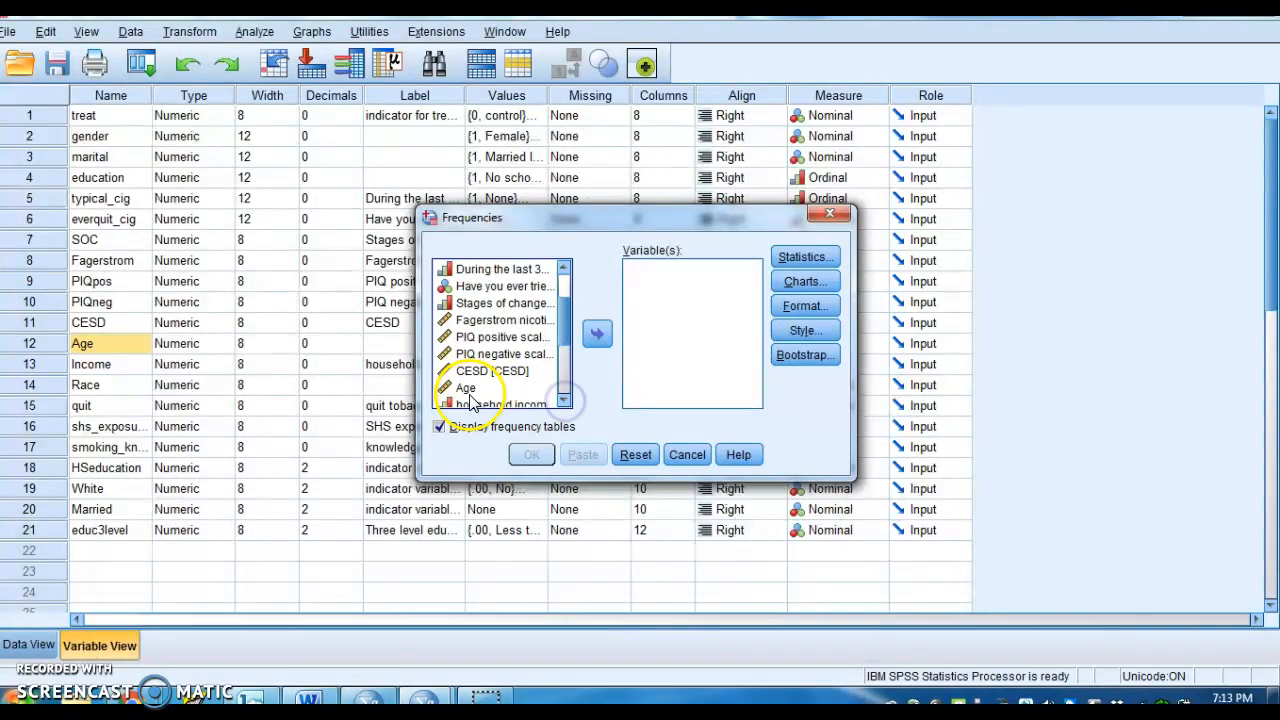
pyautogui.click(466, 387)
pyautogui.click(597, 334)
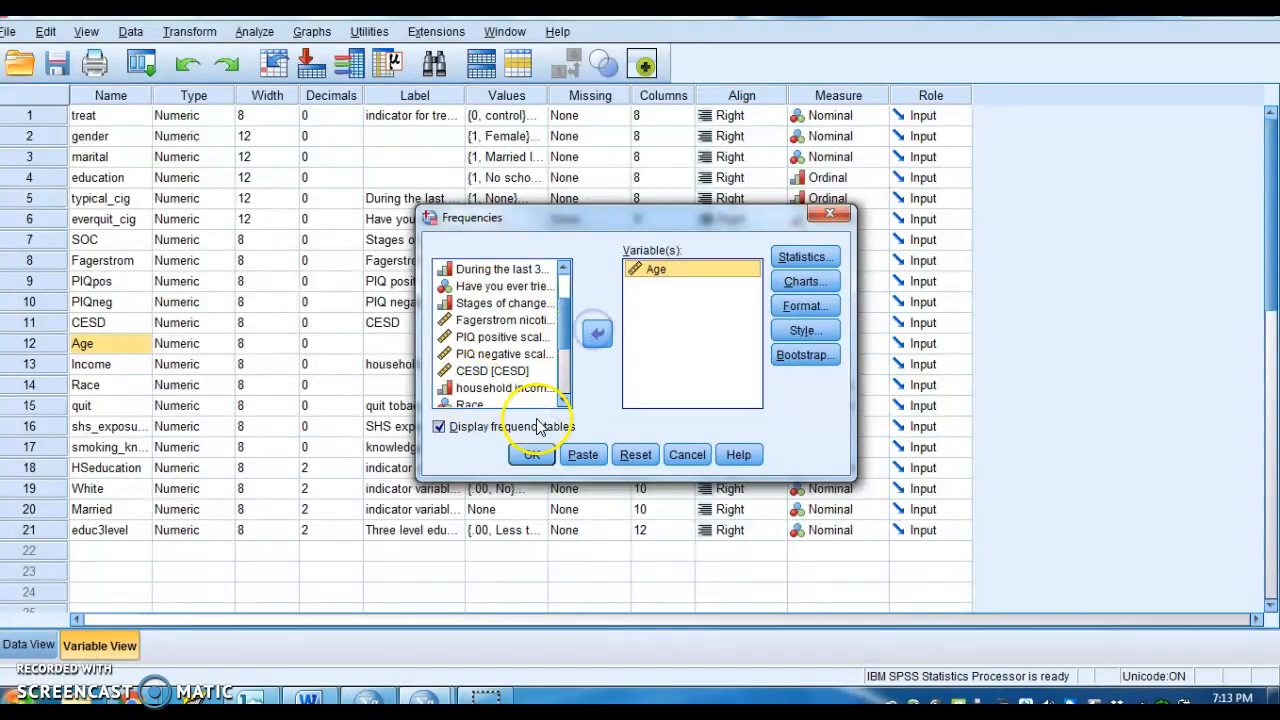
# - Run the Frequencies analysis for Age and review its frequency table down to the last row
pyautogui.click(532, 455)
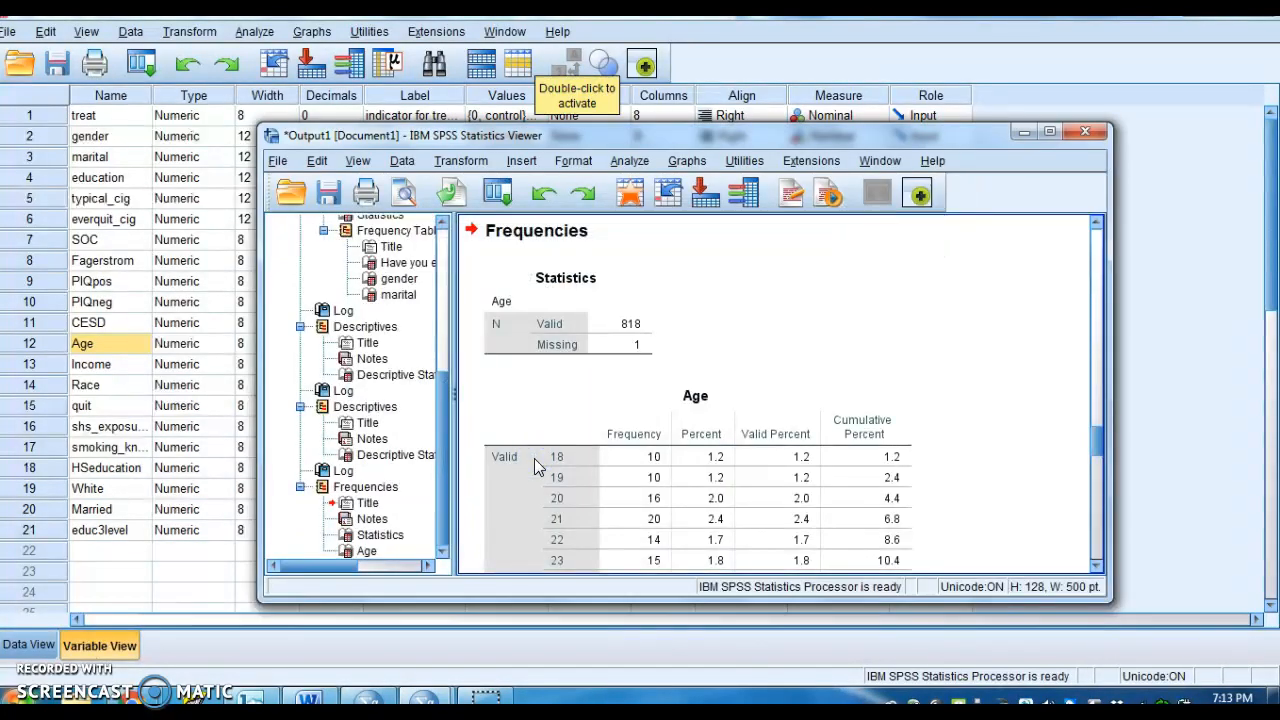
pyautogui.moveTo(1105, 450); pyautogui.dragTo(1108, 515)
pyautogui.moveTo(1108, 533); pyautogui.dragTo(1117, 460)
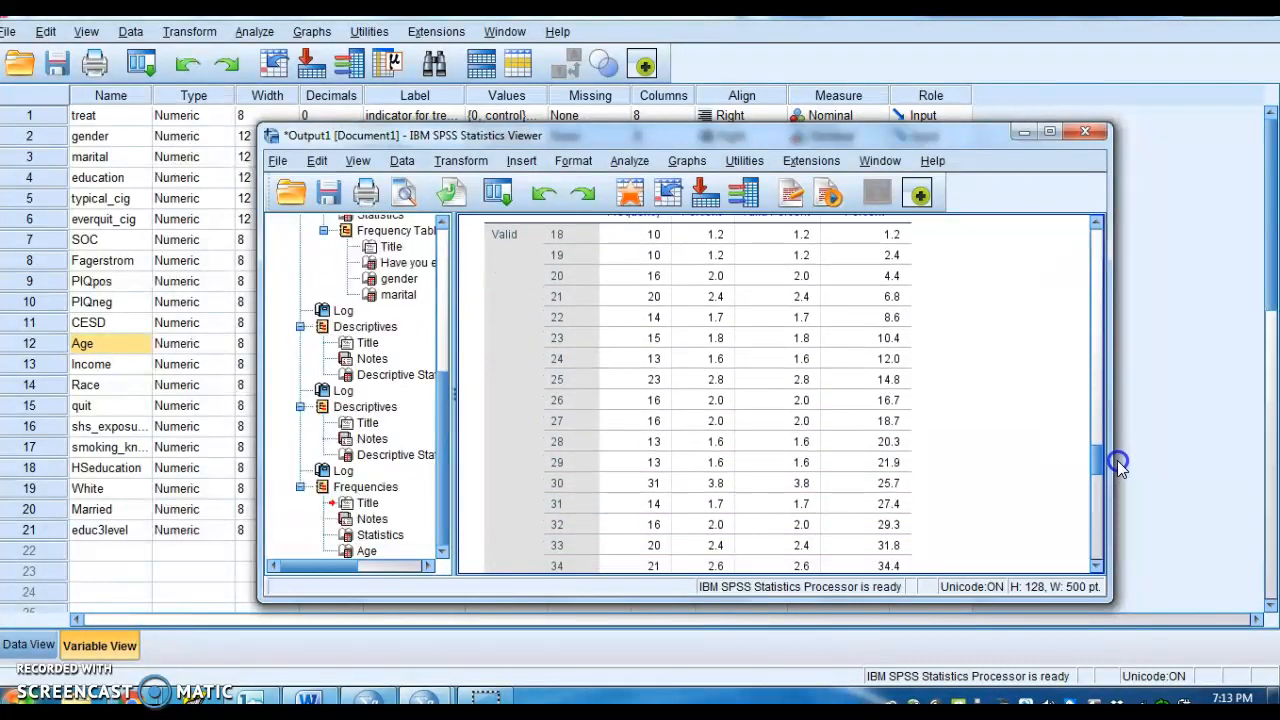
pyautogui.moveTo(1117, 460); pyautogui.dragTo(1108, 534)
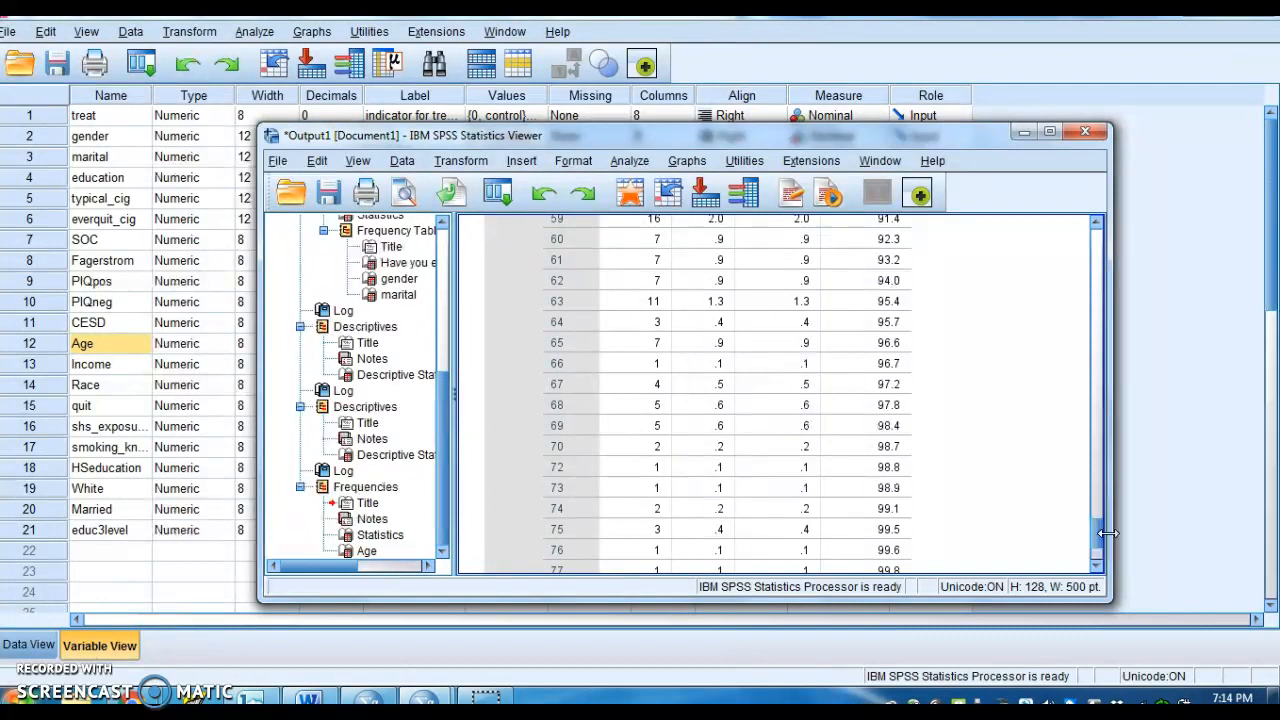
pyautogui.scroll(-3, 1100, 531)
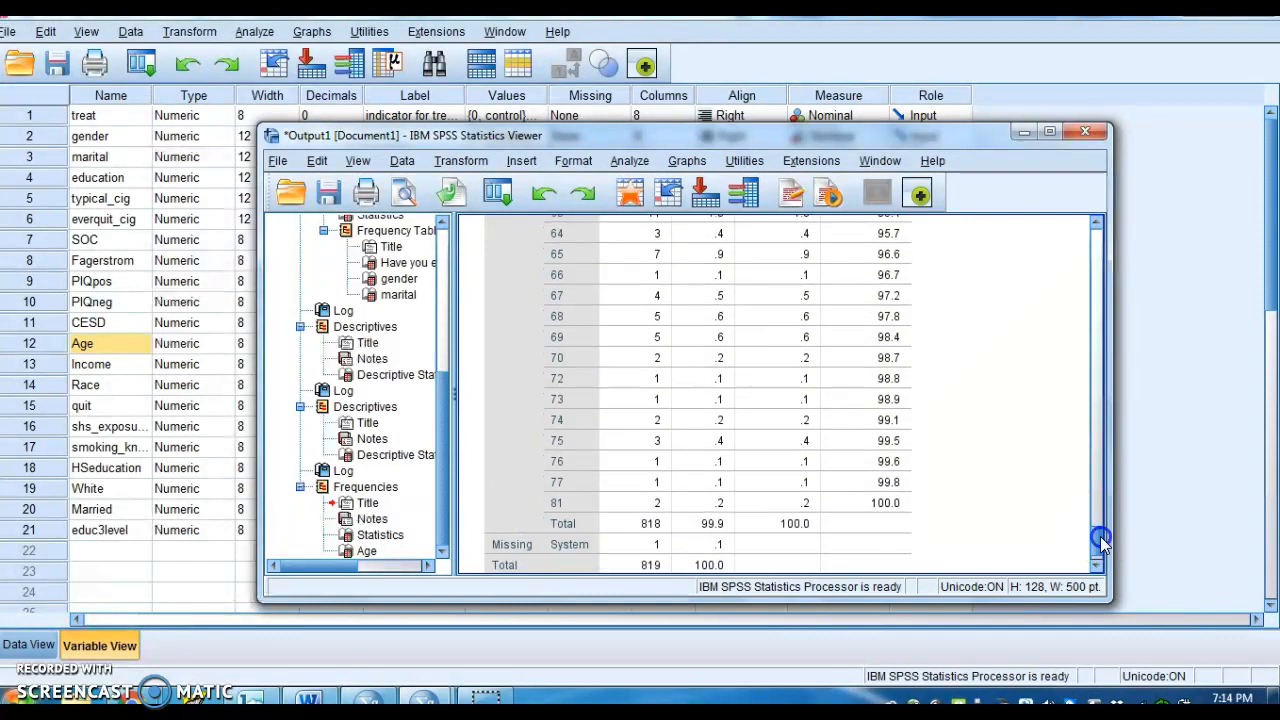
# - Go back to the first Descriptive Statistics table for Age and PIQ positive scale and examine its values
pyautogui.moveTo(1100, 536); pyautogui.dragTo(1100, 418)
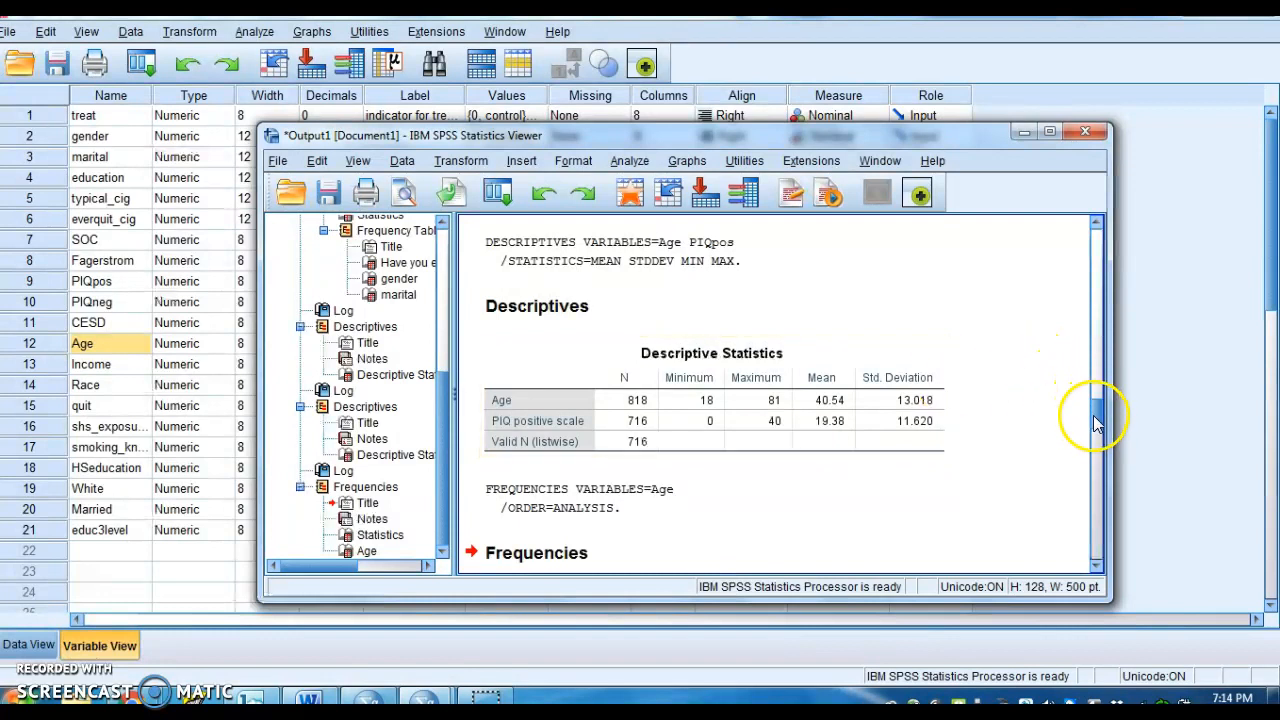
pyautogui.moveTo(1093, 415); pyautogui.dragTo(1102, 389)
pyautogui.click(903, 460)
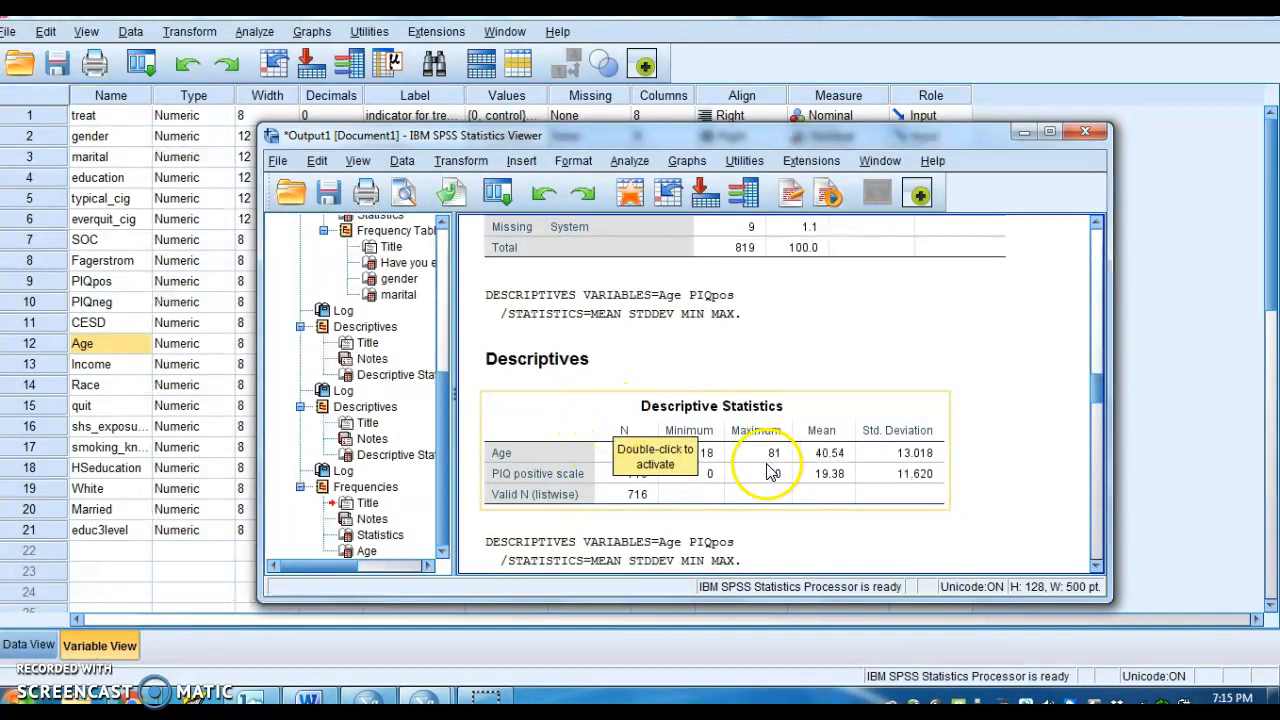
pyautogui.click(557, 305)
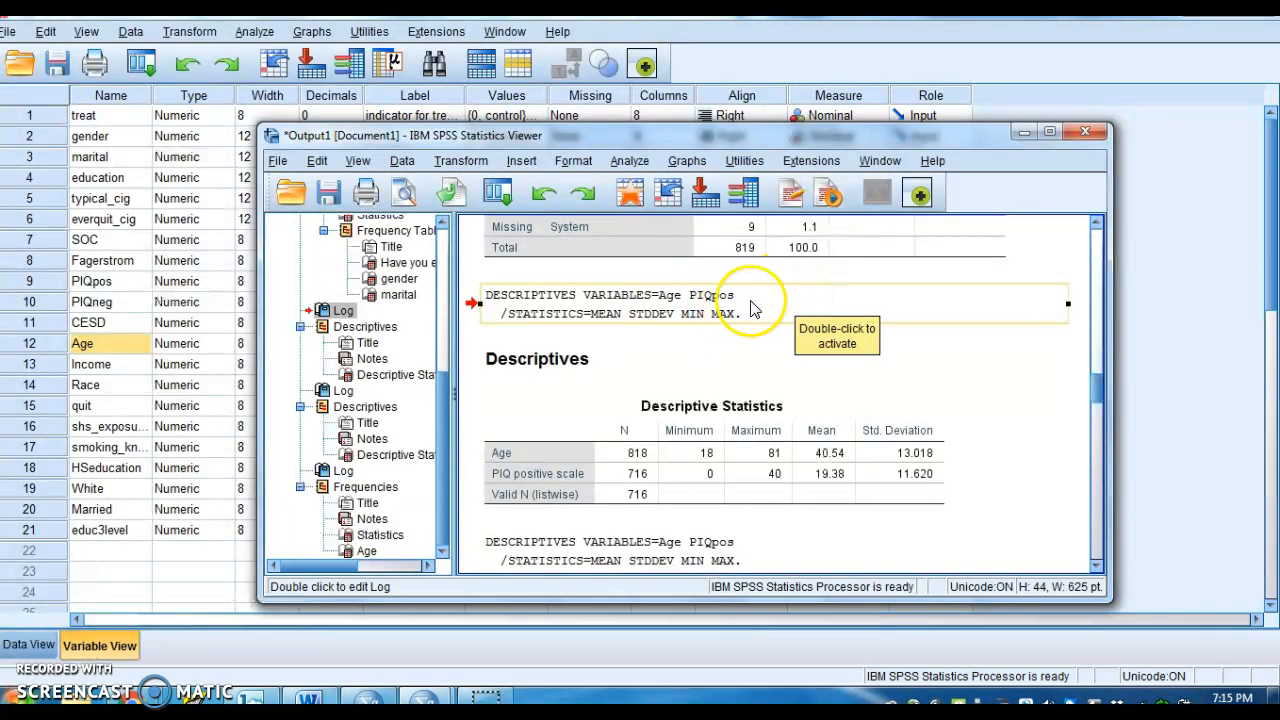
pyautogui.click(694, 473)
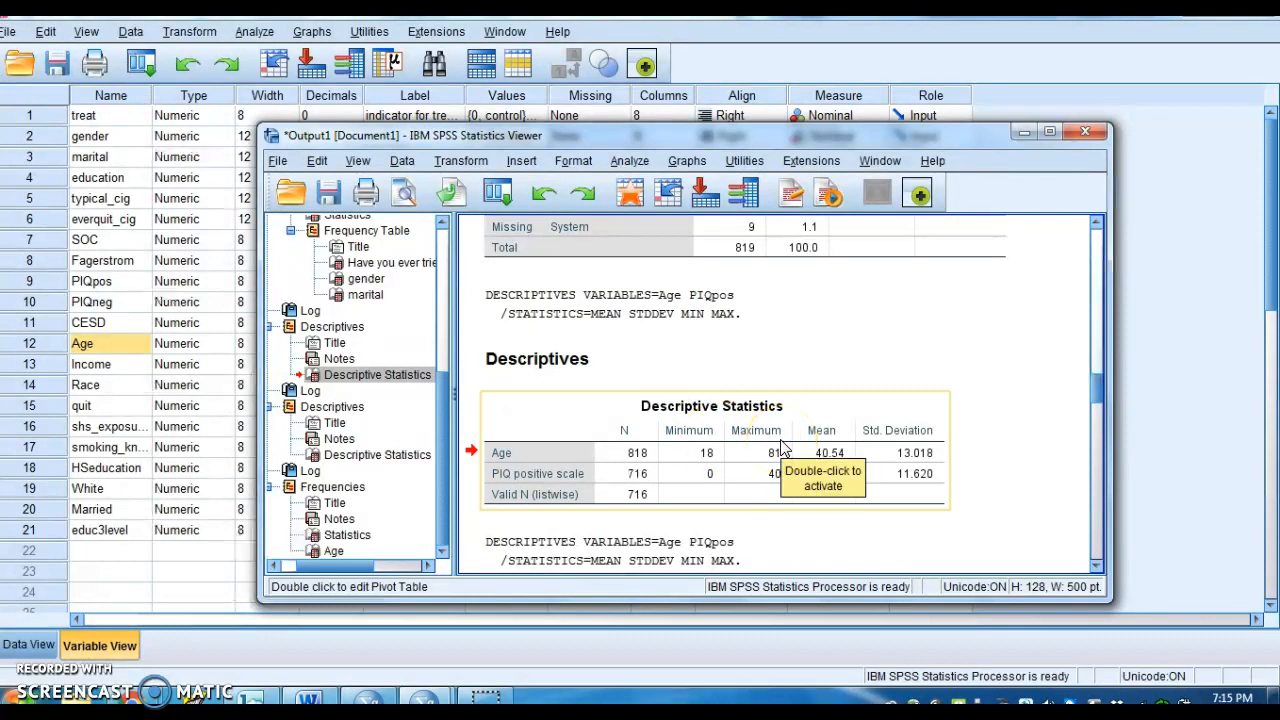
pyautogui.click(735, 467)
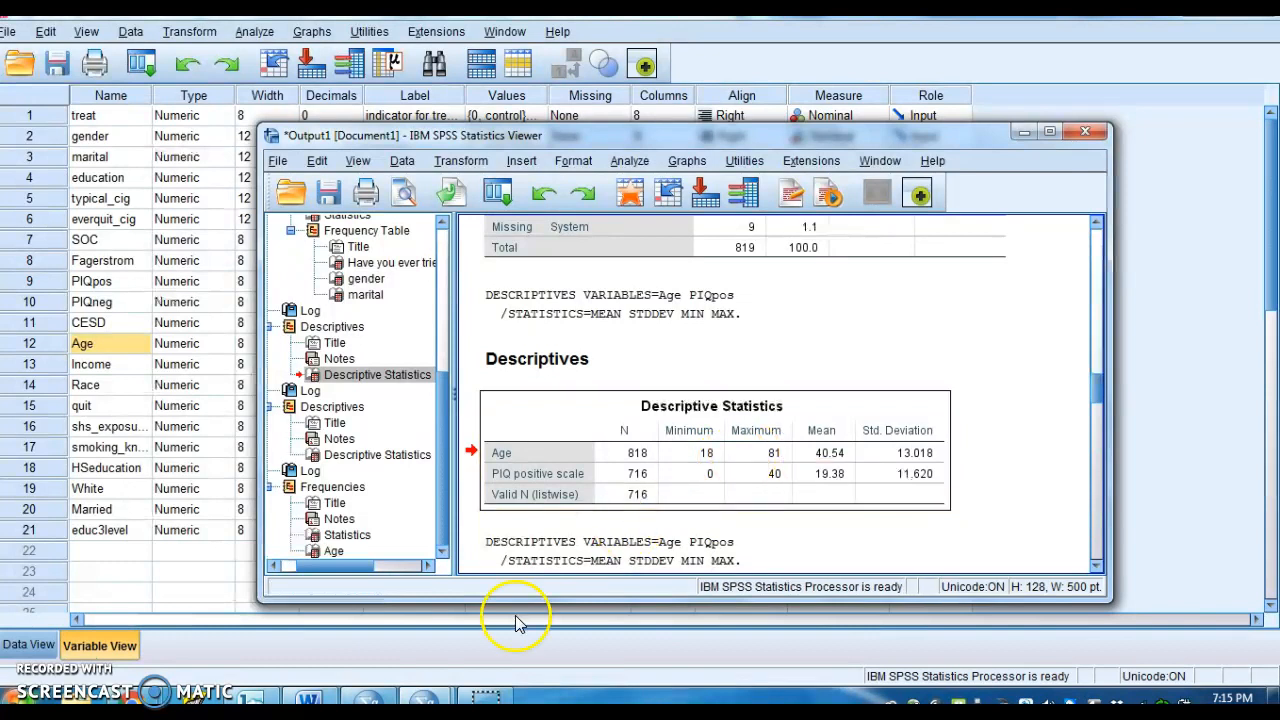
# - Switch to the Word document and left-align the Variable header in Table 1
pyautogui.click(309, 697)
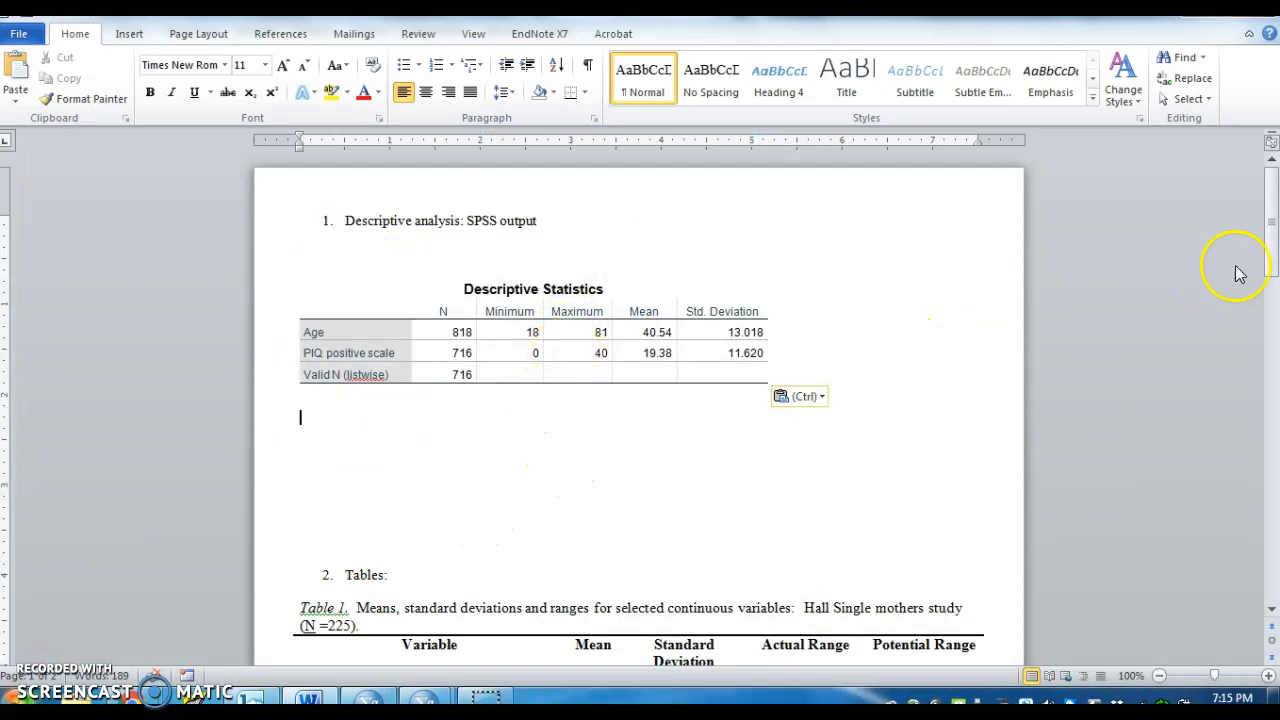
pyautogui.click(1271, 228)
pyautogui.moveTo(1271, 228); pyautogui.dragTo(1271, 258)
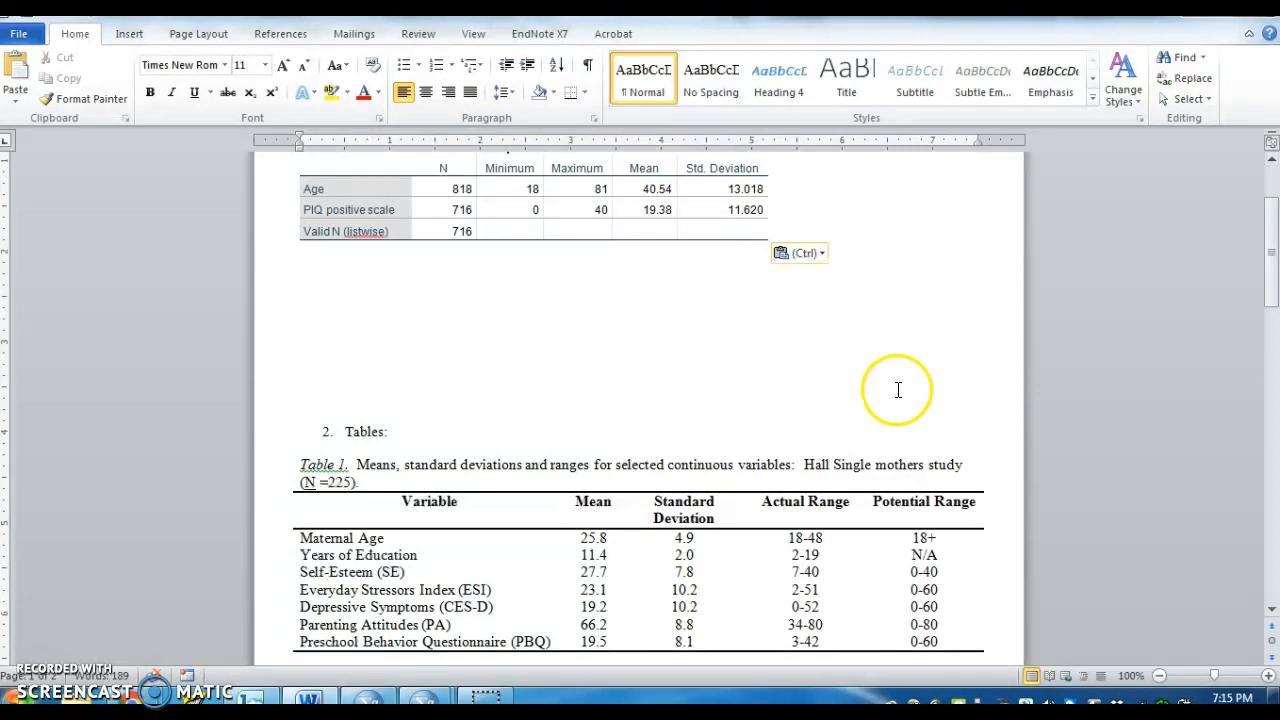
pyautogui.click(400, 505)
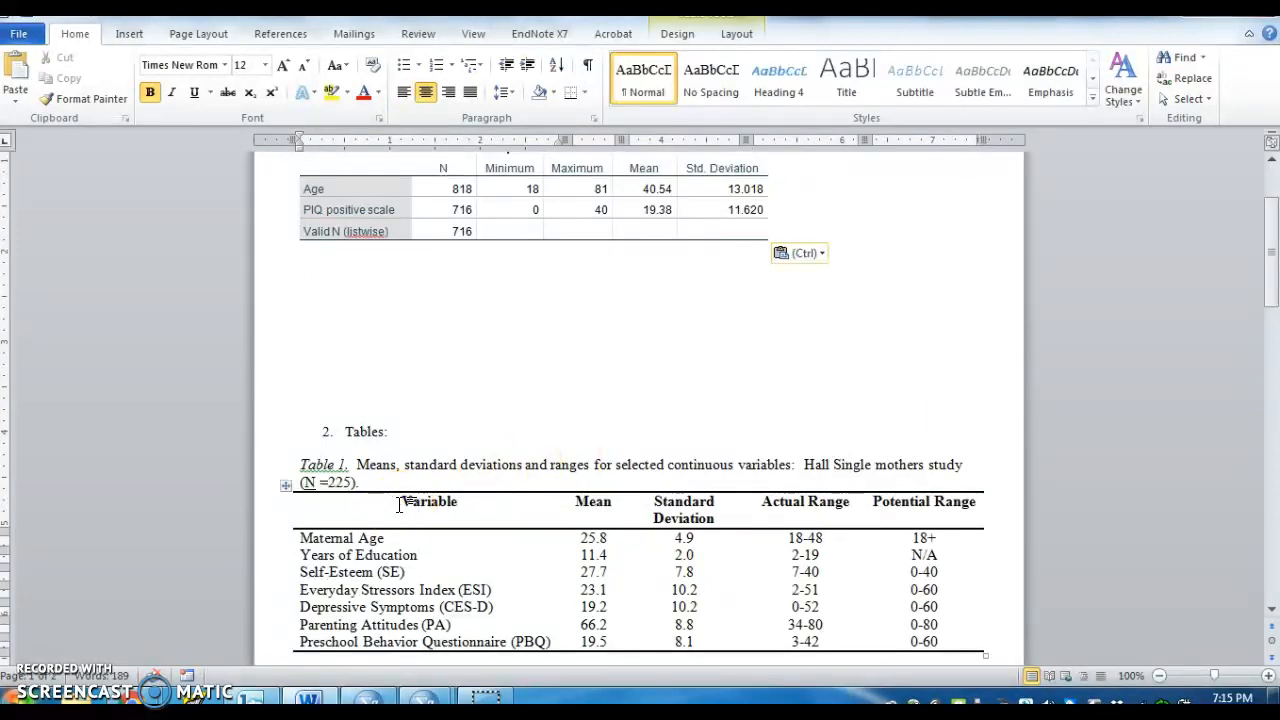
pyautogui.hotkey('ctrl', 'l')
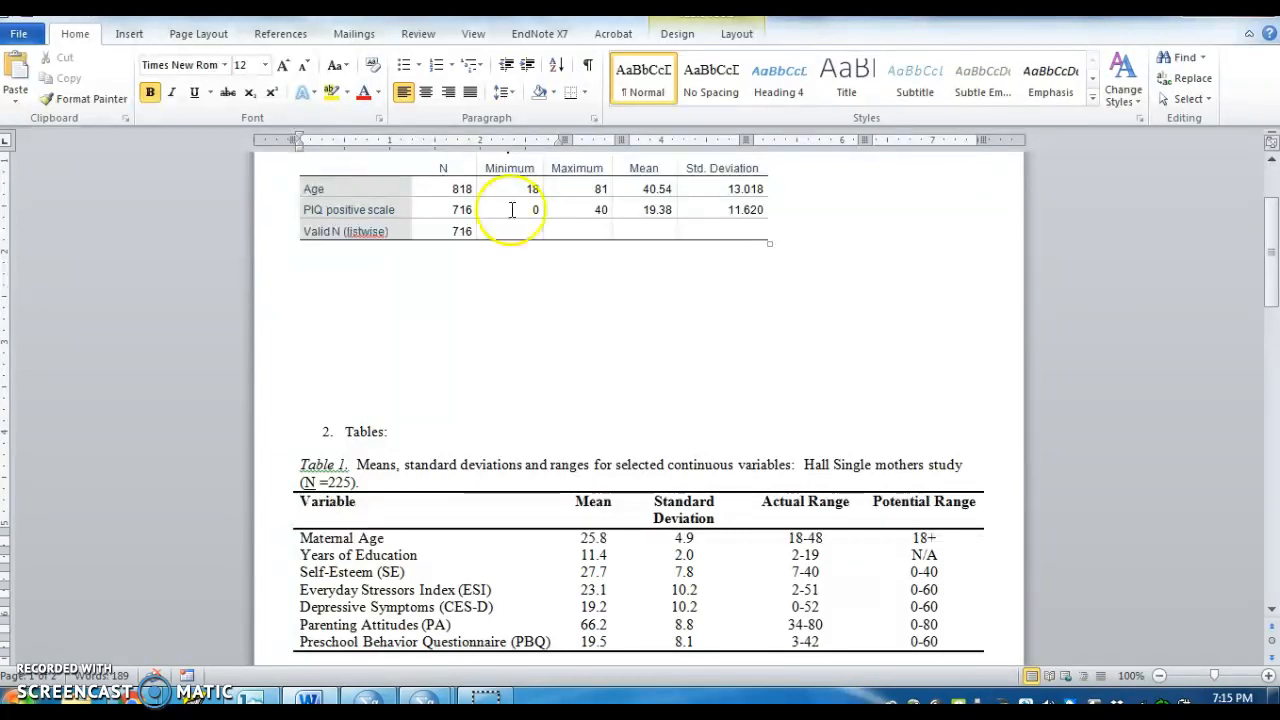
pyautogui.moveTo(1273, 238); pyautogui.dragTo(1274, 238)
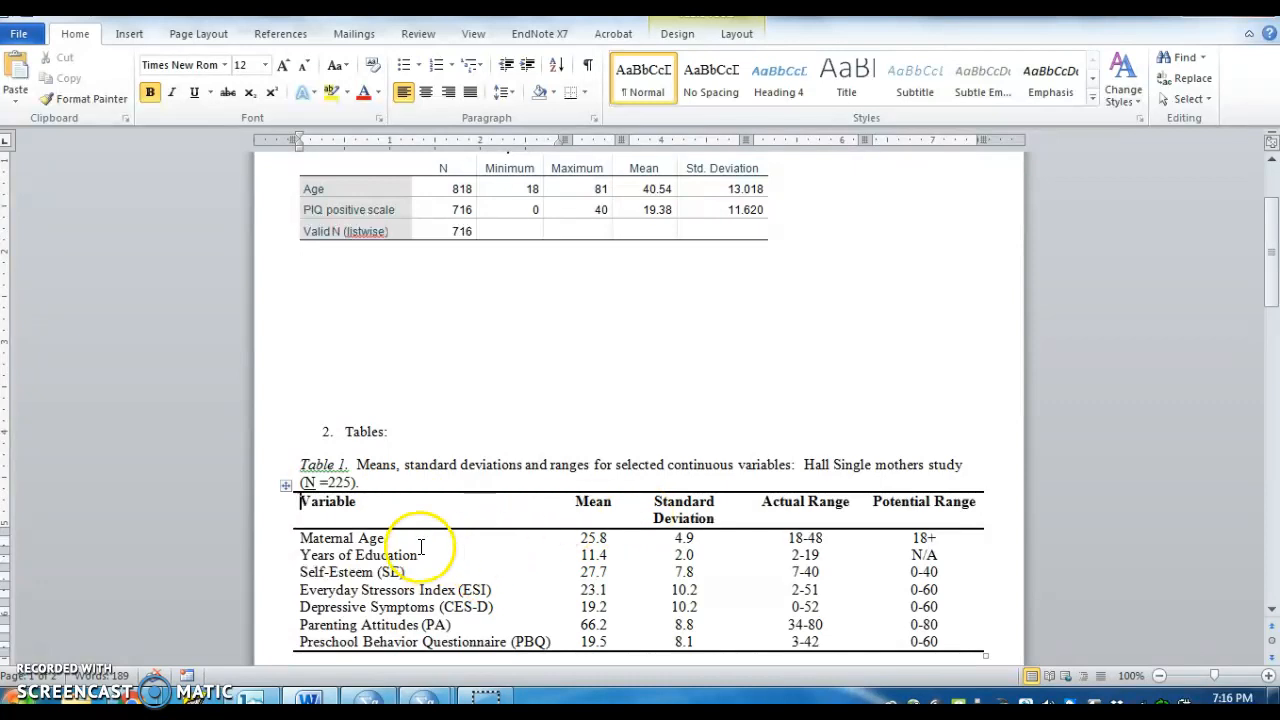
# - Replace the "Maternal Age" row label in Table 1 with "Age"
pyautogui.moveTo(301, 538); pyautogui.dragTo(389, 538)
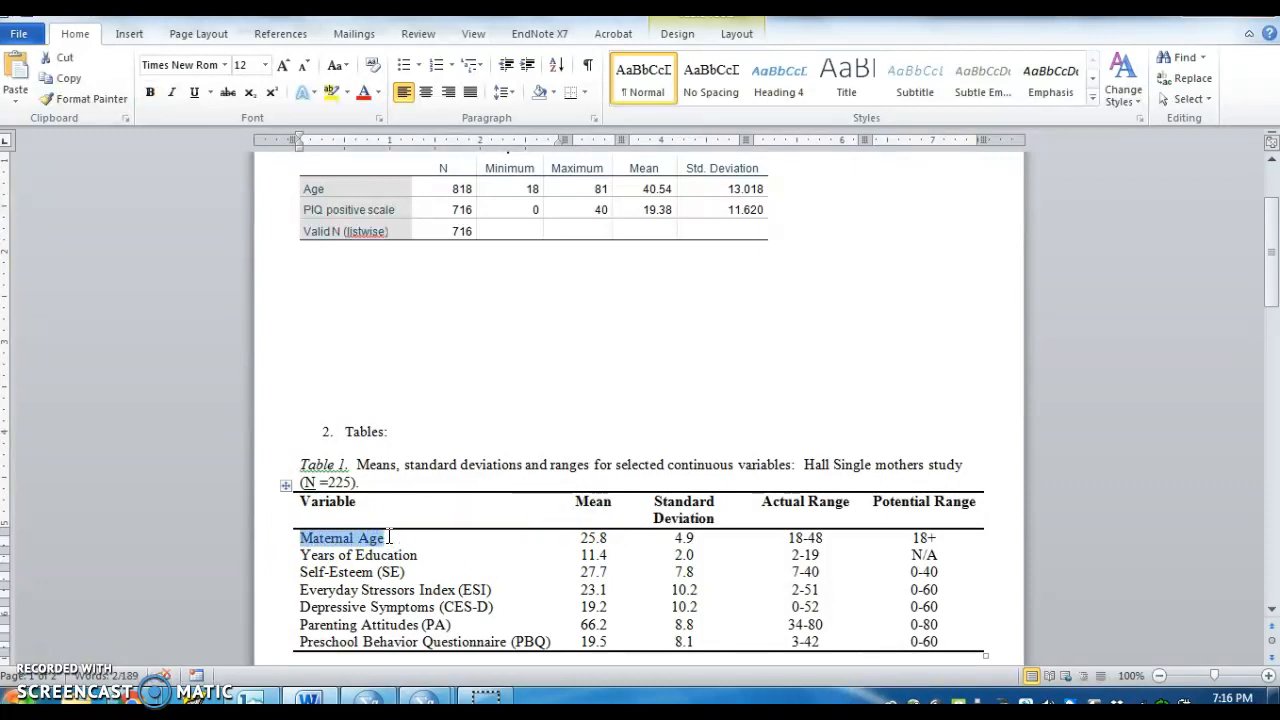
pyautogui.click(389, 538)
pyautogui.press('BackSpace')
pyautogui.press('BackSpace')
pyautogui.press('BackSpace')
pyautogui.press('BackSpace')
pyautogui.press('BackSpace')
pyautogui.press('BackSpace')
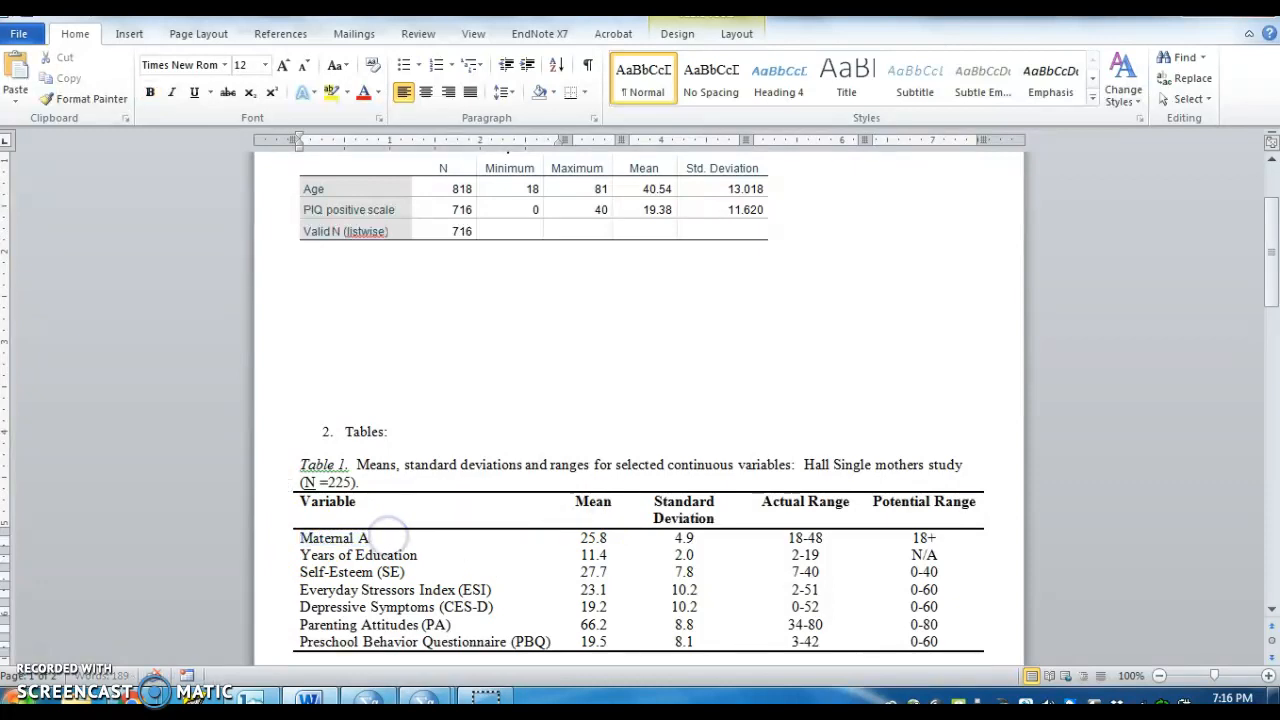
pyautogui.press('BackSpace')
pyautogui.press('BackSpace')
pyautogui.press('BackSpace')
pyautogui.press('Return')
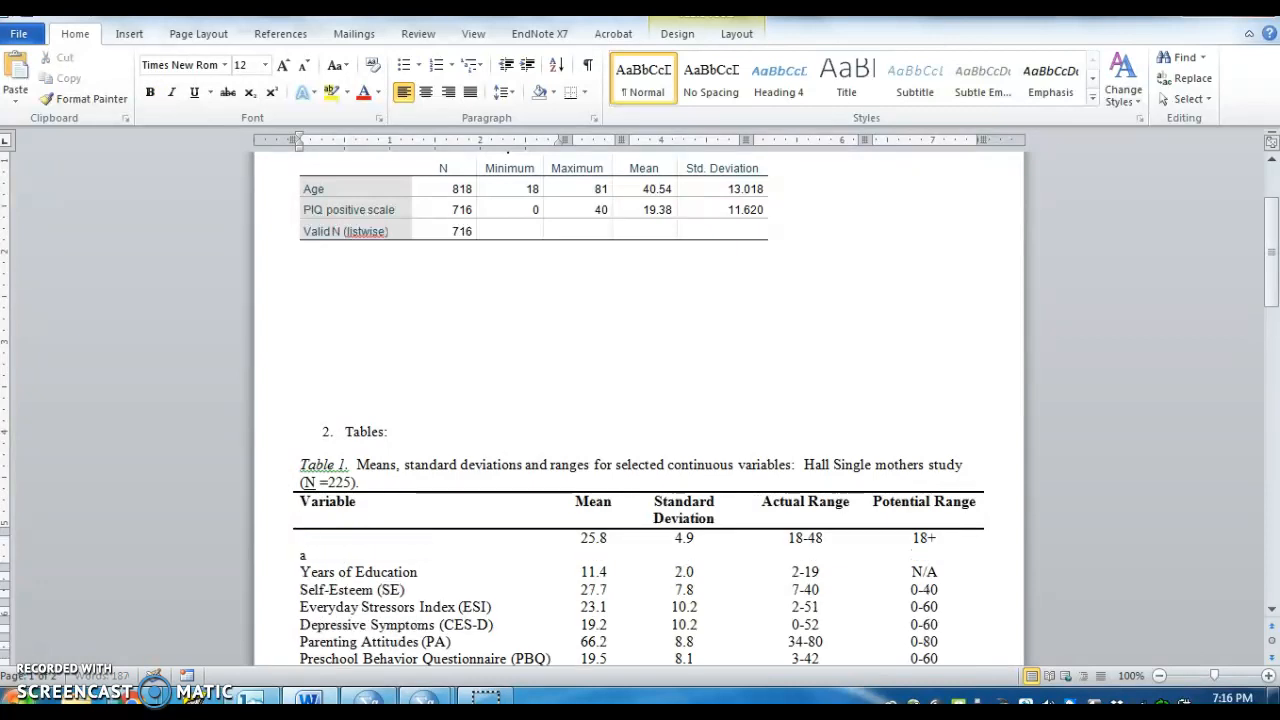
pyautogui.press('BackSpace')
pyautogui.write('aGE')
pyautogui.press('BackSpace')
pyautogui.press('BackSpace')
pyautogui.press('BackSpace')
pyautogui.write('Age')
# - Replace the "Years of Education" row label in Table 1 with "PIQ Positive"
pyautogui.moveTo(302, 555); pyautogui.dragTo(424, 557)
pyautogui.write('P')
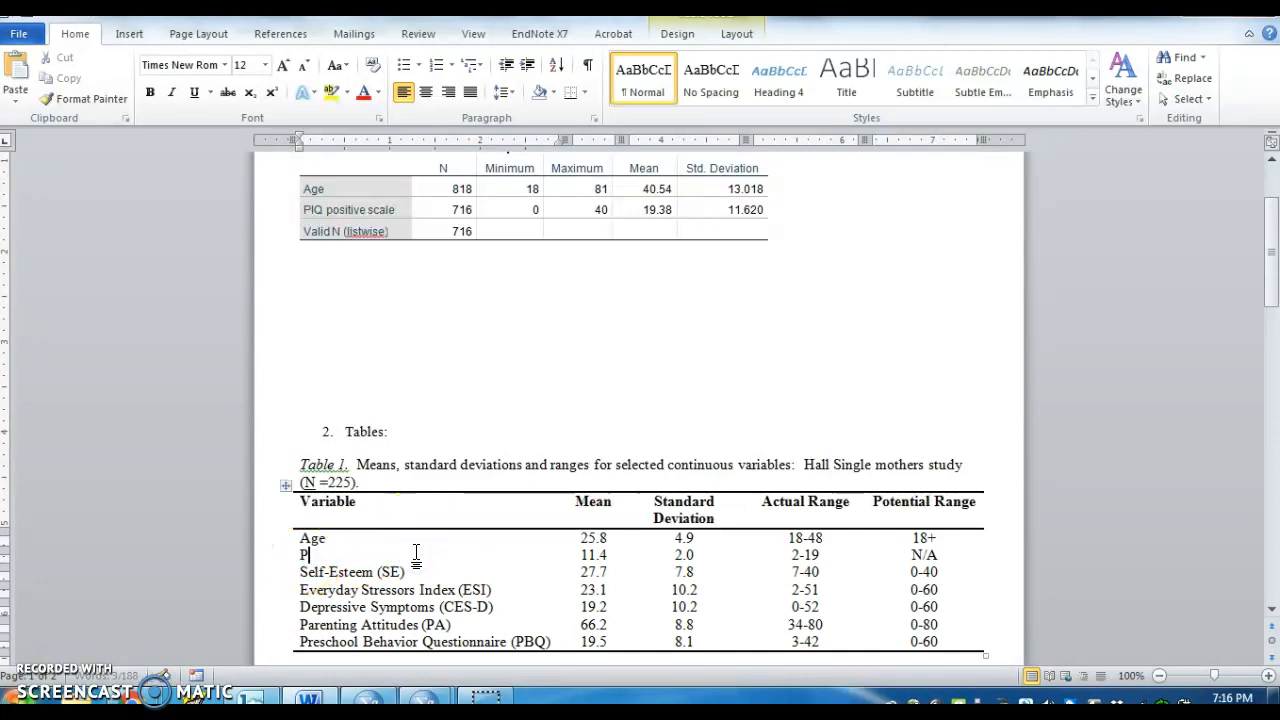
pyautogui.write('IQ Positive')
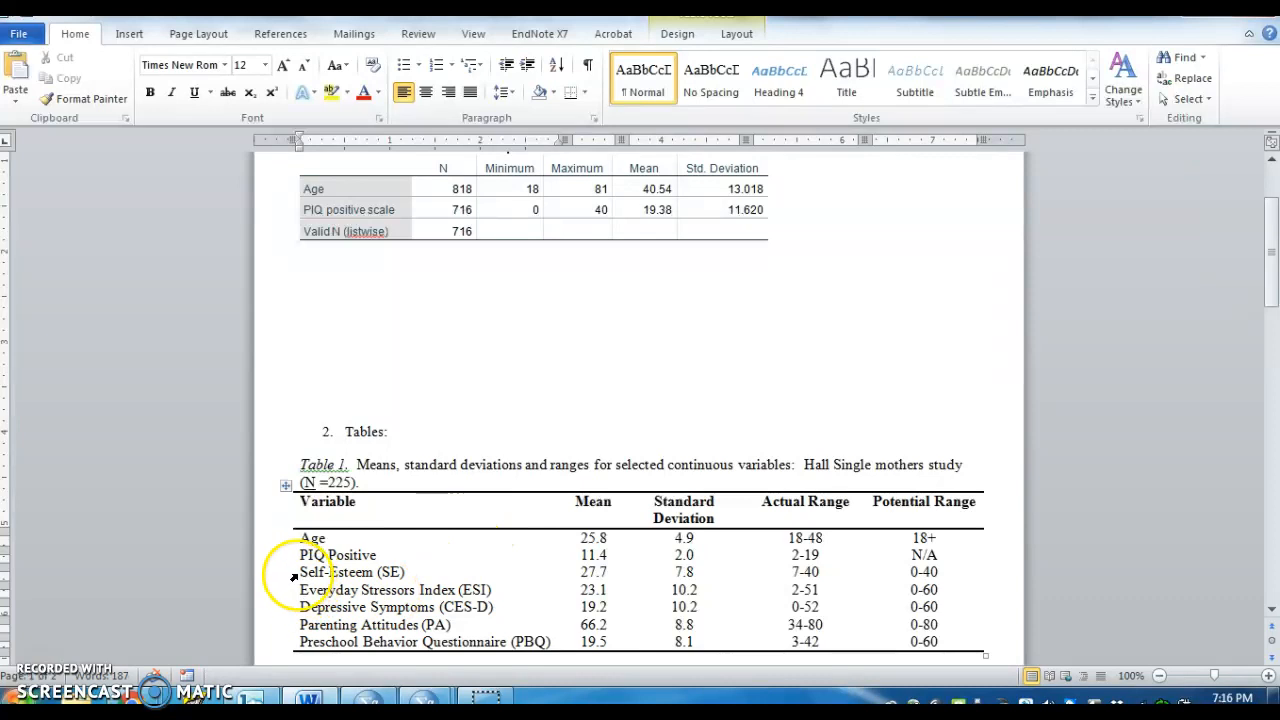
# - Set the mean in the Age row of Table 1 to 40.5
pyautogui.moveTo(300, 572); pyautogui.dragTo(372, 588)
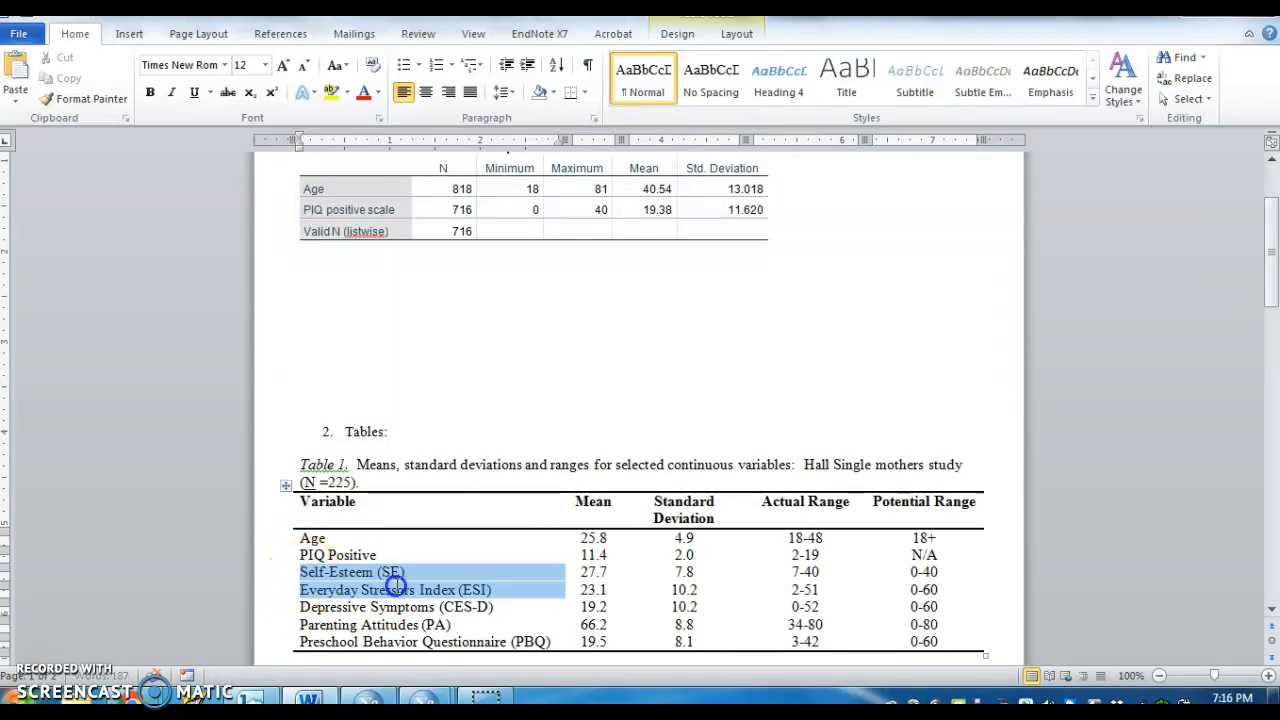
pyautogui.click(366, 568)
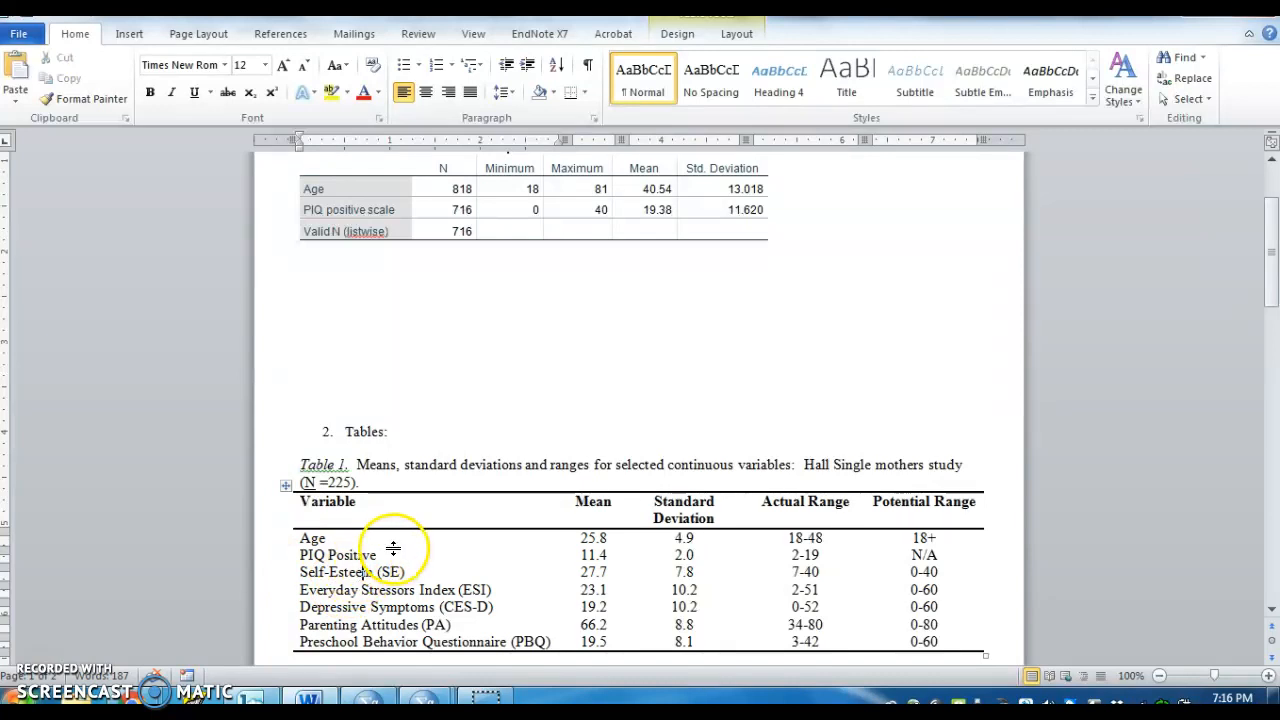
pyautogui.moveTo(583, 538); pyautogui.dragTo(604, 538)
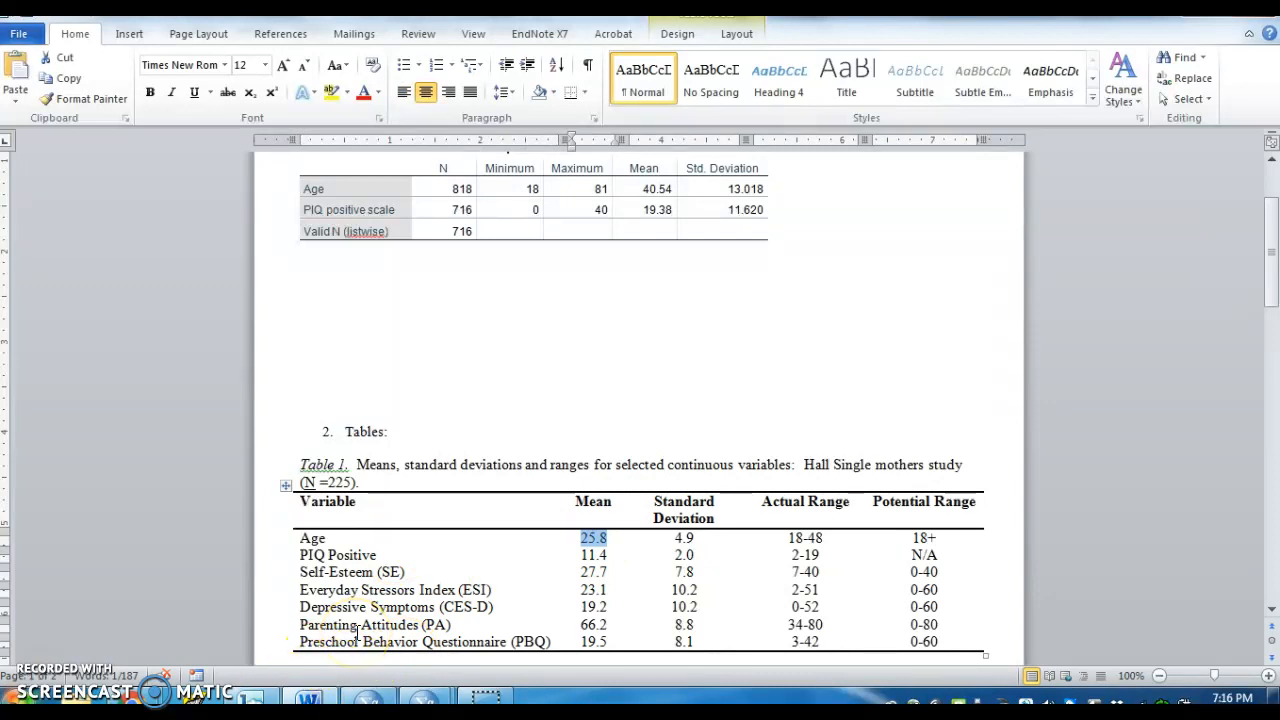
pyautogui.write('40.5')
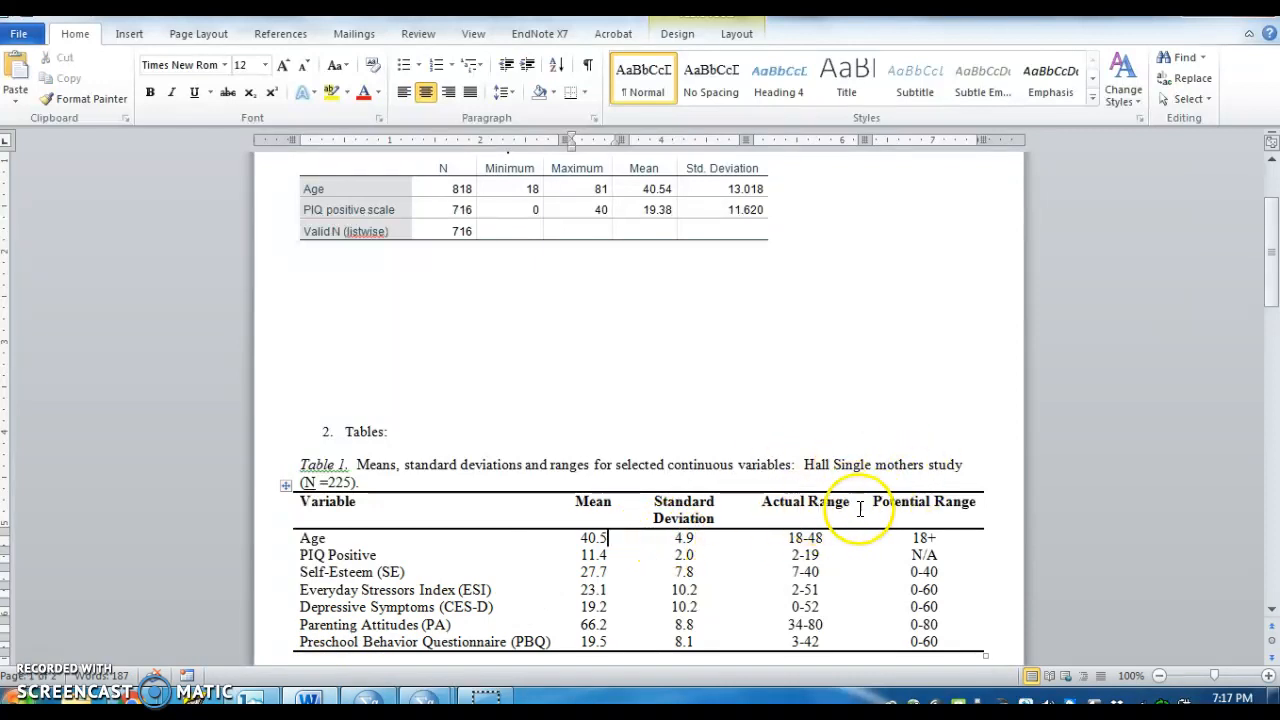
# - Delete the Potential Range column from Table 1
pyautogui.moveTo(877, 501); pyautogui.dragTo(937, 636)
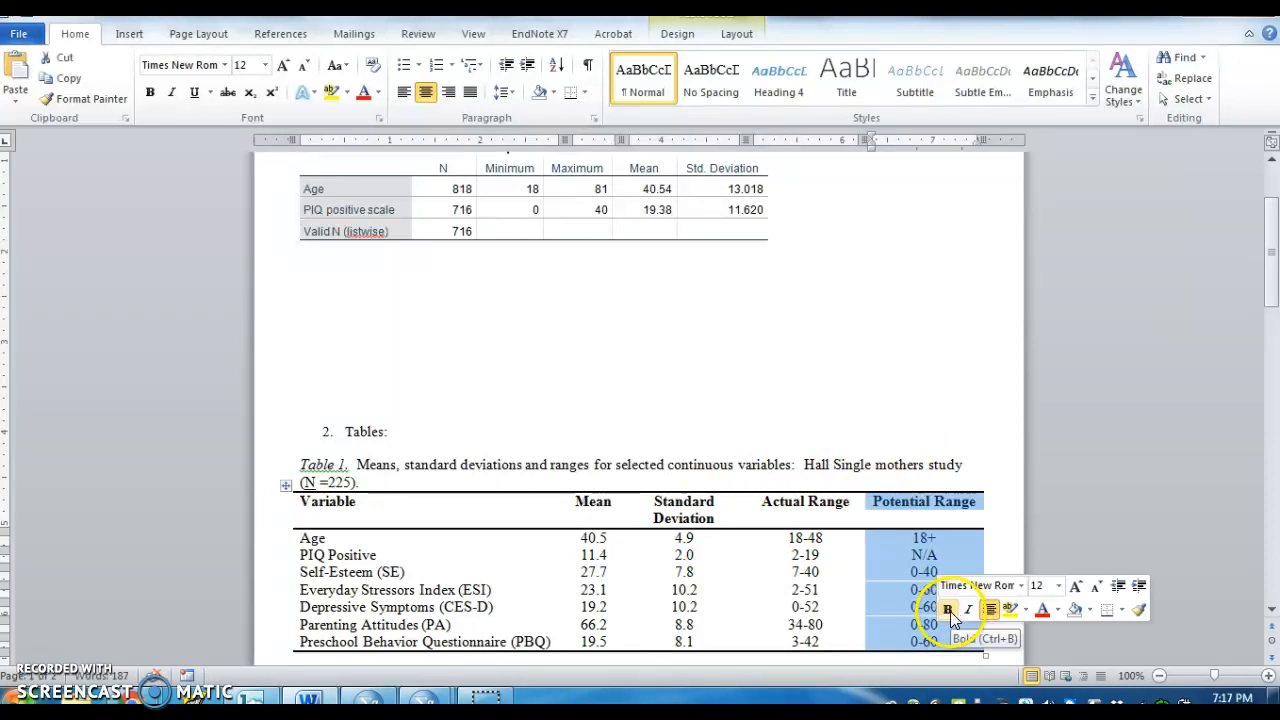
pyautogui.rightClick(930, 621)
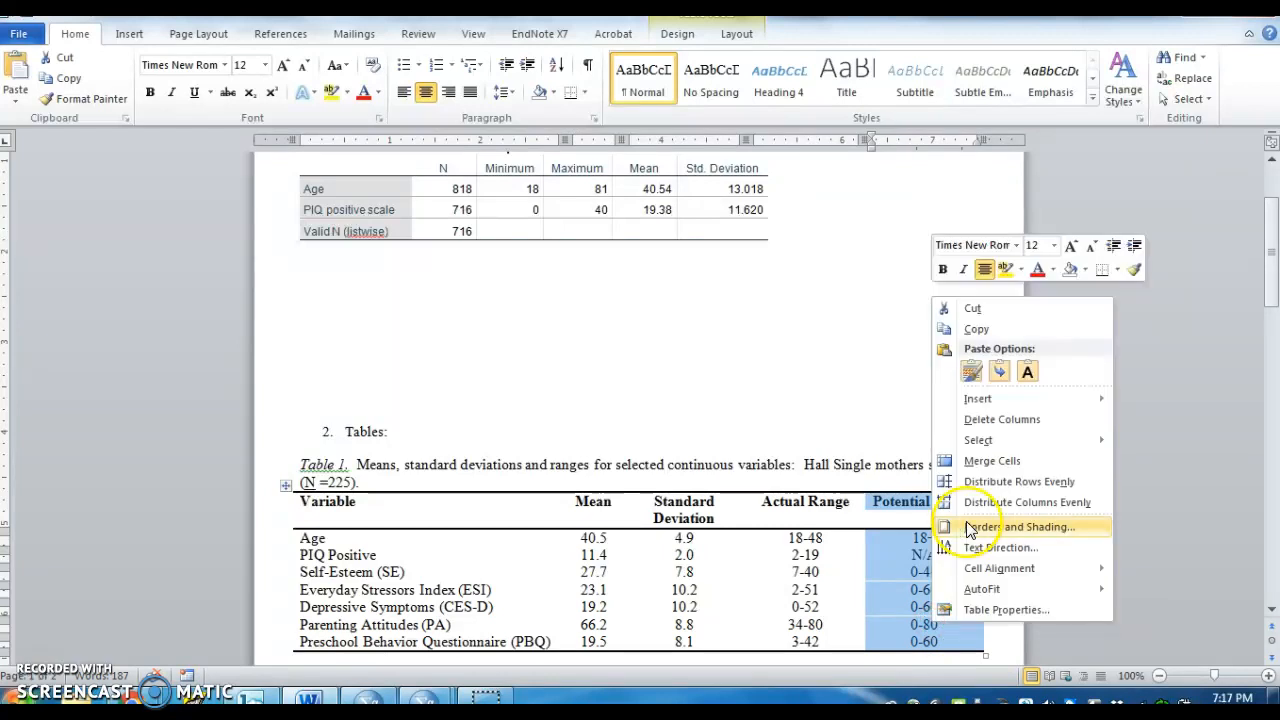
pyautogui.click(1000, 419)
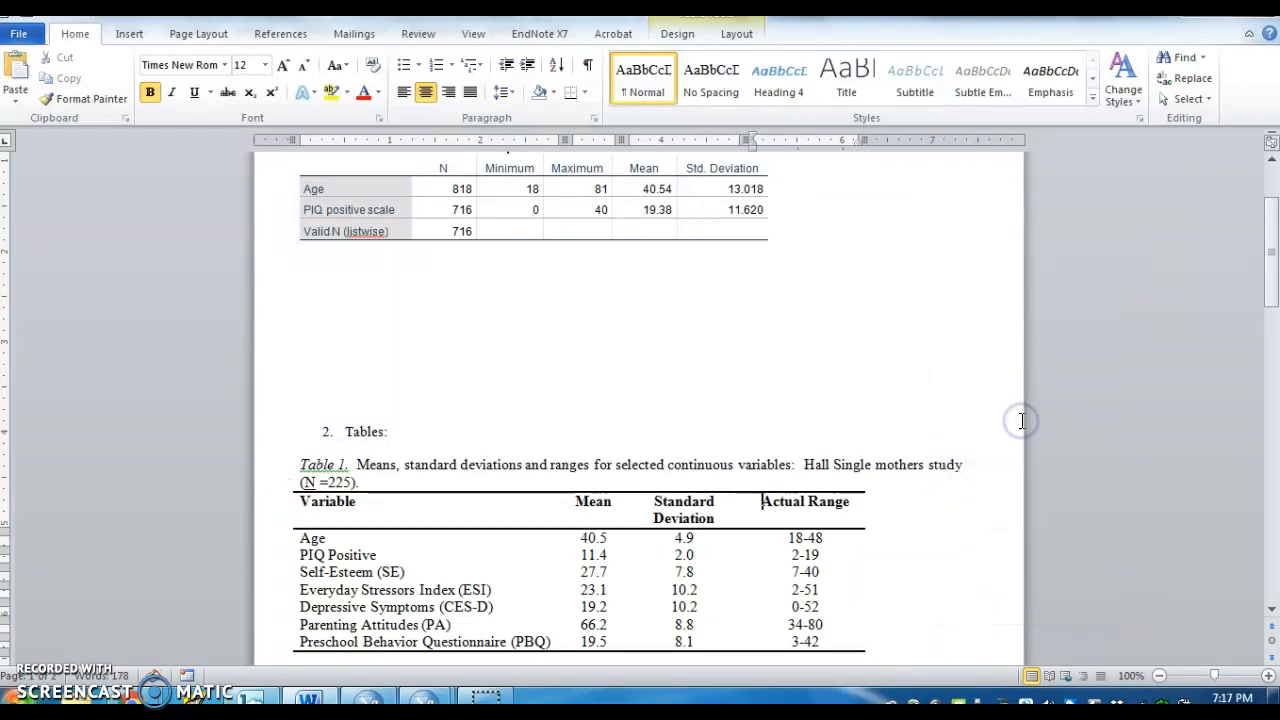
# - Shorten the "Actual Range" column header in Table 1 to "Range"
pyautogui.click(811, 501)
pyautogui.press('BackSpace')
pyautogui.press('BackSpace')
pyautogui.press('BackSpace')
pyautogui.press('BackSpace')
pyautogui.press('BackSpace')
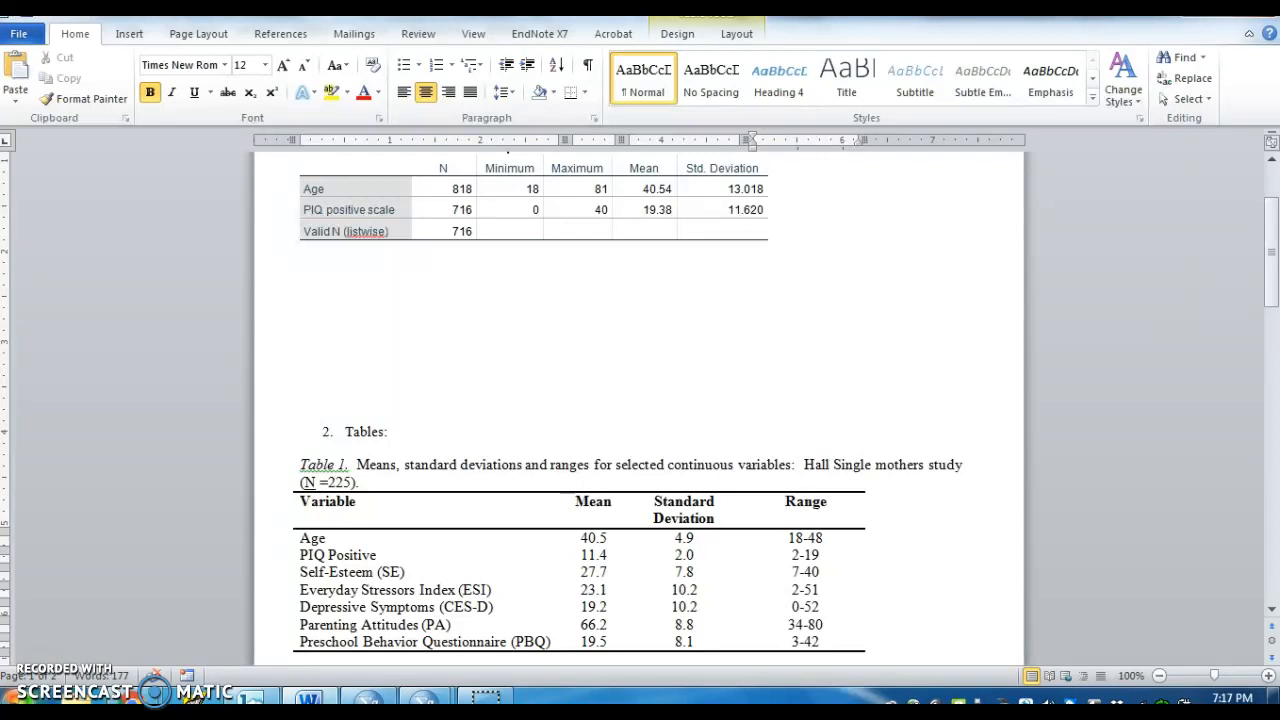
# - Set the range in the Age row of Table 1 to 18-81
pyautogui.click(811, 538)
pyautogui.moveTo(822, 539); pyautogui.dragTo(826, 539)
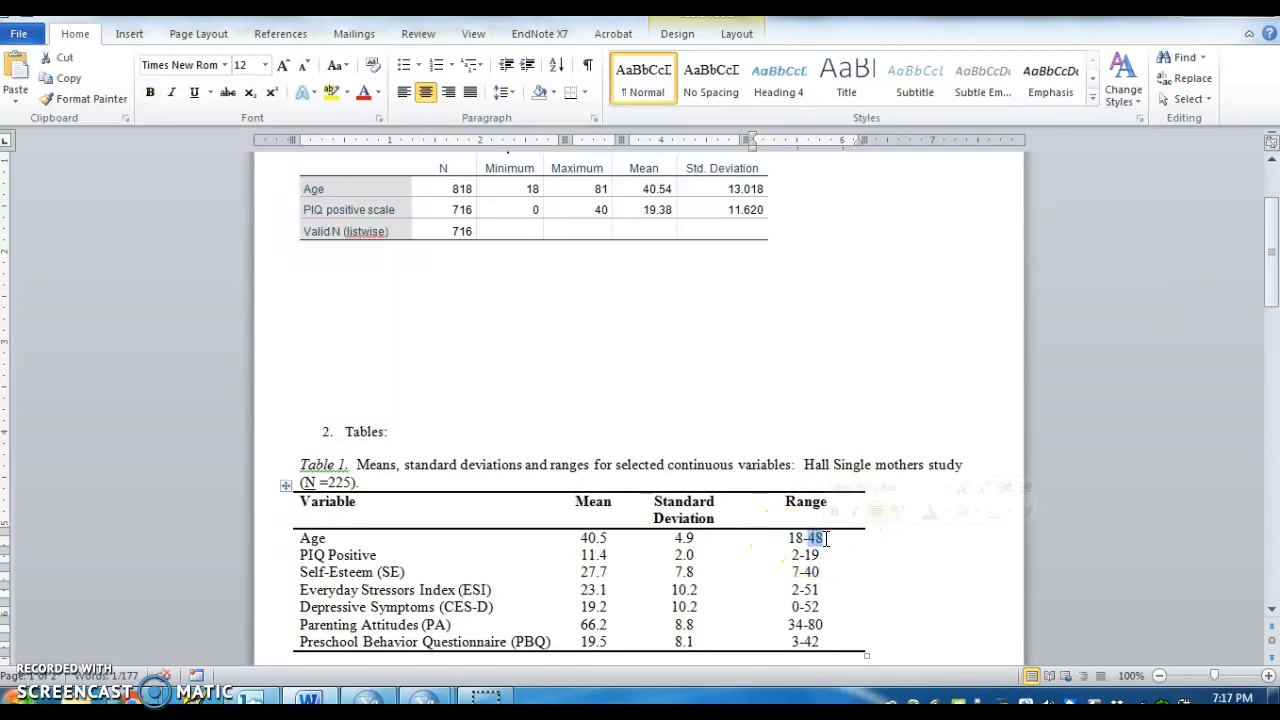
pyautogui.write('8')
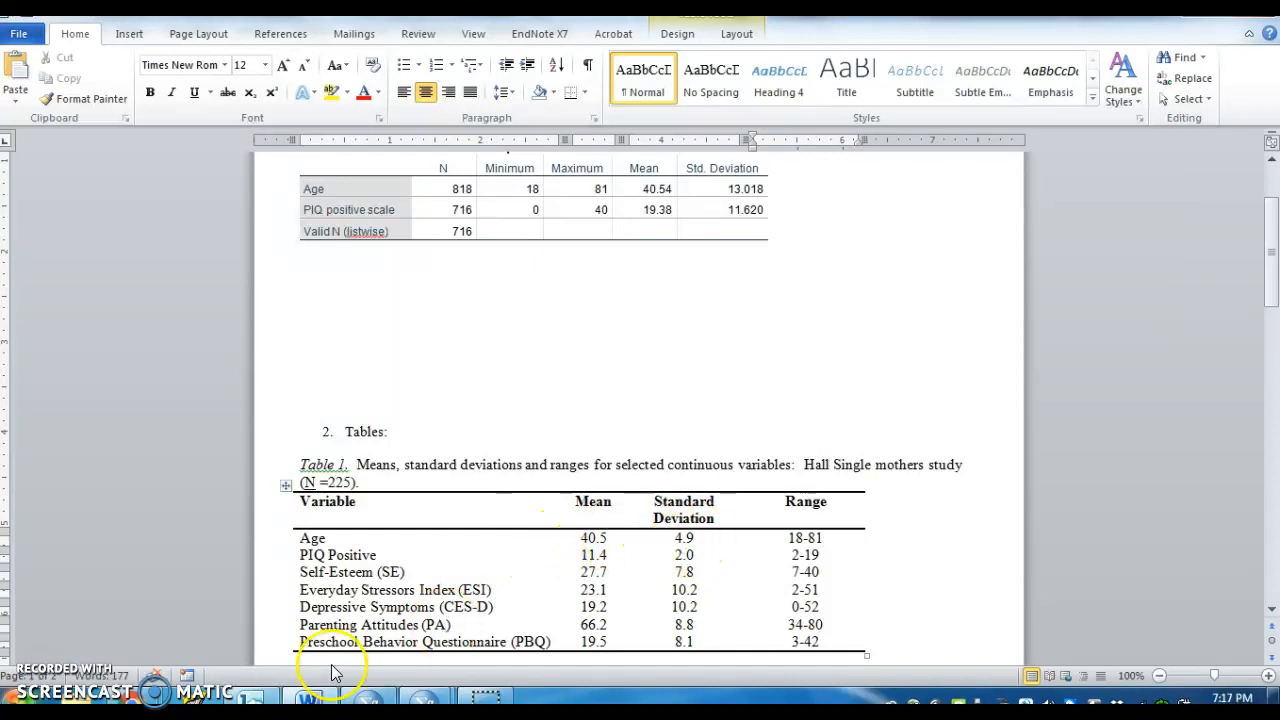
# - Check the Descriptive Statistics output in SPSS, then return to Word and set the Age row's standard deviation to 13.0
pyautogui.click(368, 698)
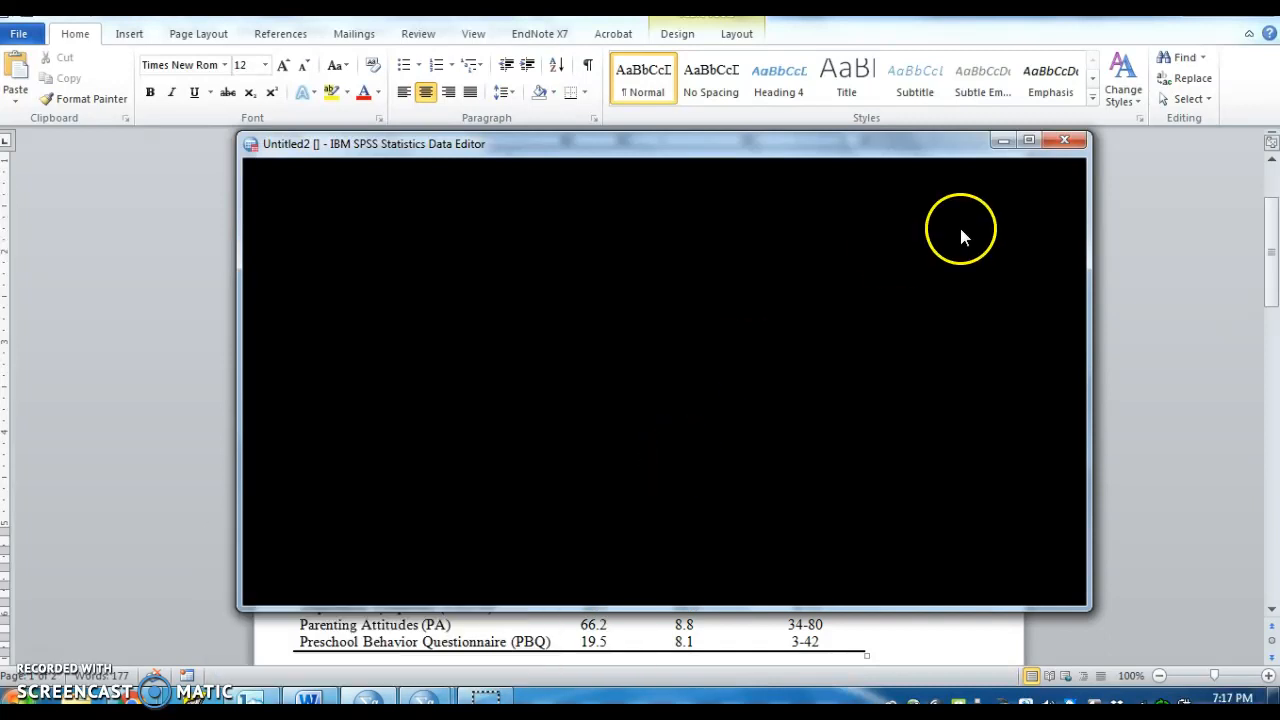
pyautogui.moveTo(424, 698)
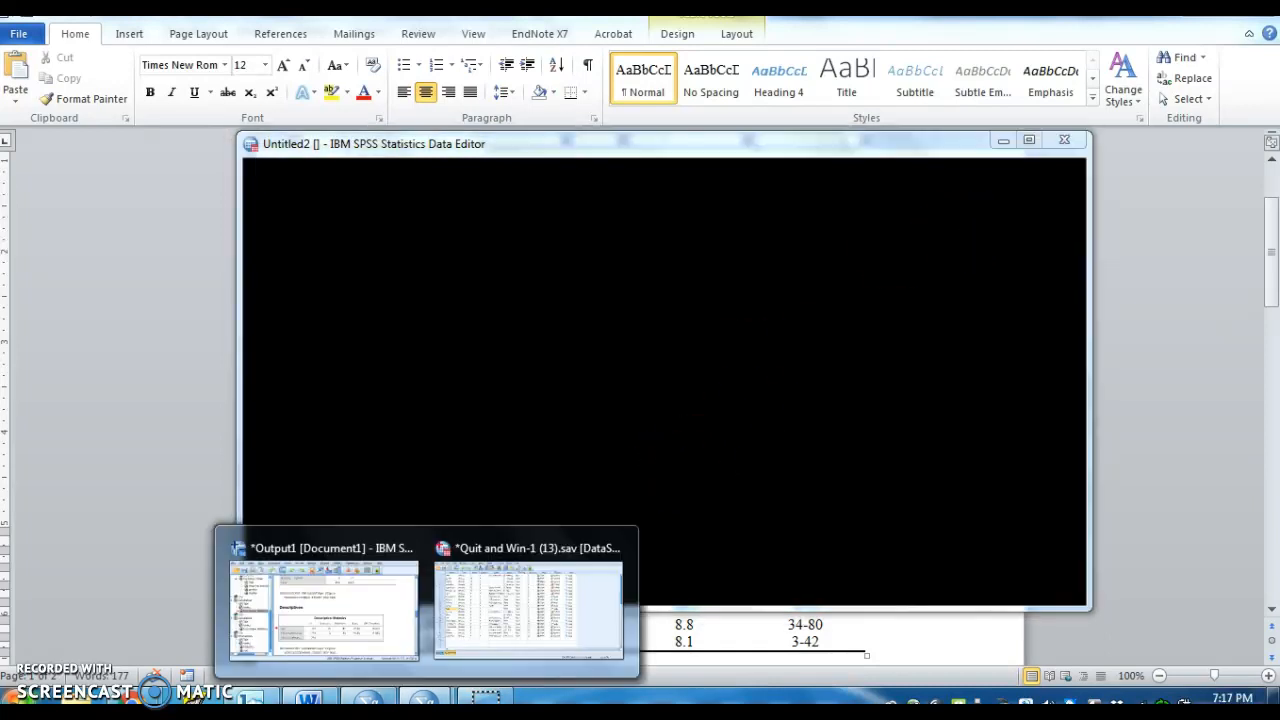
pyautogui.click(387, 620)
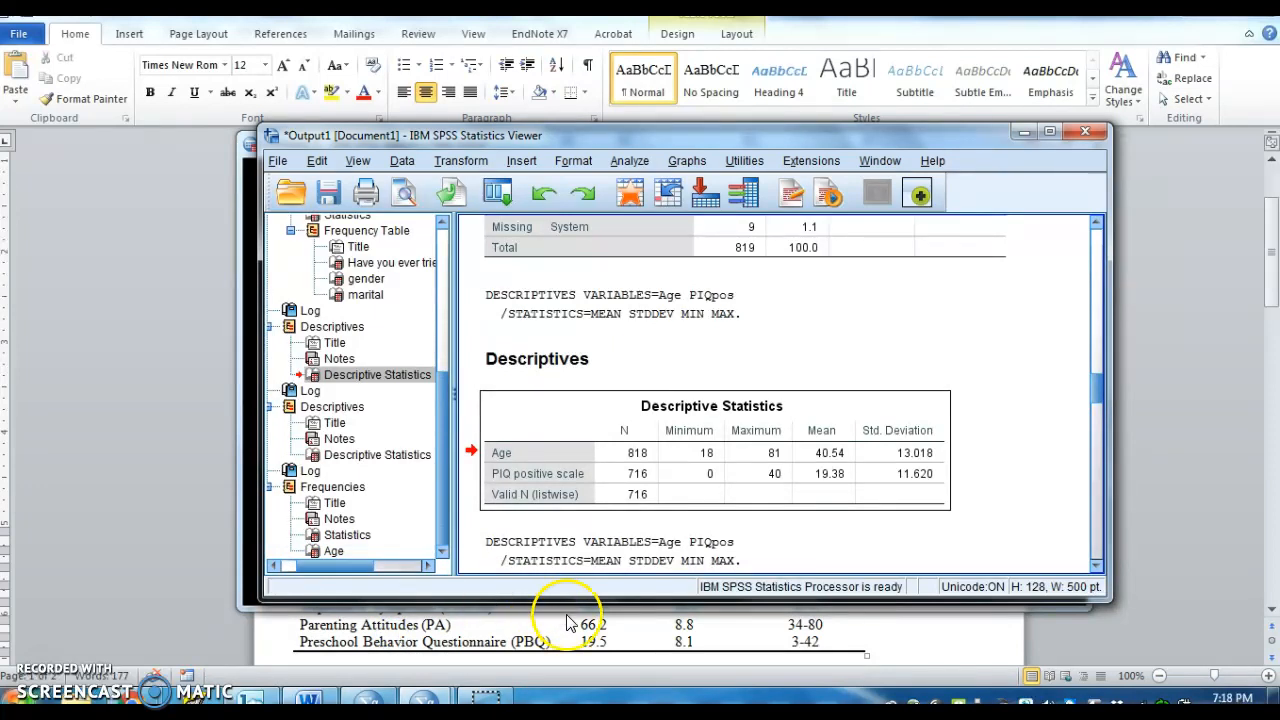
pyautogui.click(683, 626)
pyautogui.moveTo(675, 538); pyautogui.dragTo(697, 538)
pyautogui.write('13.0')
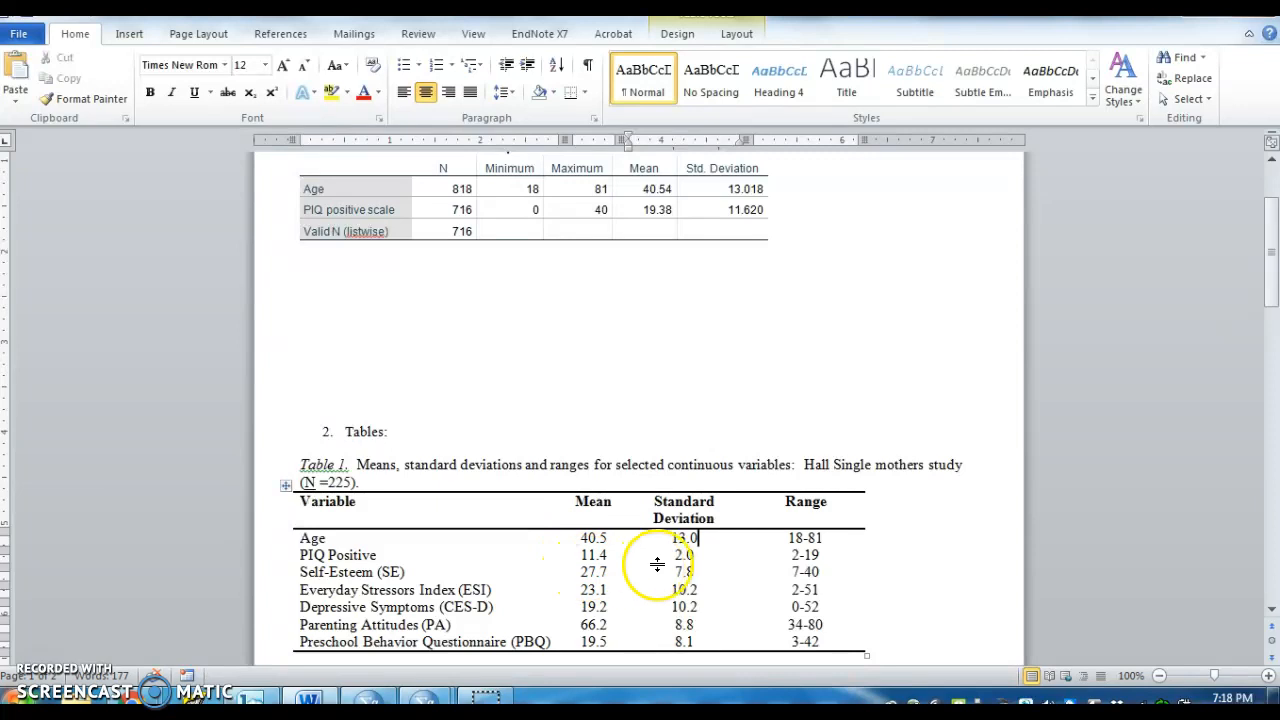
# - Fill in the PIQ Positive row of Table 1 with mean 19.4, standard deviation 22.6 and range 0-40
pyautogui.moveTo(793, 556); pyautogui.dragTo(819, 555)
pyautogui.write('0-40')
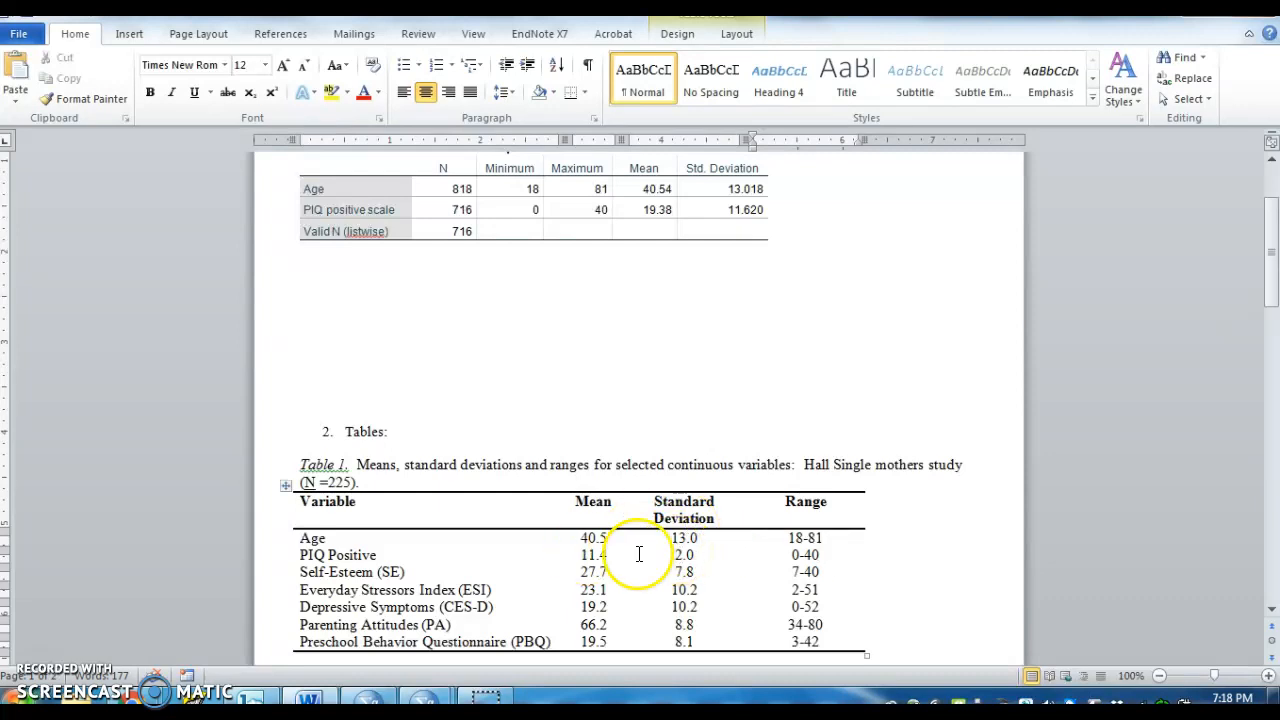
pyautogui.click(590, 555)
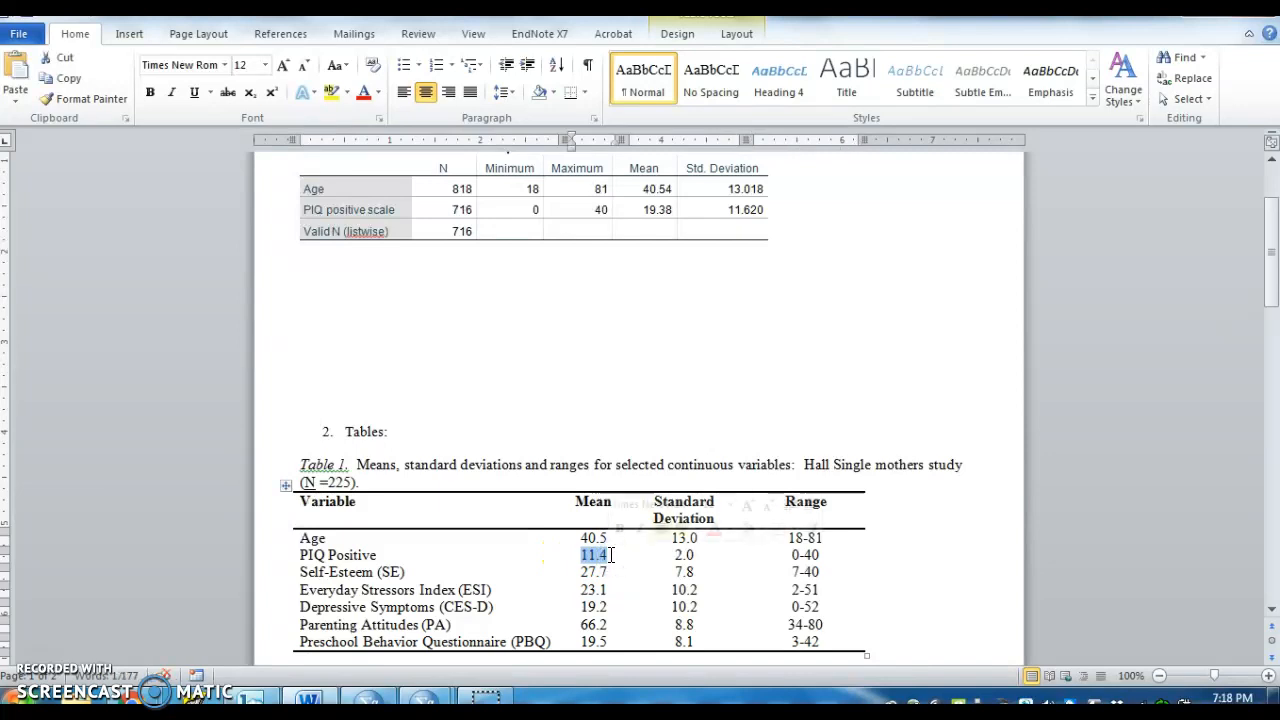
pyautogui.write('19')
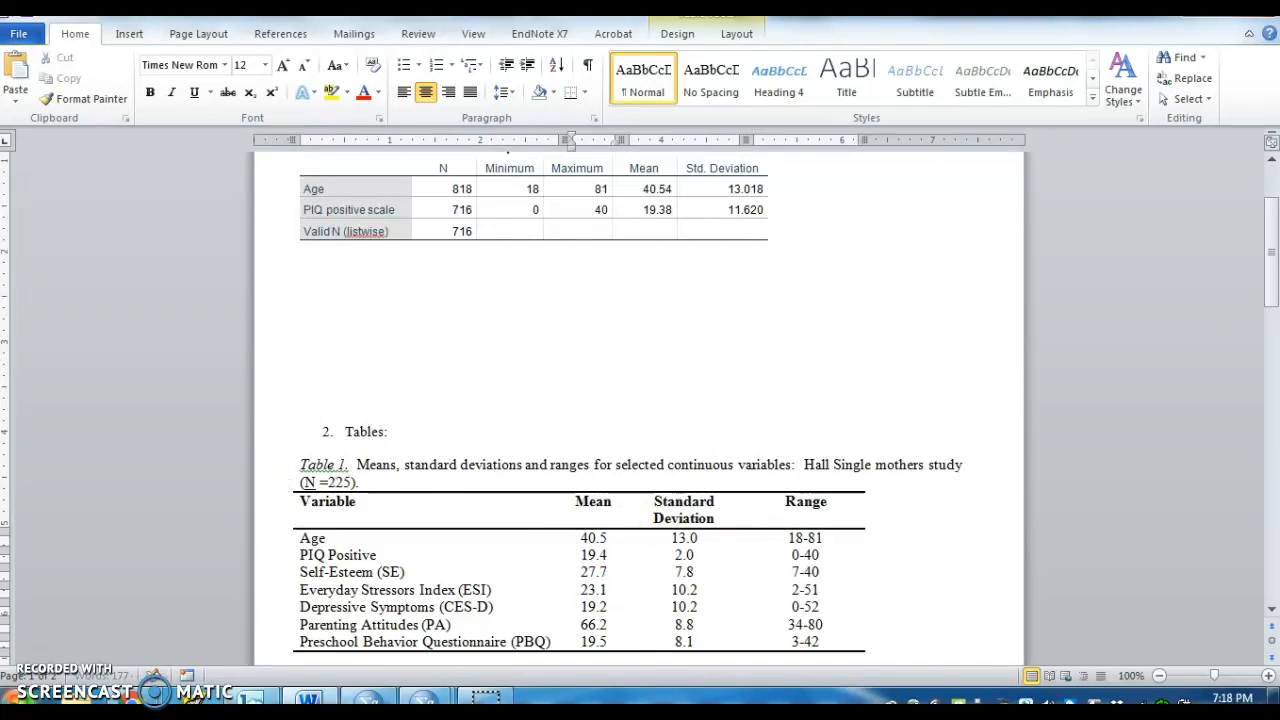
pyautogui.click(673, 553)
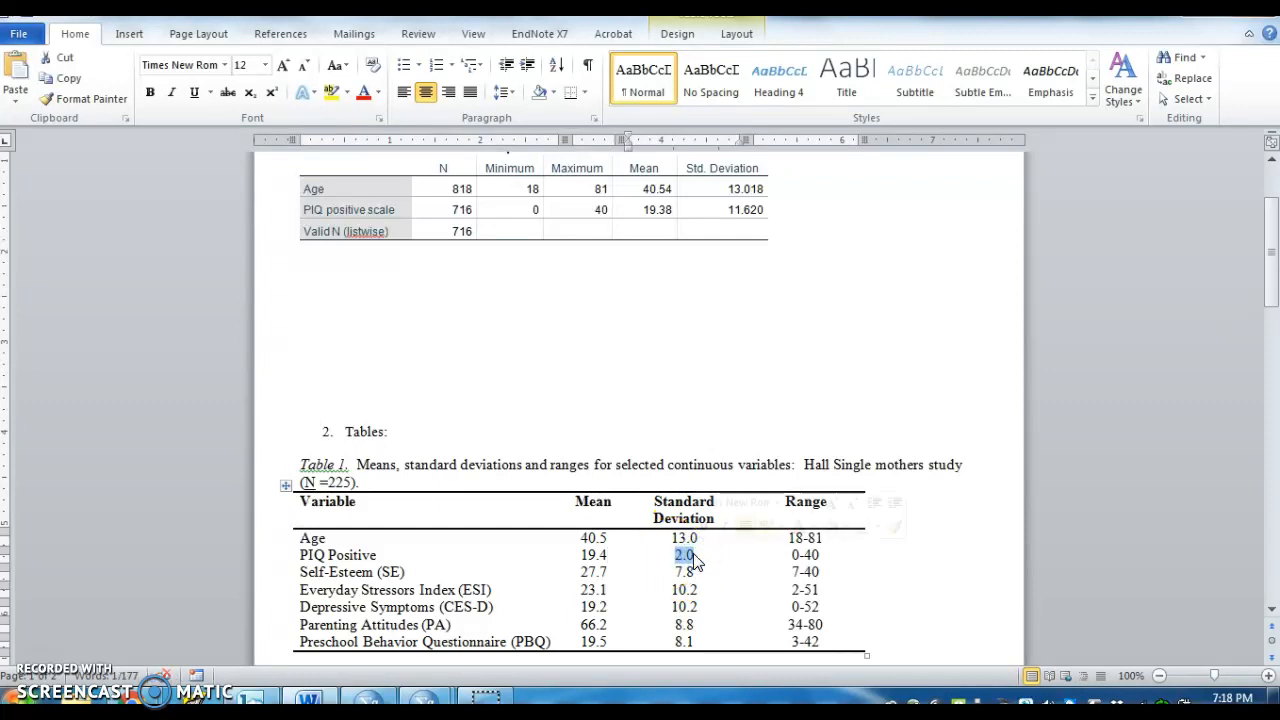
pyautogui.write('22.6')
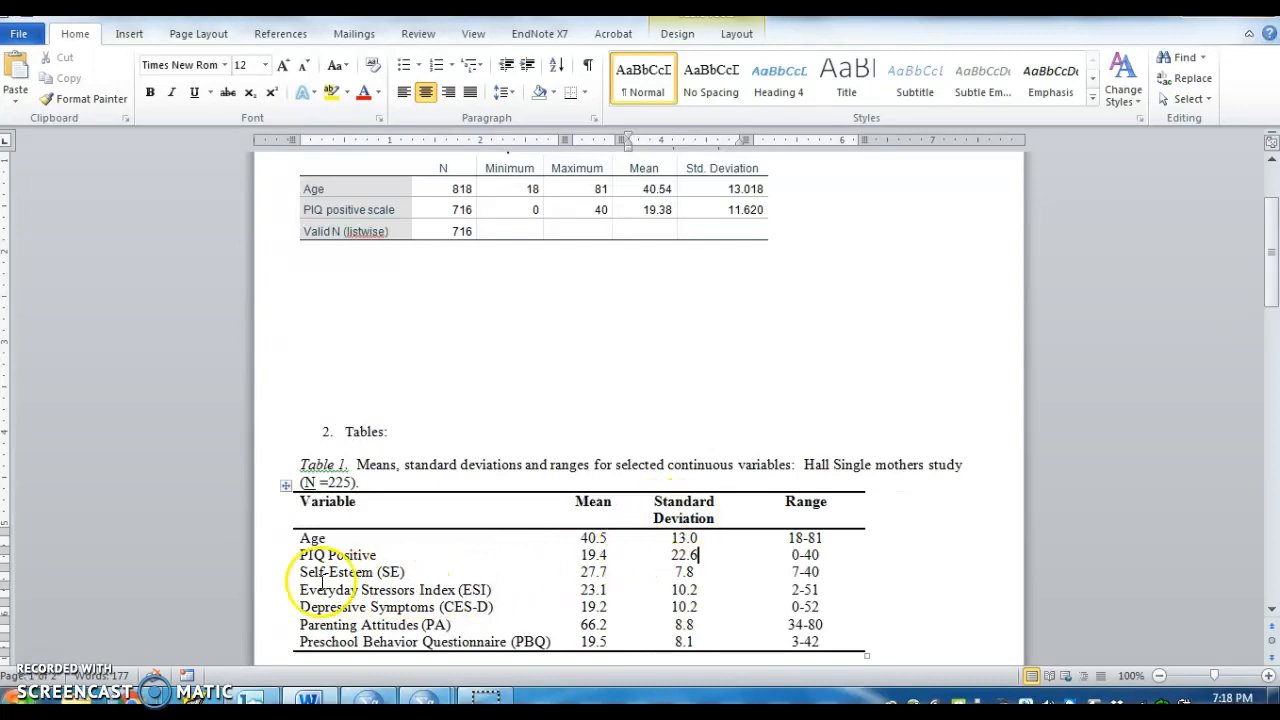
# - Delete the entire rows from Self-Esteem (SE) through Preschool Behavior Questionnaire (PBQ) from Table 1
pyautogui.moveTo(309, 571); pyautogui.dragTo(813, 641)
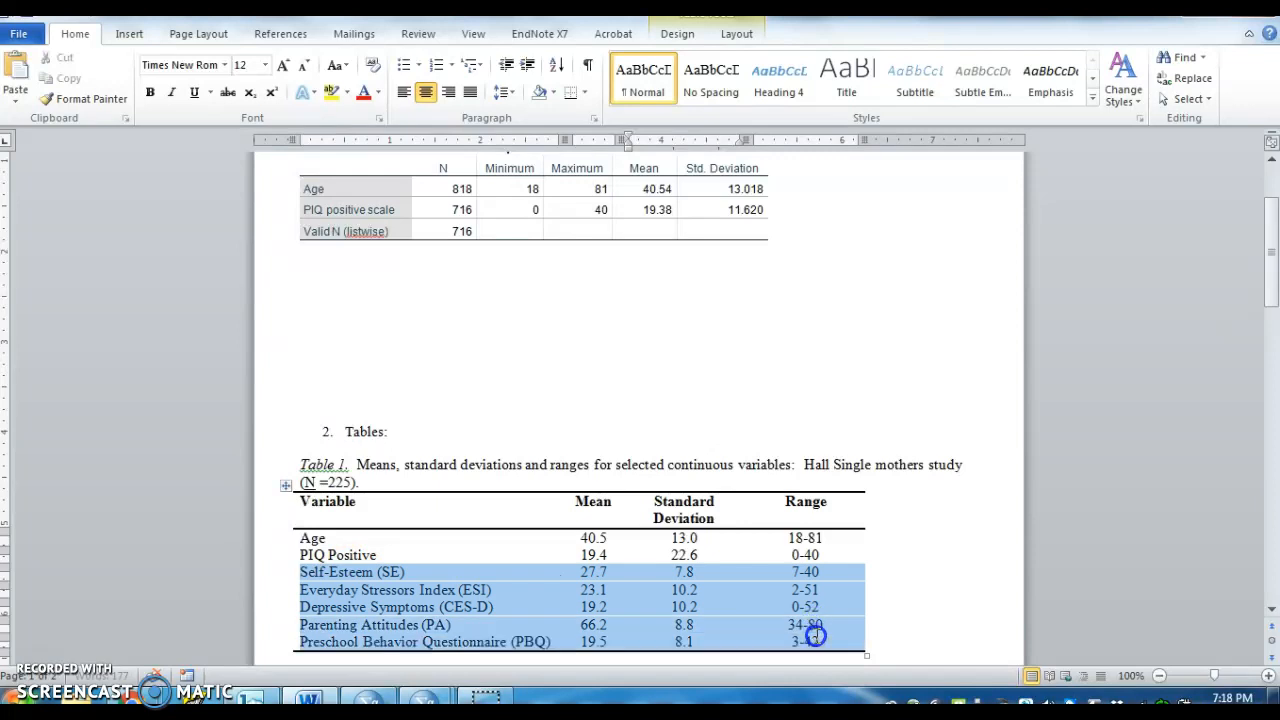
pyautogui.rightClick(698, 576)
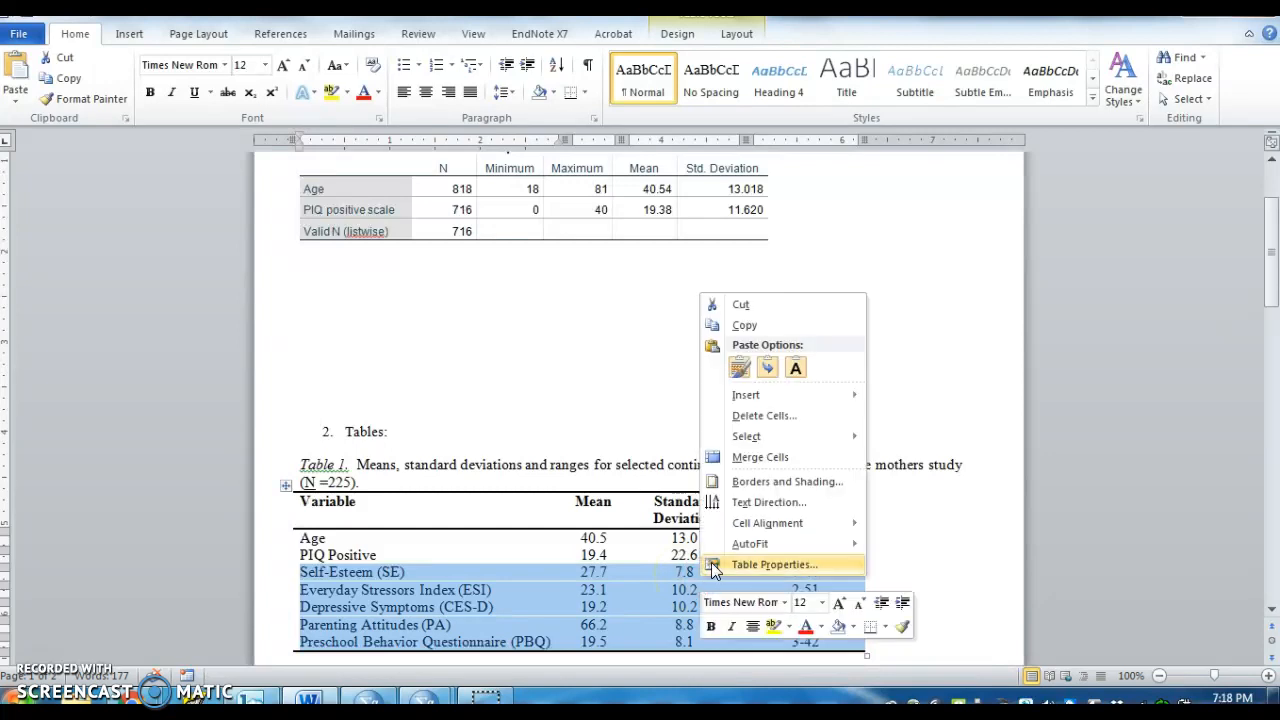
pyautogui.click(772, 418)
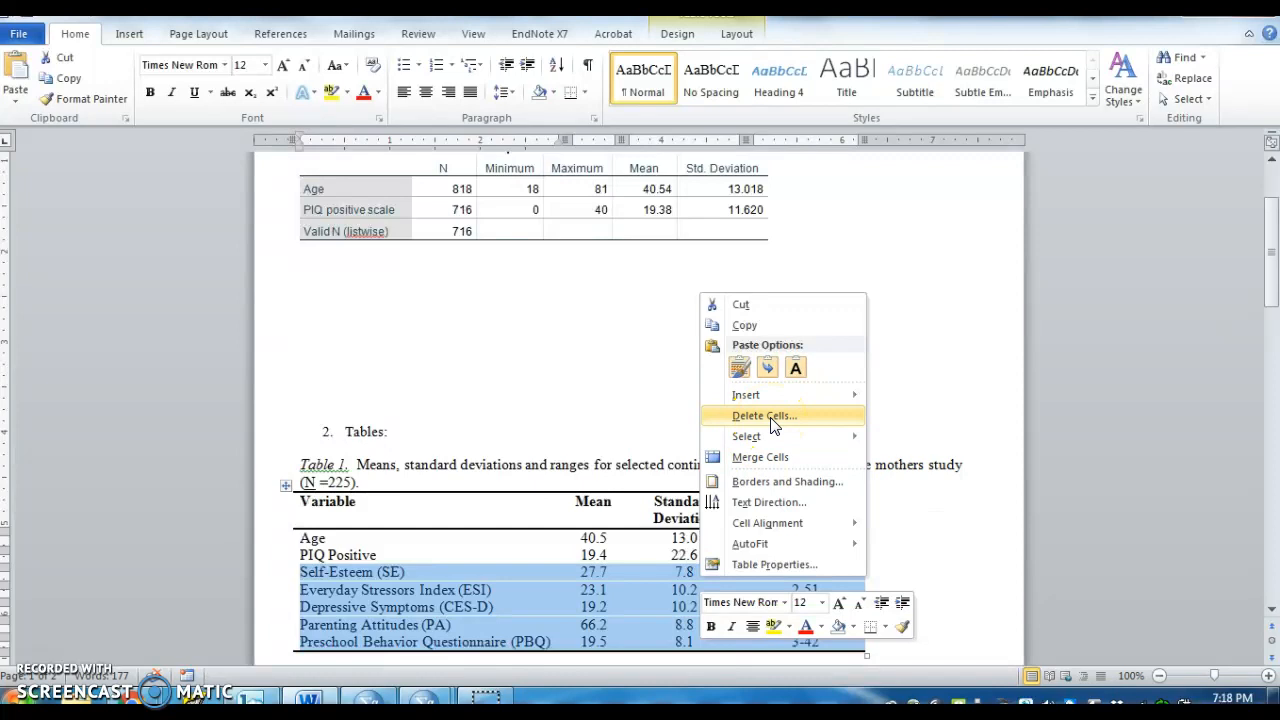
pyautogui.click(771, 419)
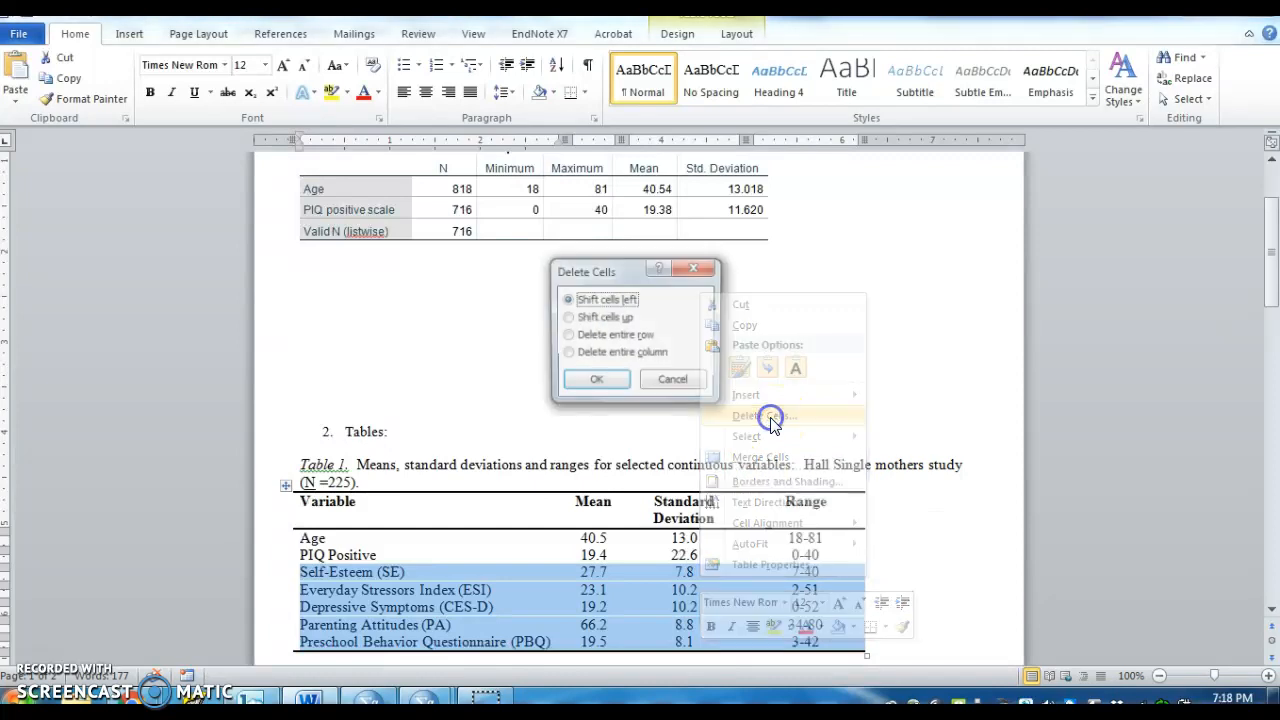
pyautogui.click(566, 335)
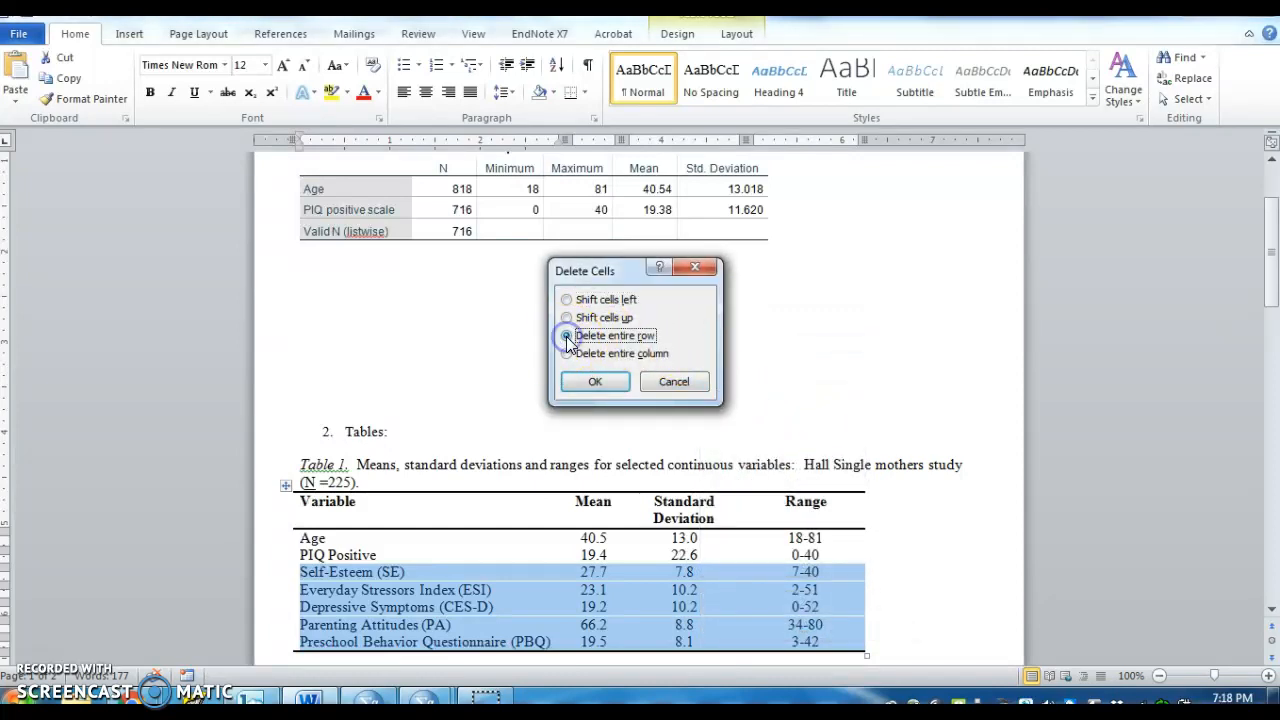
pyautogui.click(590, 383)
pyautogui.click(607, 617)
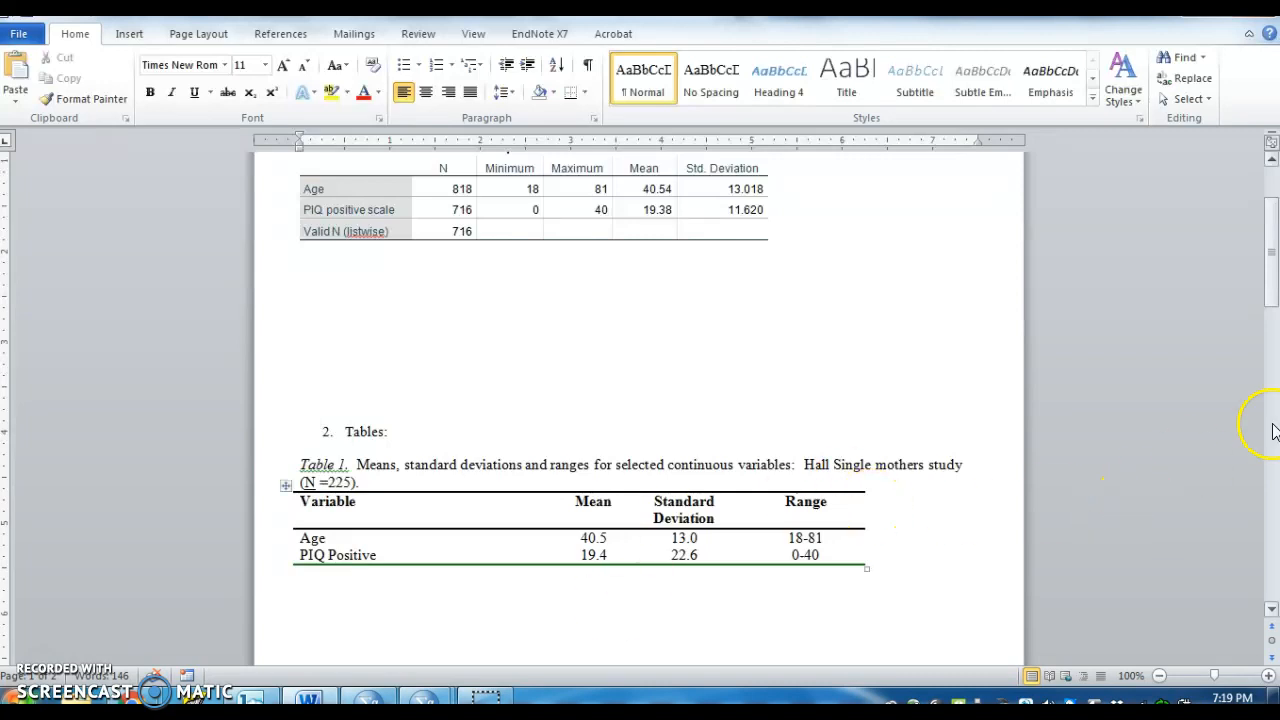
# - Try to change the border color of the Age and PIQ Positive rows to Automatic
pyautogui.moveTo(1268, 287); pyautogui.dragTo(1275, 324)
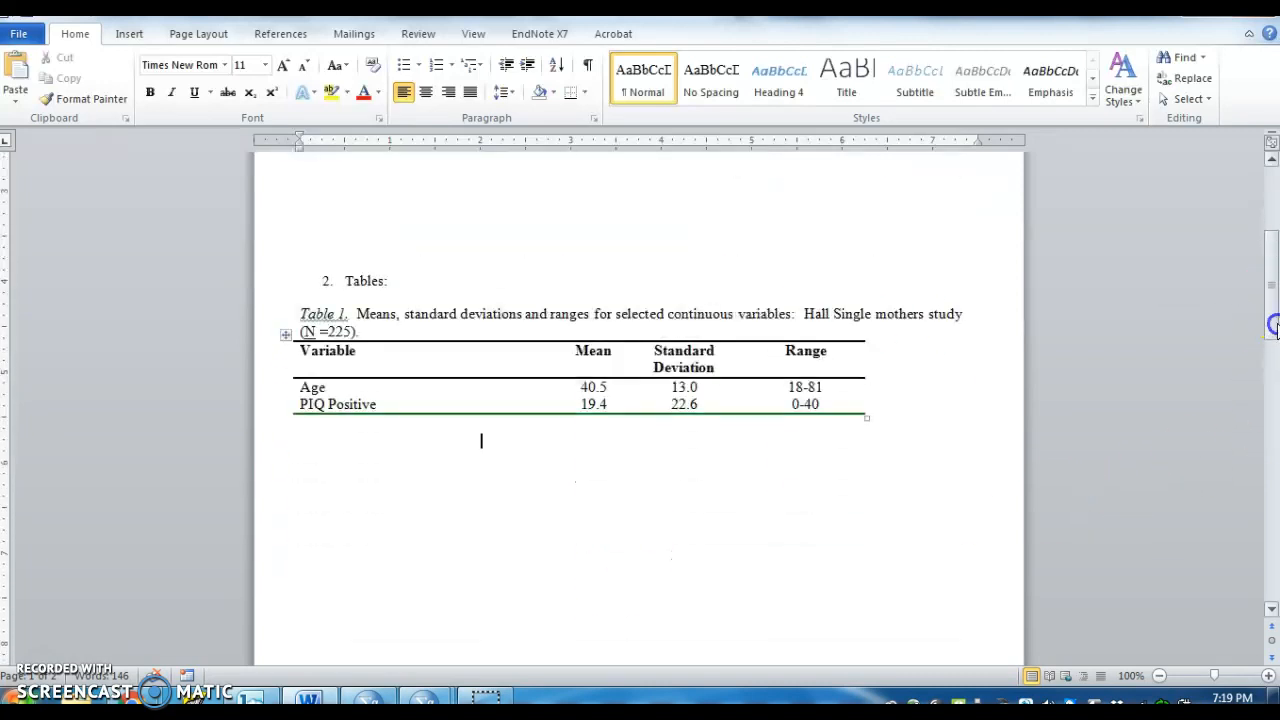
pyautogui.click(548, 417)
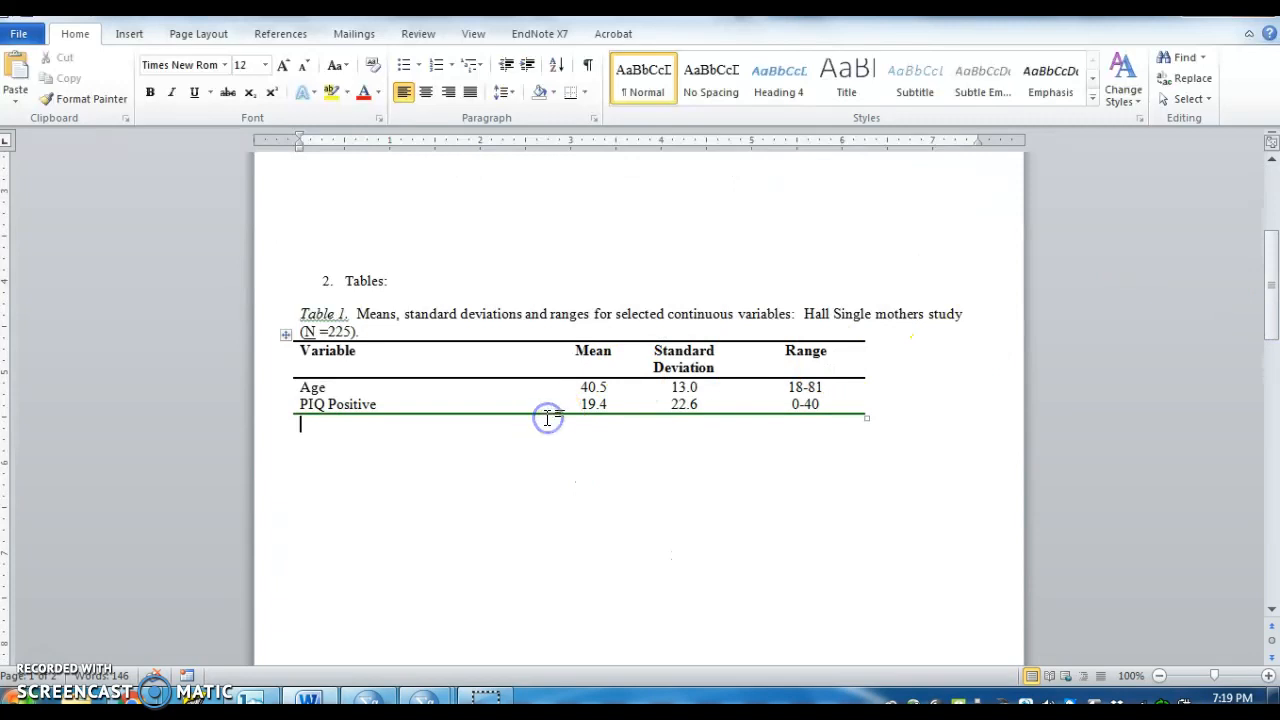
pyautogui.moveTo(517, 391); pyautogui.dragTo(803, 406)
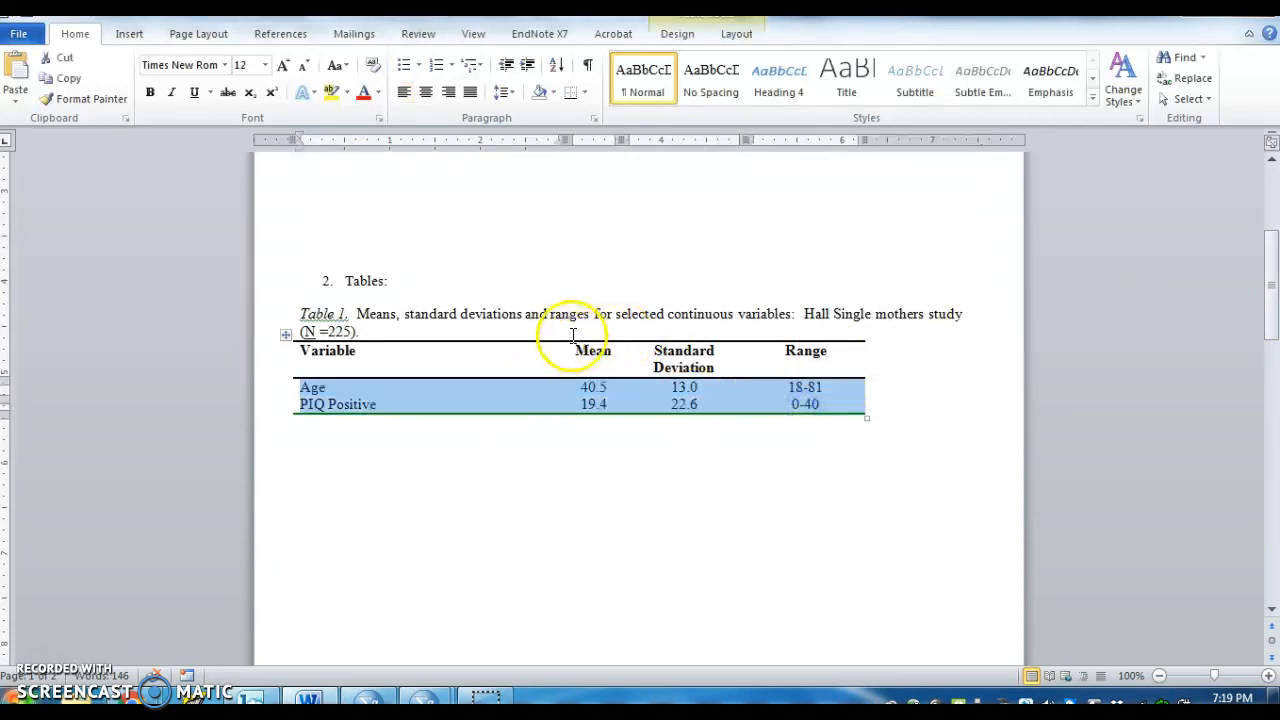
pyautogui.rightClick(566, 397)
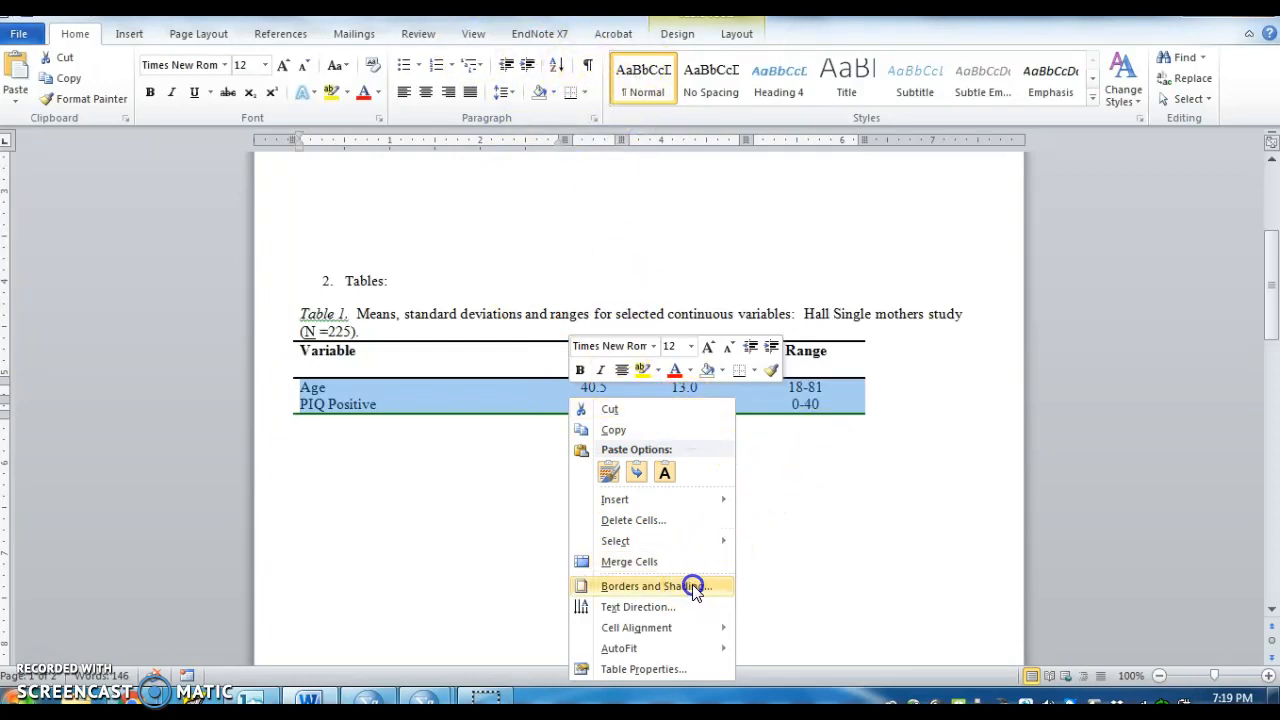
pyautogui.click(650, 586)
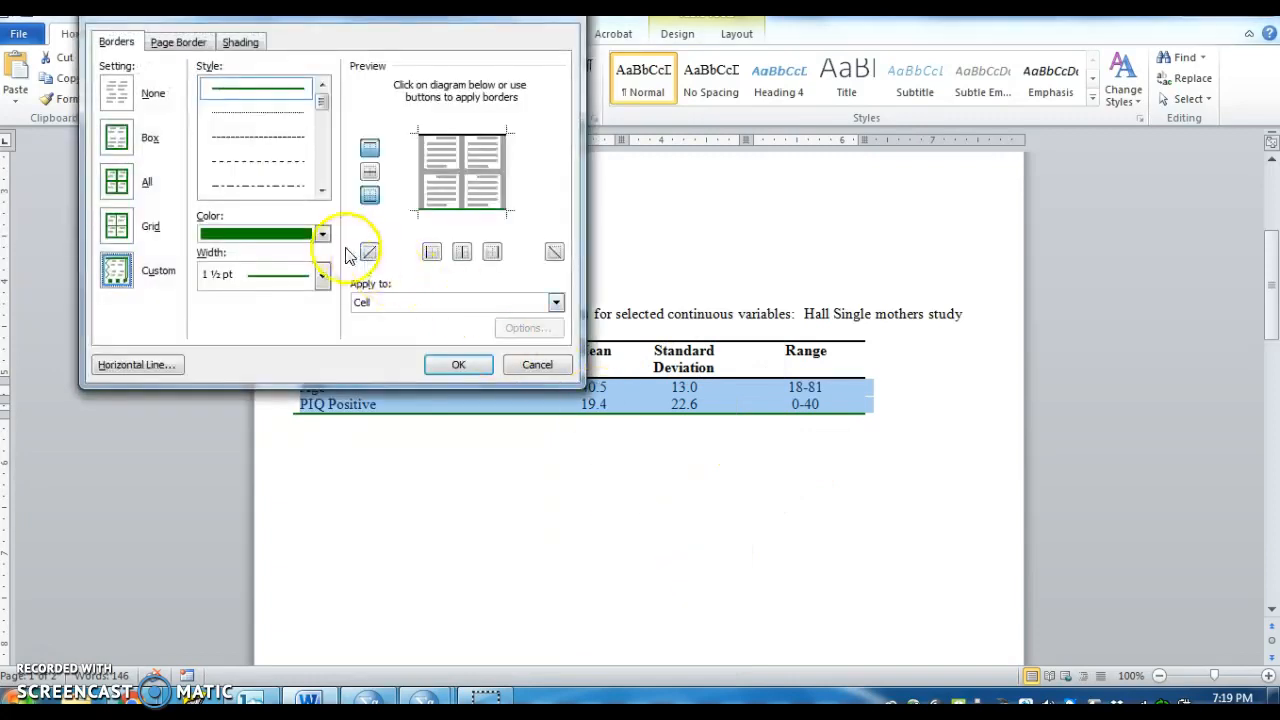
pyautogui.click(322, 234)
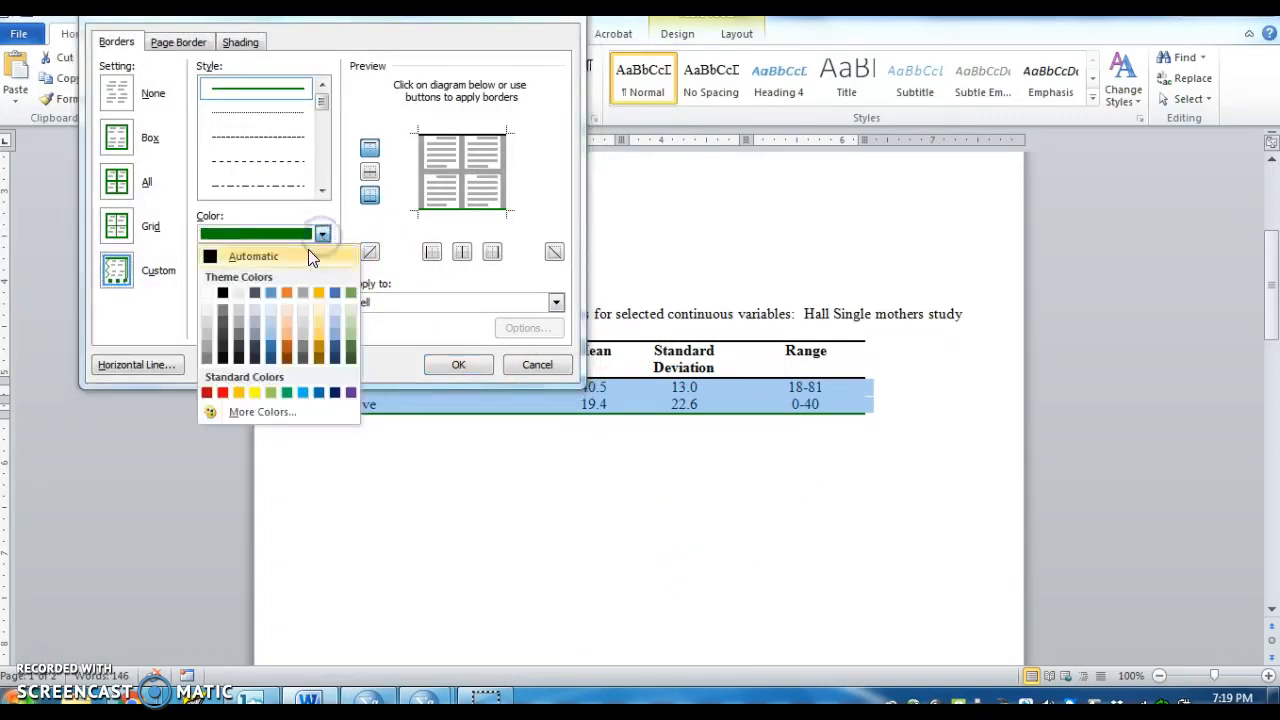
pyautogui.click(308, 256)
pyautogui.click(462, 368)
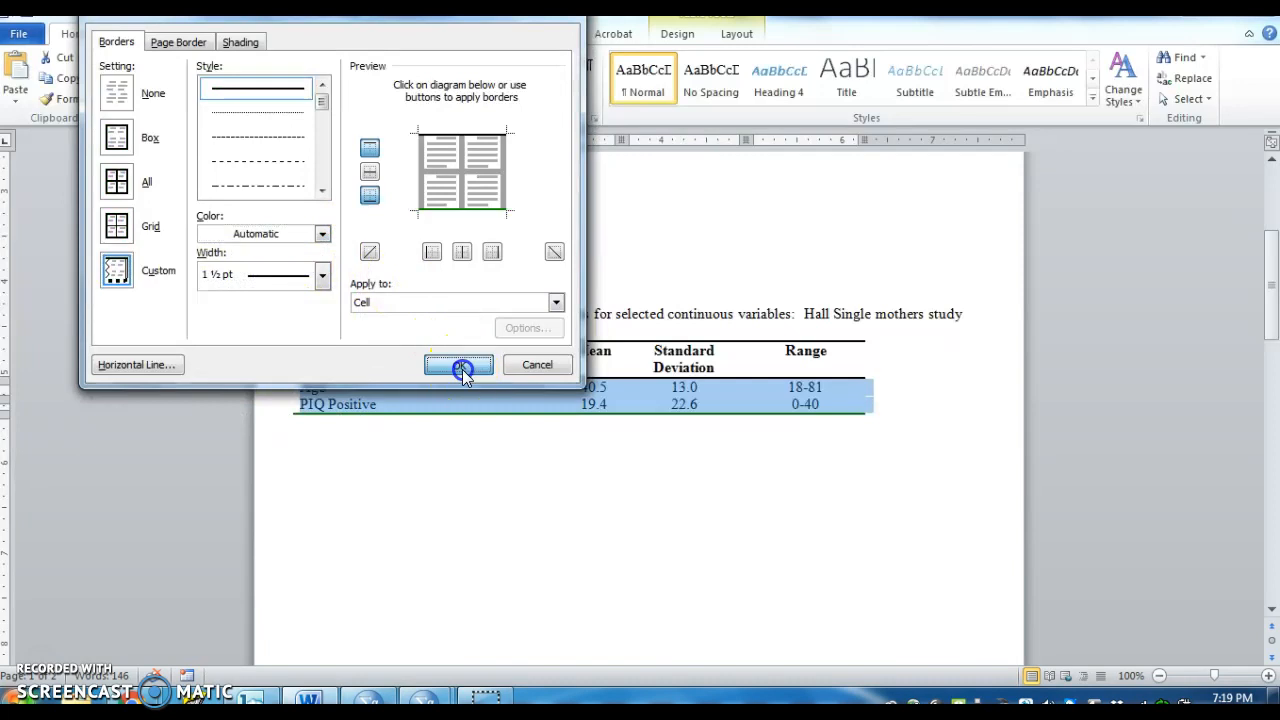
pyautogui.click(494, 514)
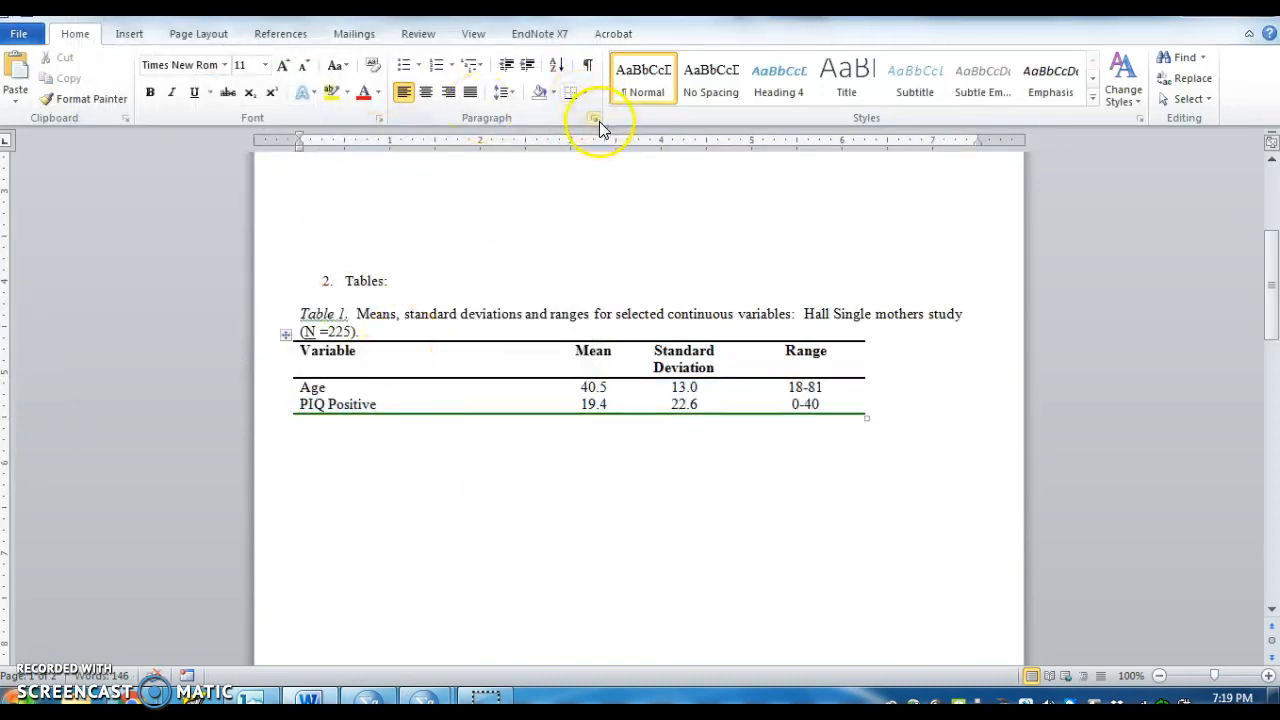
# - Try to change the border color to Automatic for the whole of Table 1
pyautogui.rightClick(573, 380)
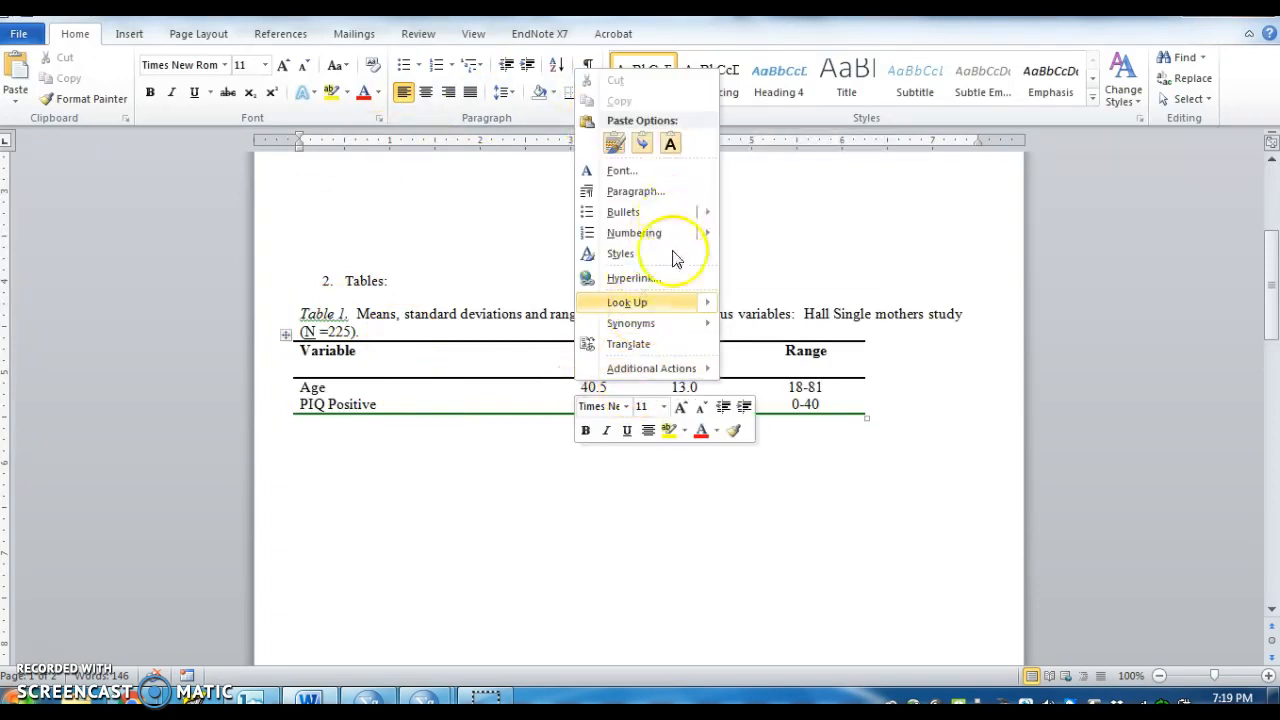
pyautogui.click(806, 362)
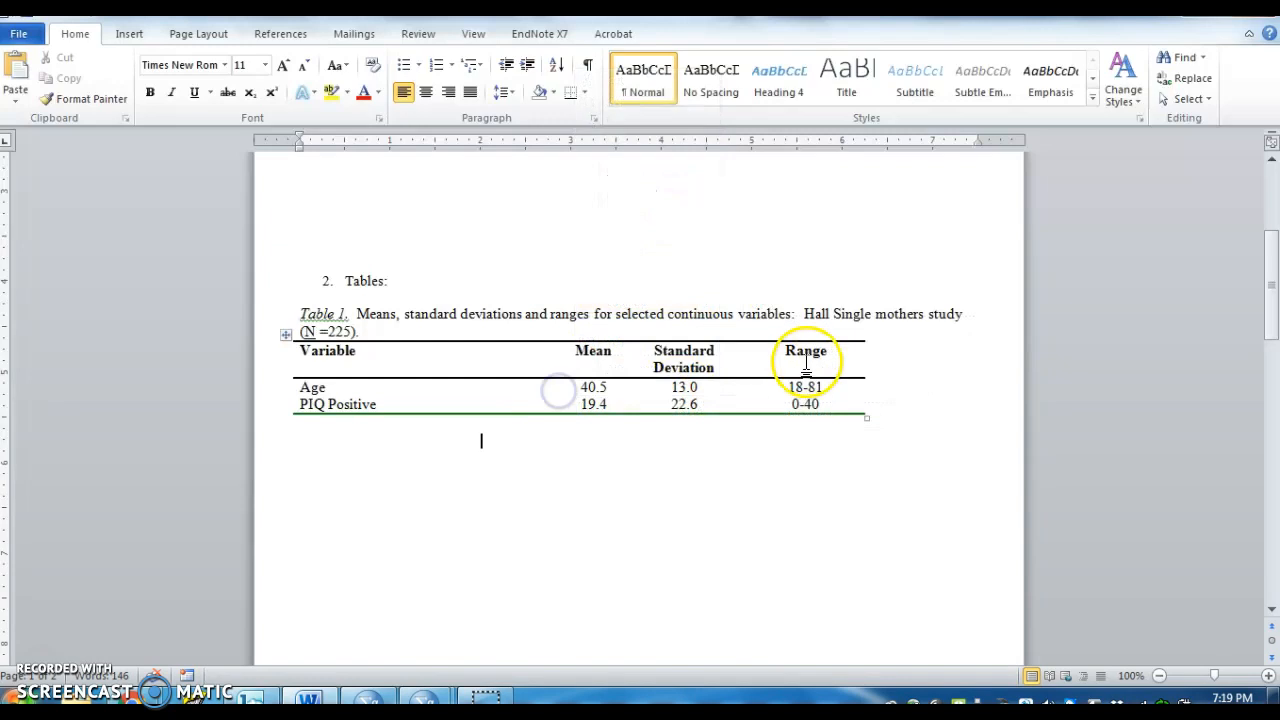
pyautogui.rightClick(790, 387)
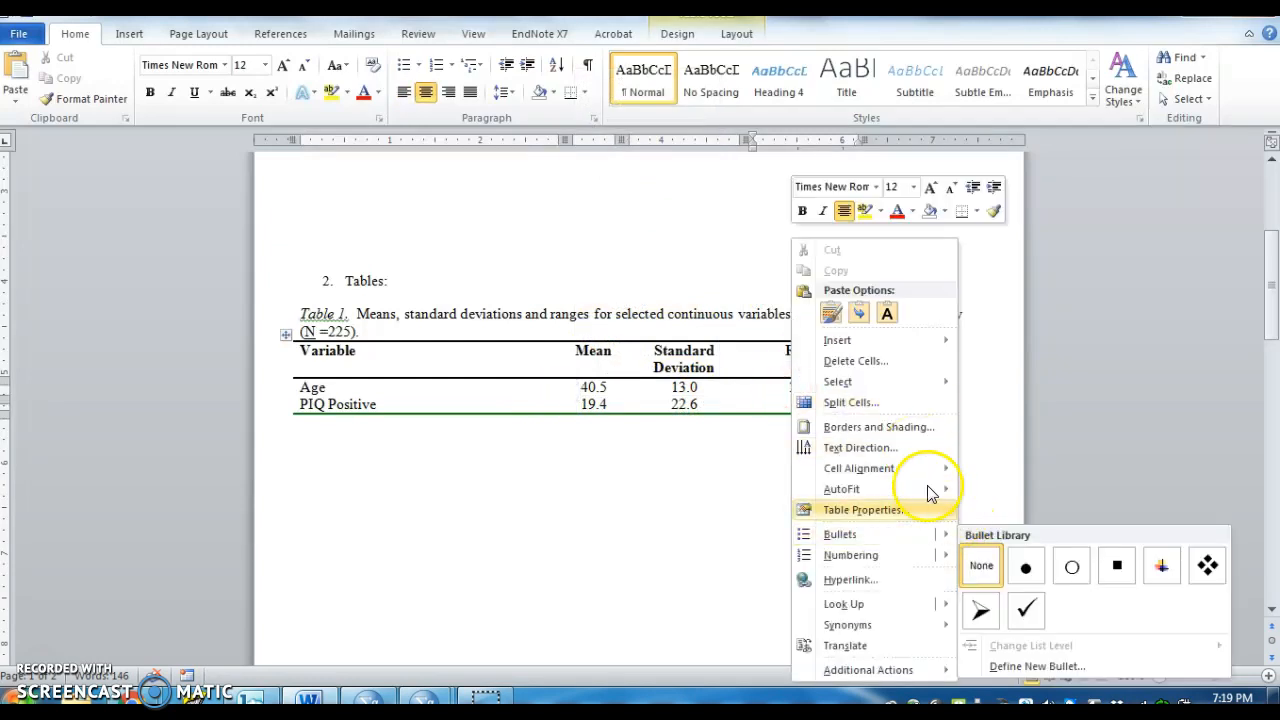
pyautogui.click(905, 428)
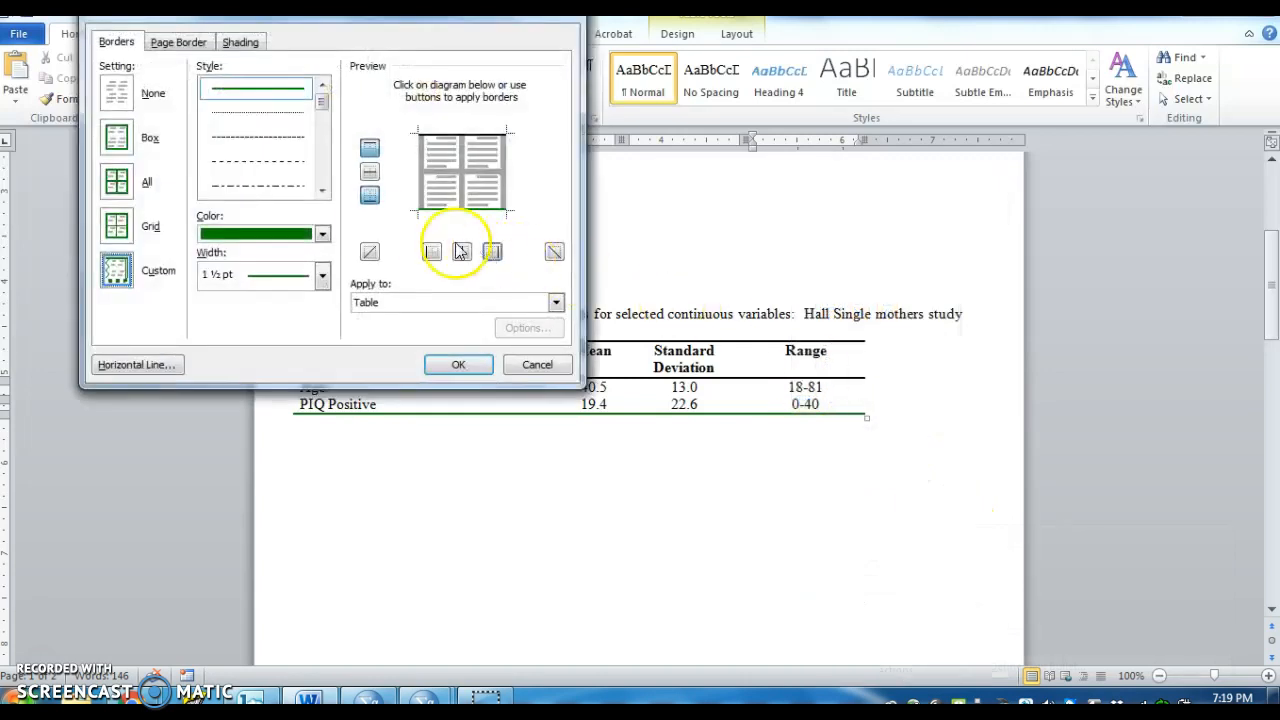
pyautogui.click(322, 234)
pyautogui.click(288, 258)
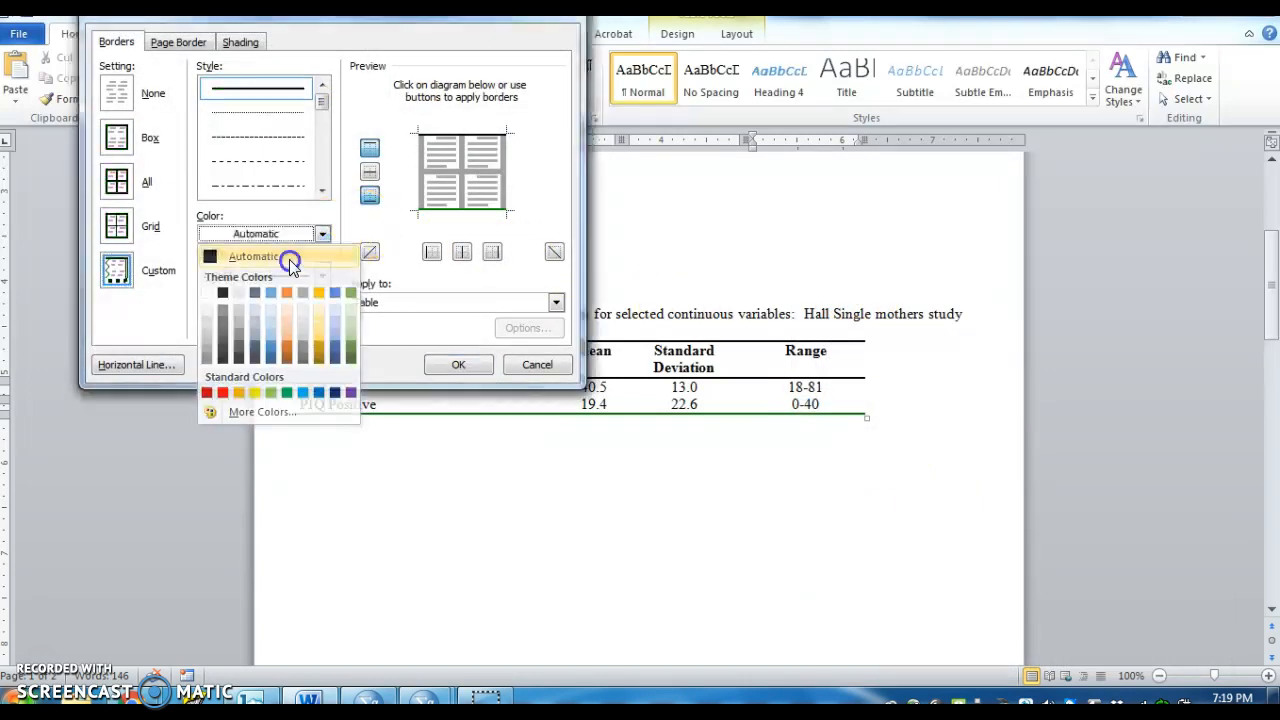
pyautogui.click(458, 364)
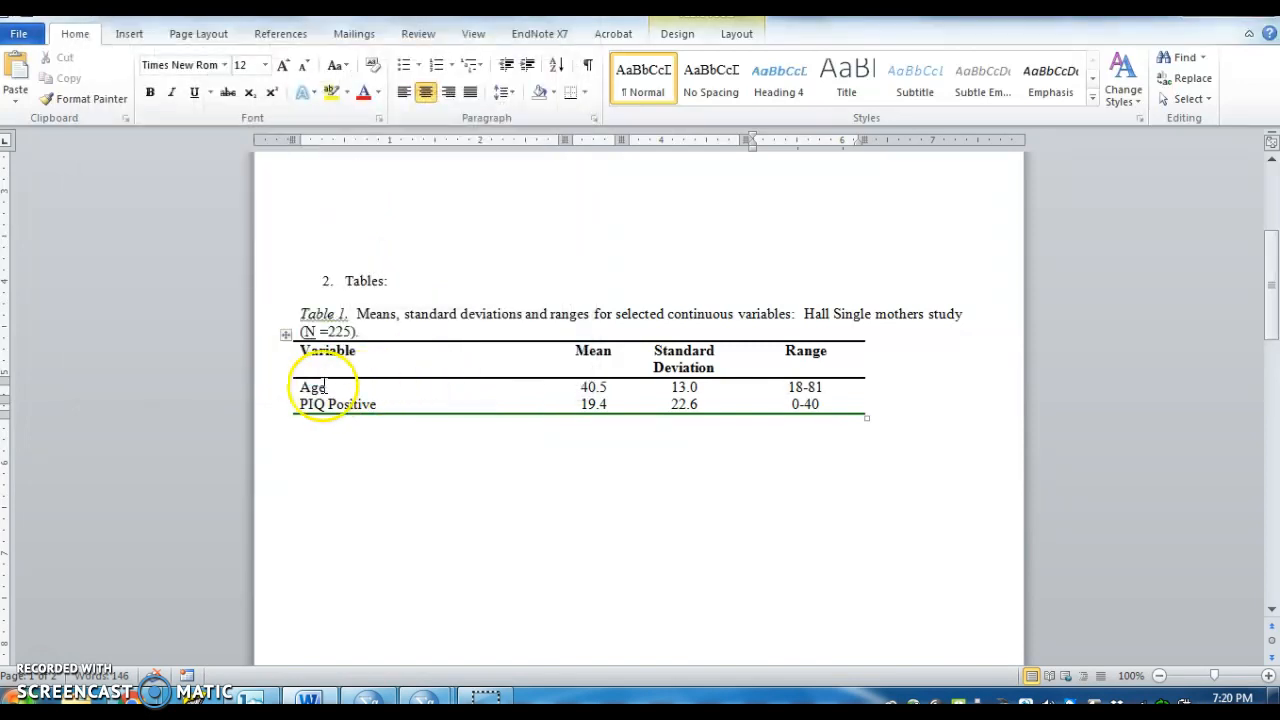
# - Apply an Automatic color to the bottom border of the Age and PIQ Positive rows in Table 1
pyautogui.moveTo(300, 389); pyautogui.dragTo(816, 401)
pyautogui.rightClick(816, 401)
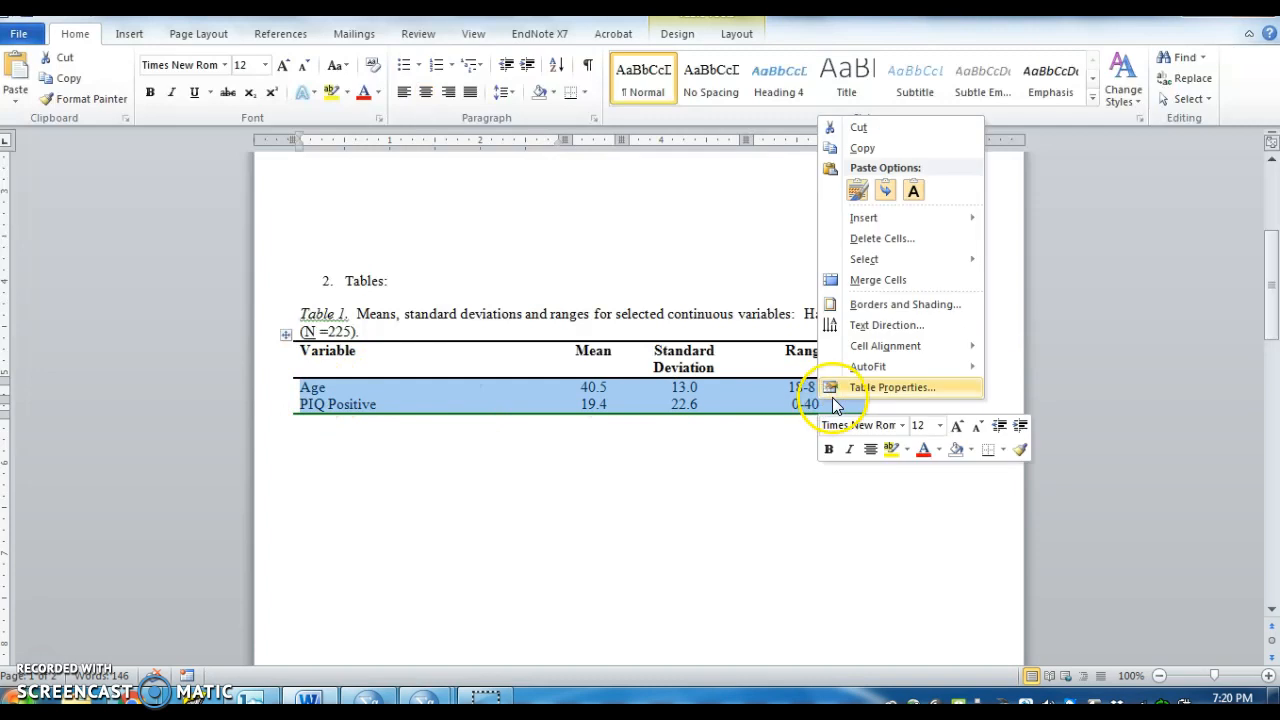
pyautogui.click(889, 303)
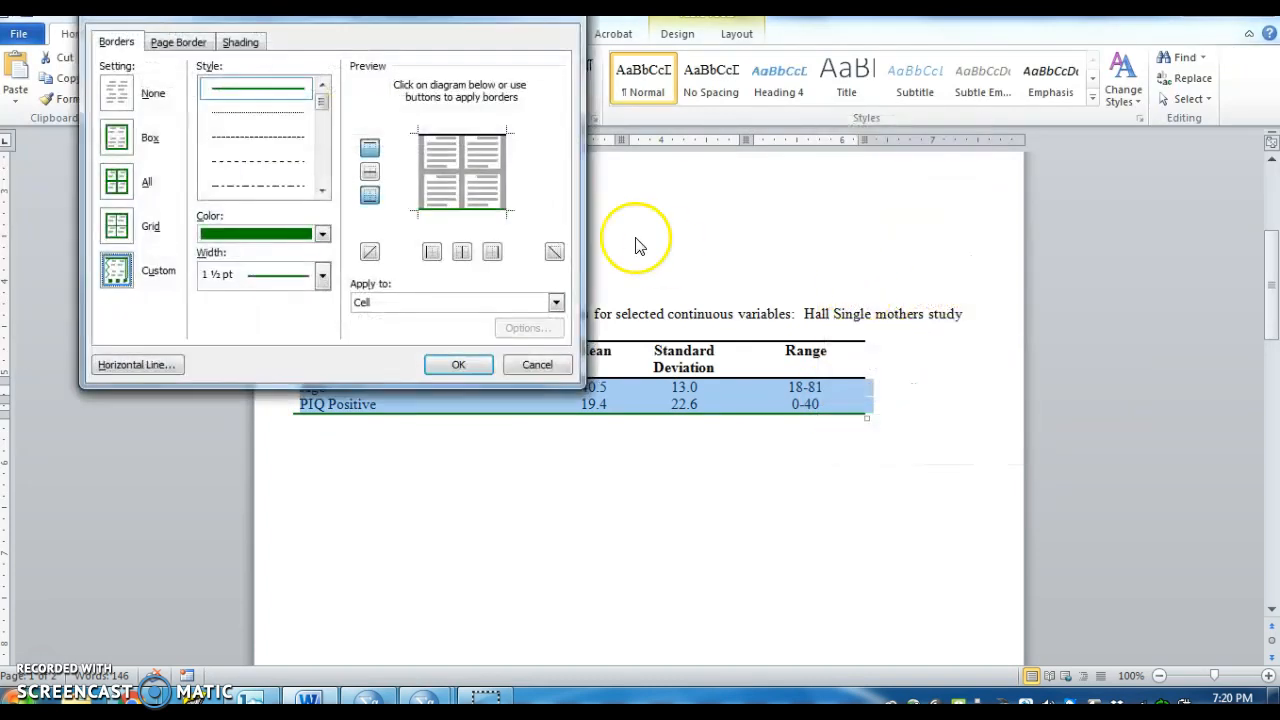
pyautogui.click(322, 233)
pyautogui.click(308, 257)
pyautogui.click(441, 211)
pyautogui.click(458, 365)
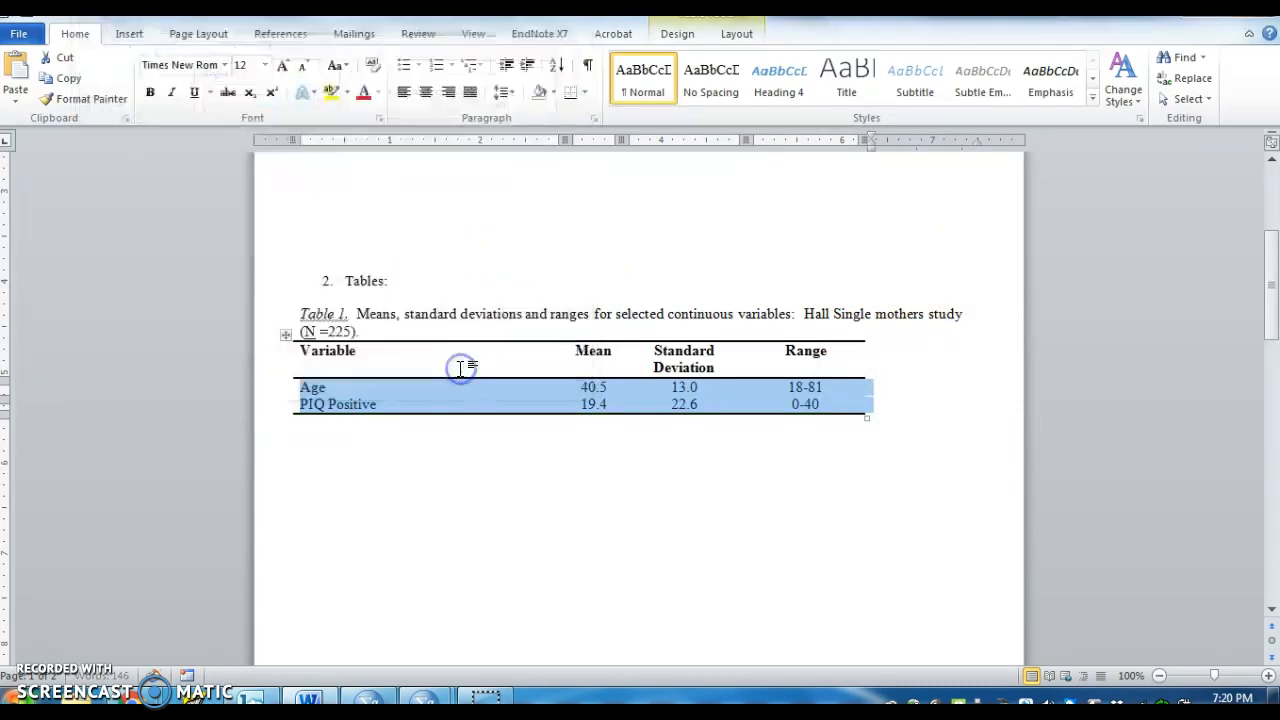
pyautogui.click(560, 581)
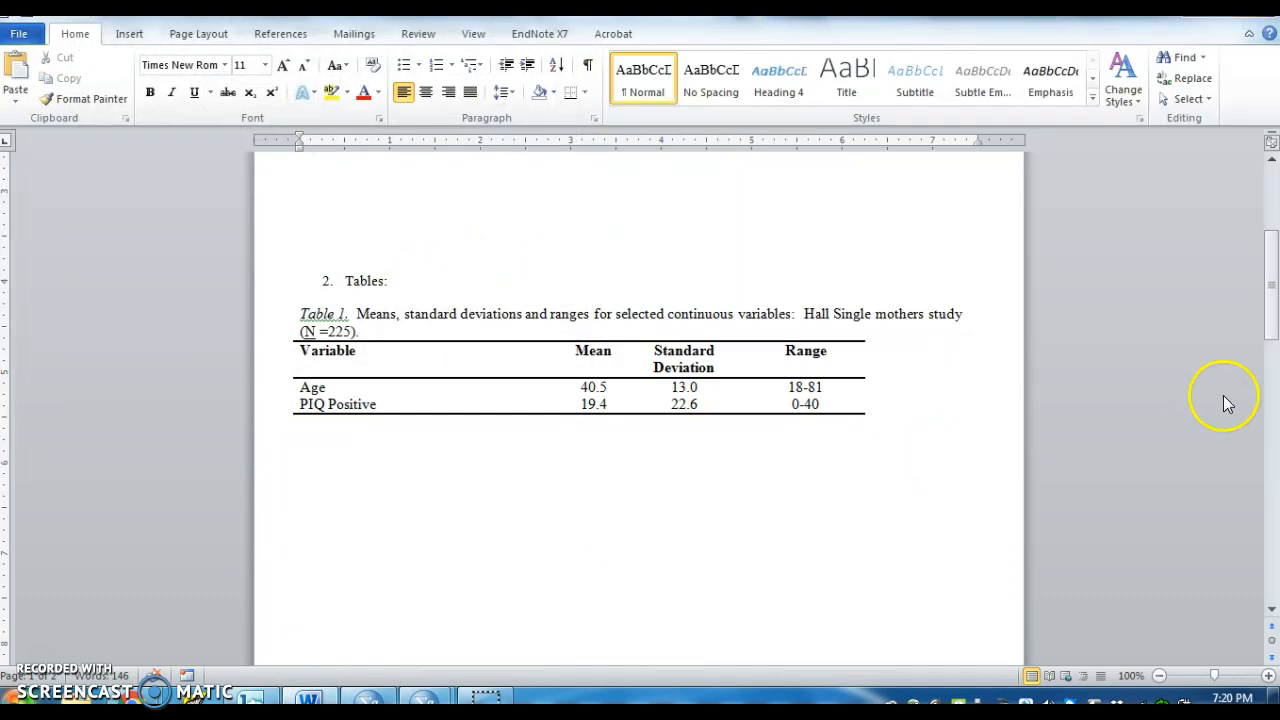
# - Add the variable label "SHS Exposure" on a new line below PIQ Positive in Table 1
pyautogui.moveTo(1273, 271); pyautogui.dragTo(1273, 287)
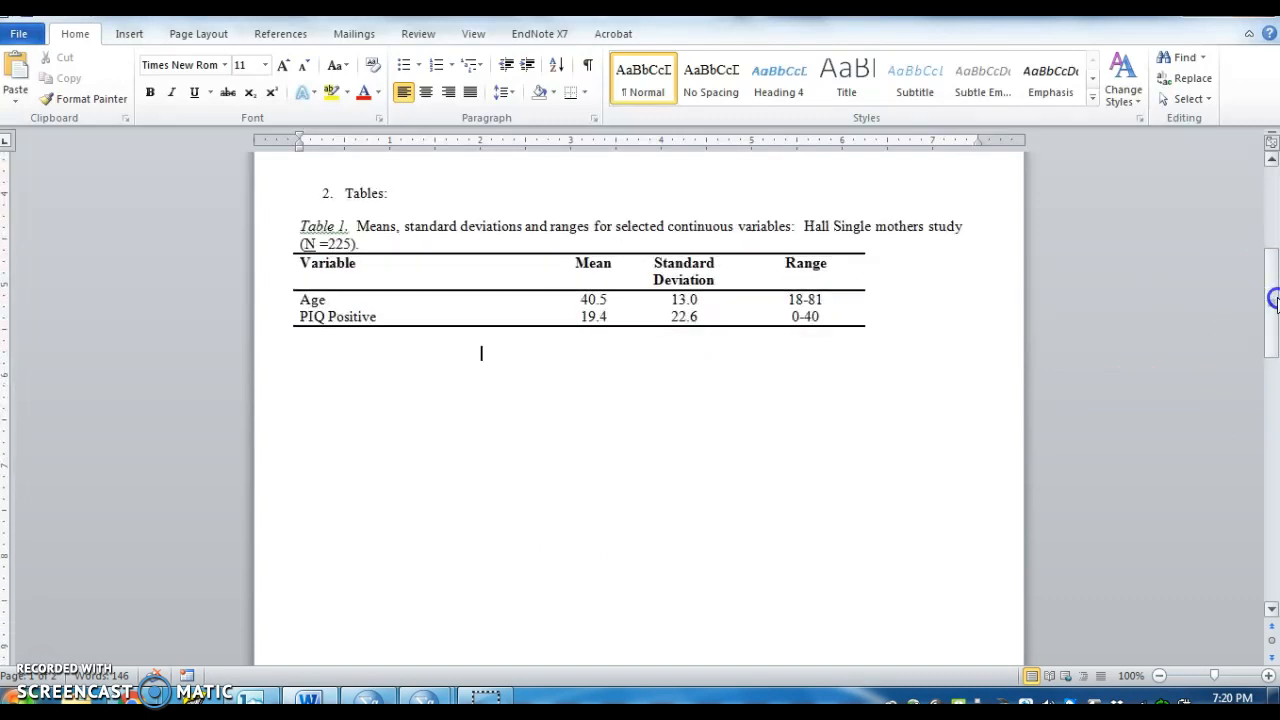
pyautogui.click(446, 314)
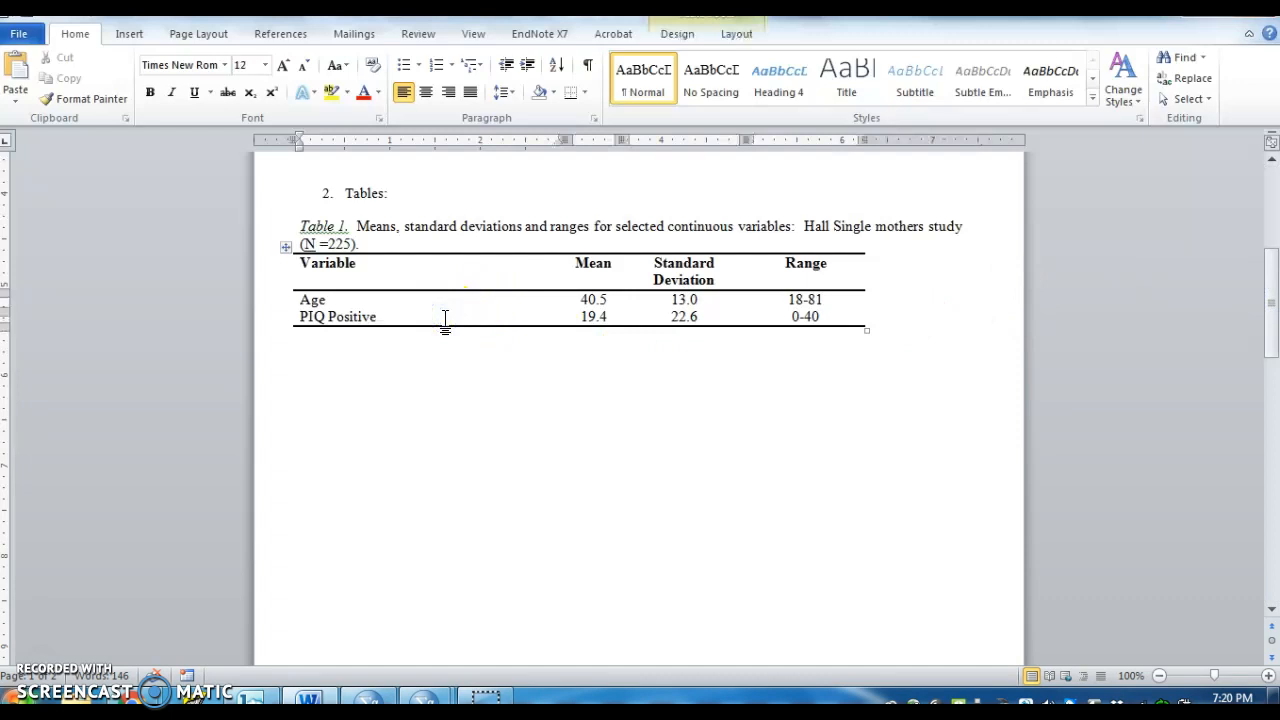
pyautogui.press('Return')
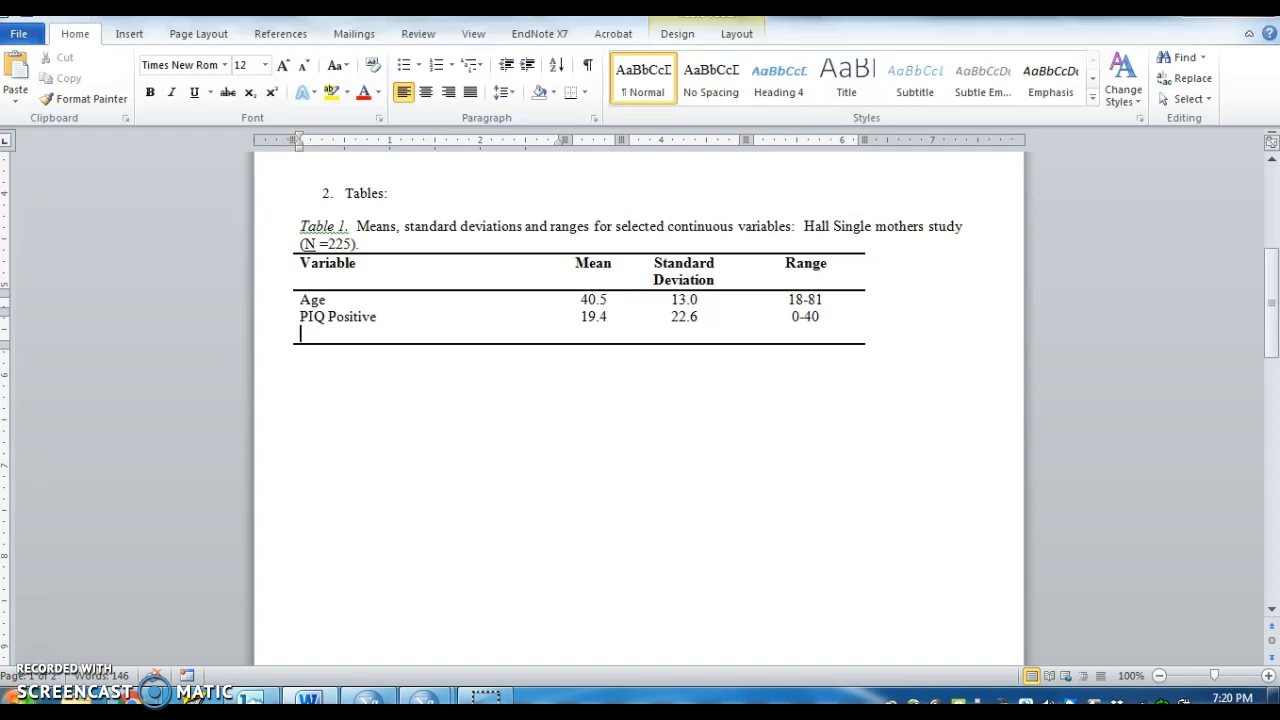
pyautogui.write('SHS _expo')
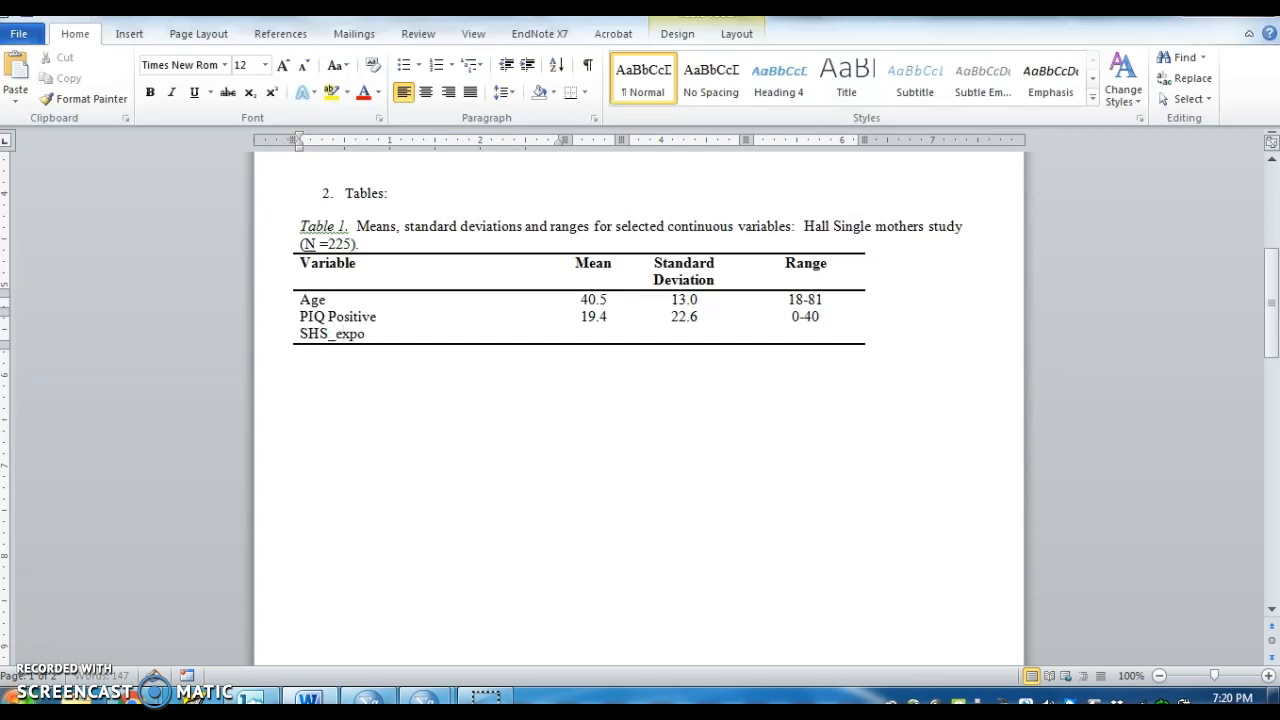
pyautogui.press('BackSpace')
pyautogui.write('E')
pyautogui.press('BackSpace')
pyautogui.press('BackSpace')
pyautogui.press('BackSpace')
pyautogui.write('S Exposure')
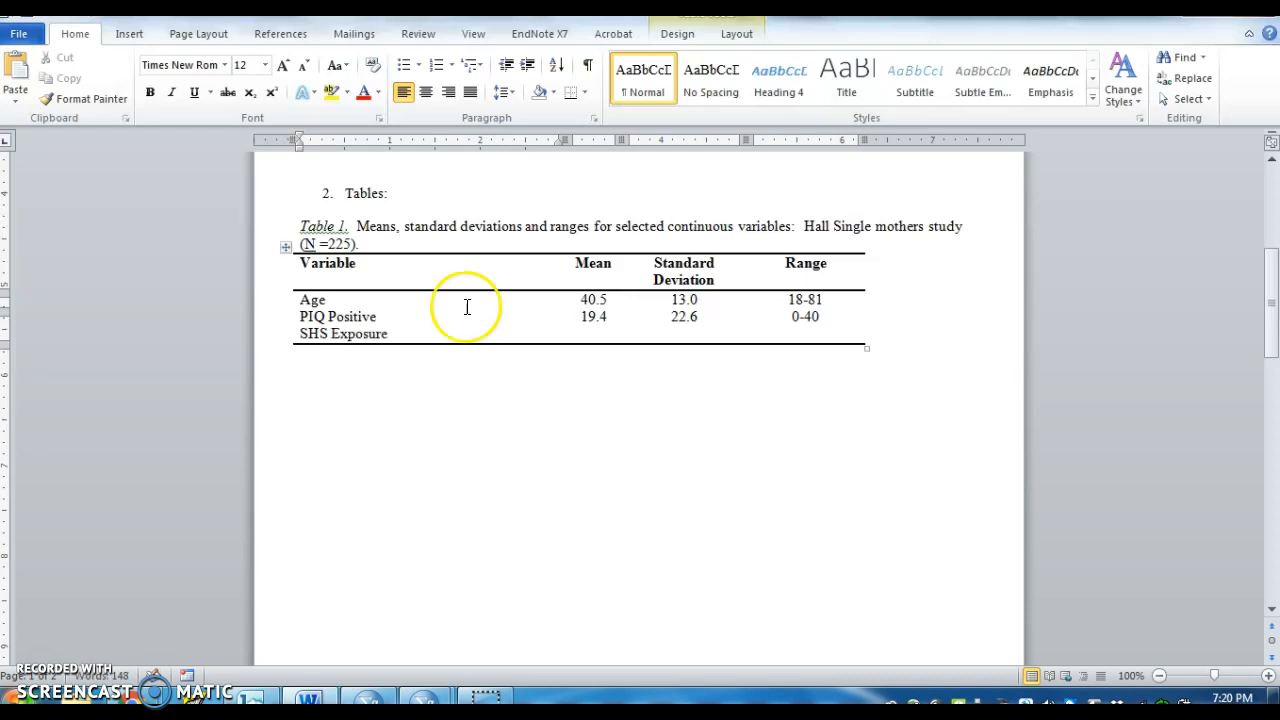
pyautogui.click(600, 332)
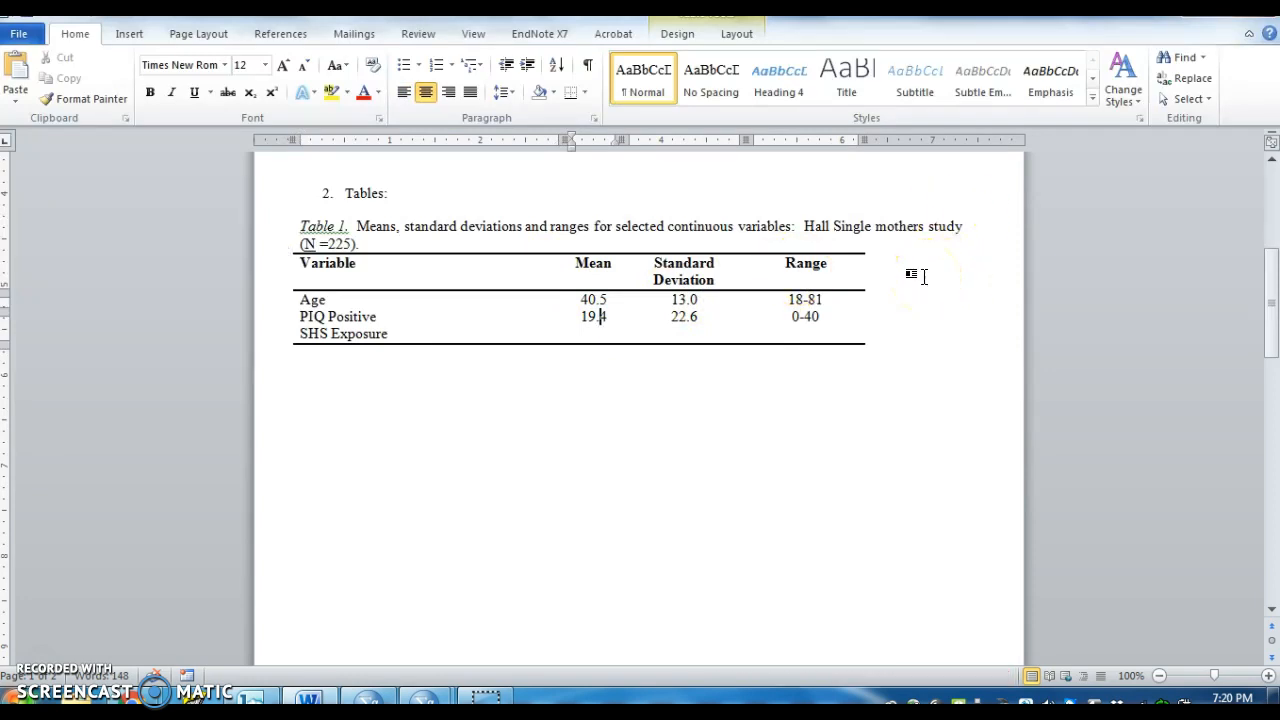
# - Examine the layout of Table 2, the frequency distributions for the selected categorical variables, from Income to High Depressive Symptoms
pyautogui.moveTo(1270, 276); pyautogui.dragTo(1274, 246)
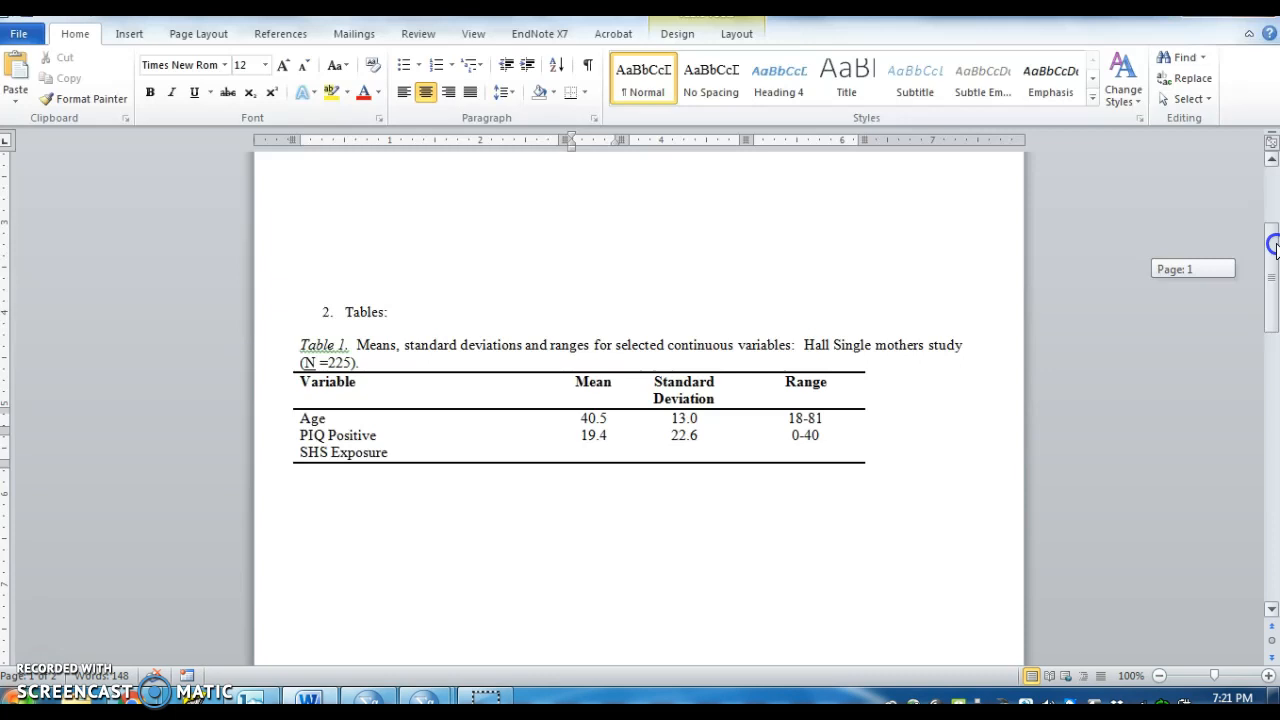
pyautogui.moveTo(1275, 248); pyautogui.dragTo(1275, 250)
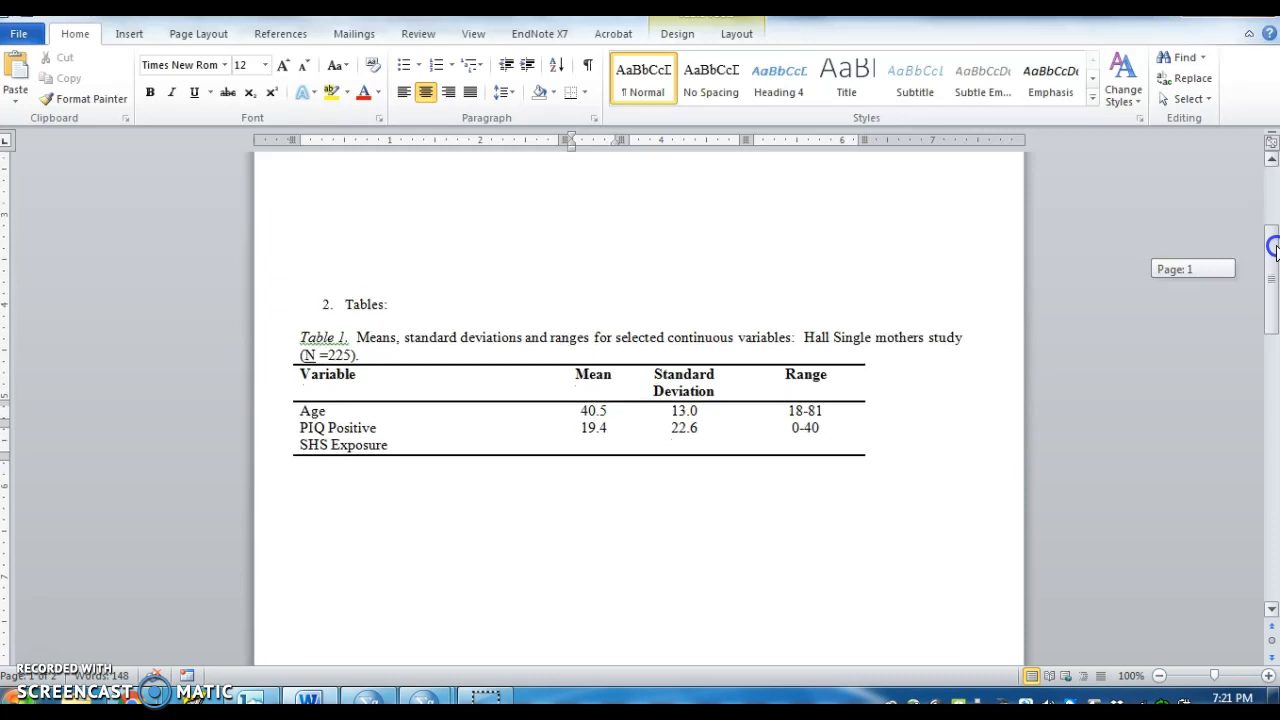
pyautogui.moveTo(1275, 249); pyautogui.dragTo(1275, 251)
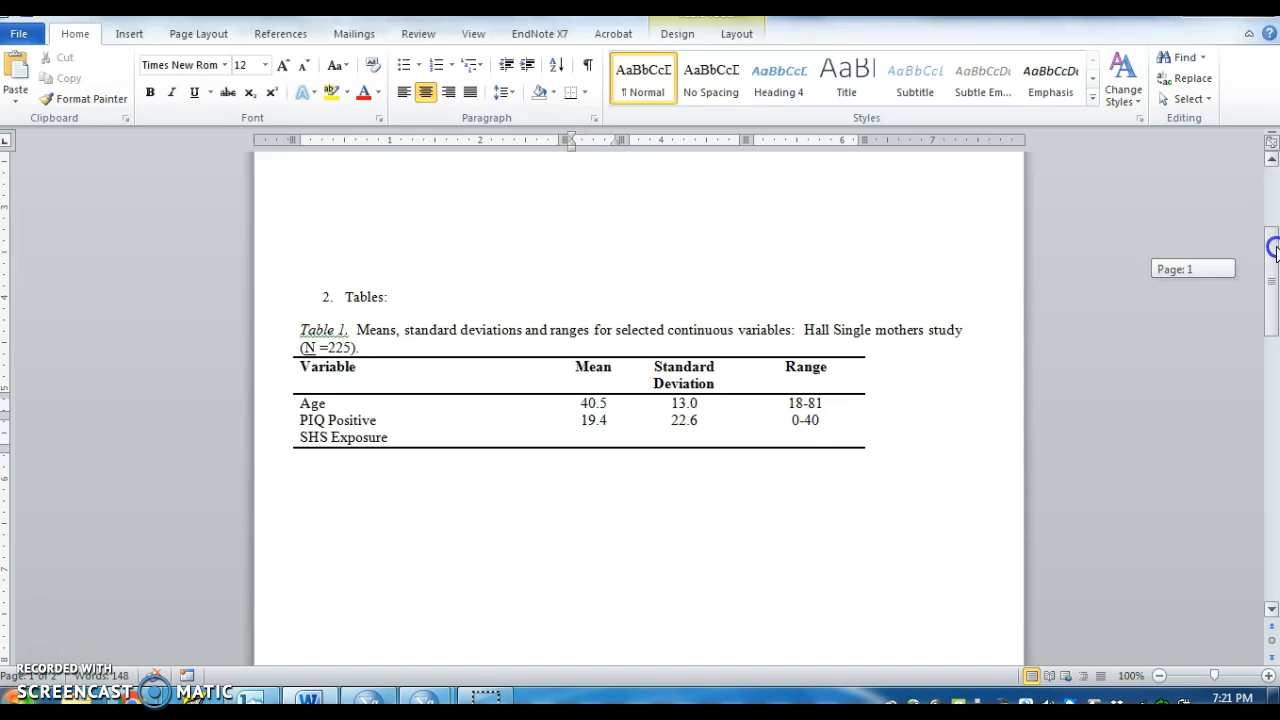
pyautogui.moveTo(1275, 250); pyautogui.dragTo(1266, 410)
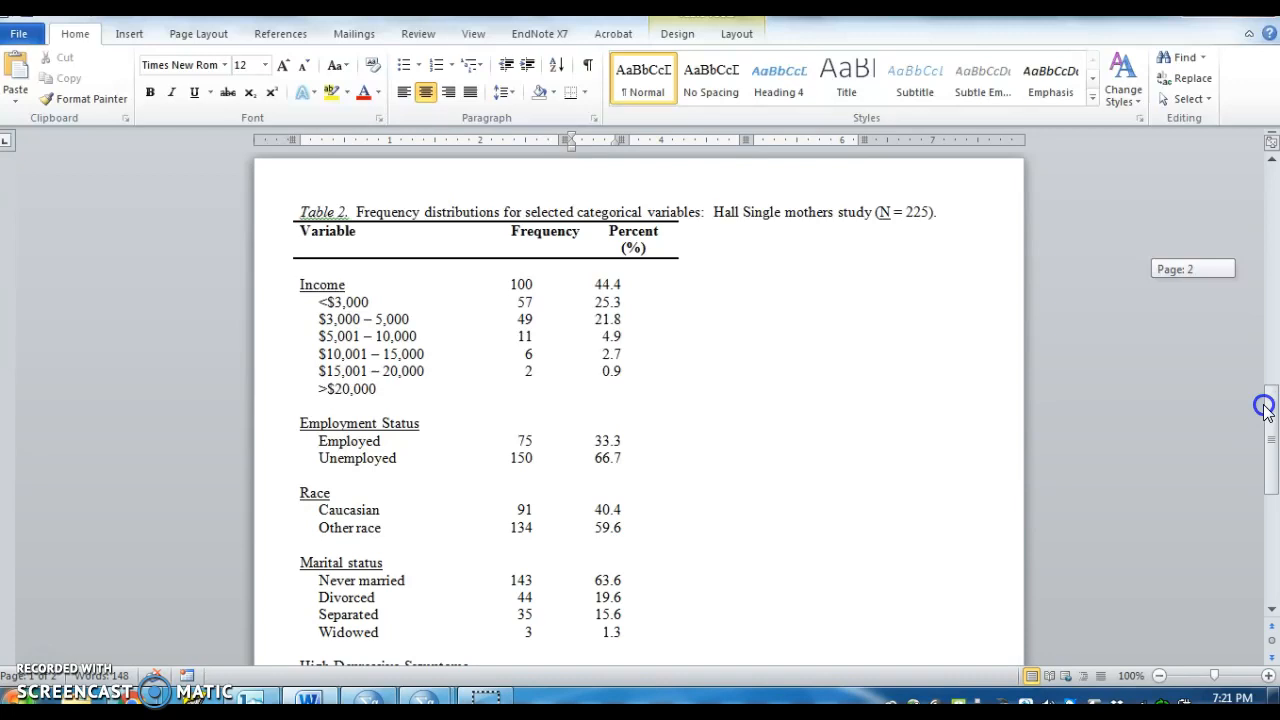
pyautogui.moveTo(1272, 406); pyautogui.dragTo(1270, 422)
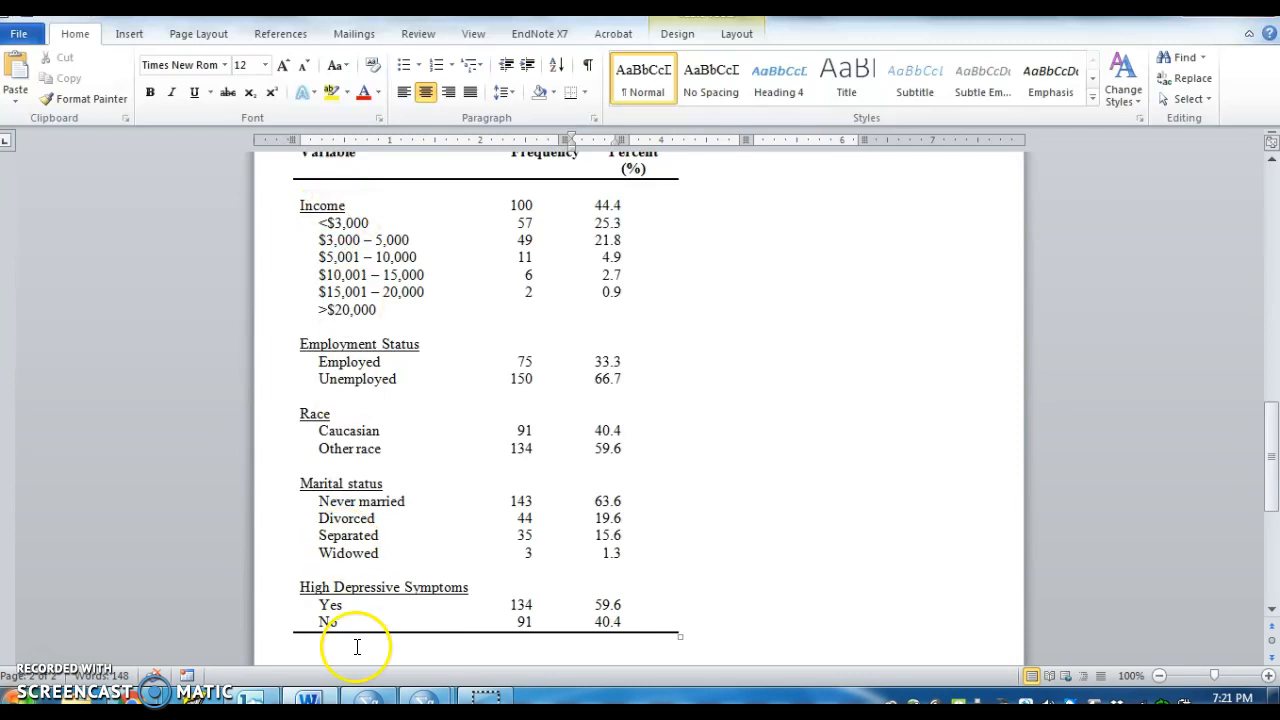
# - Switch to the SPSS dataset, open the Frequencies analysis and remove Age from the variables to analyze
pyautogui.click(375, 545)
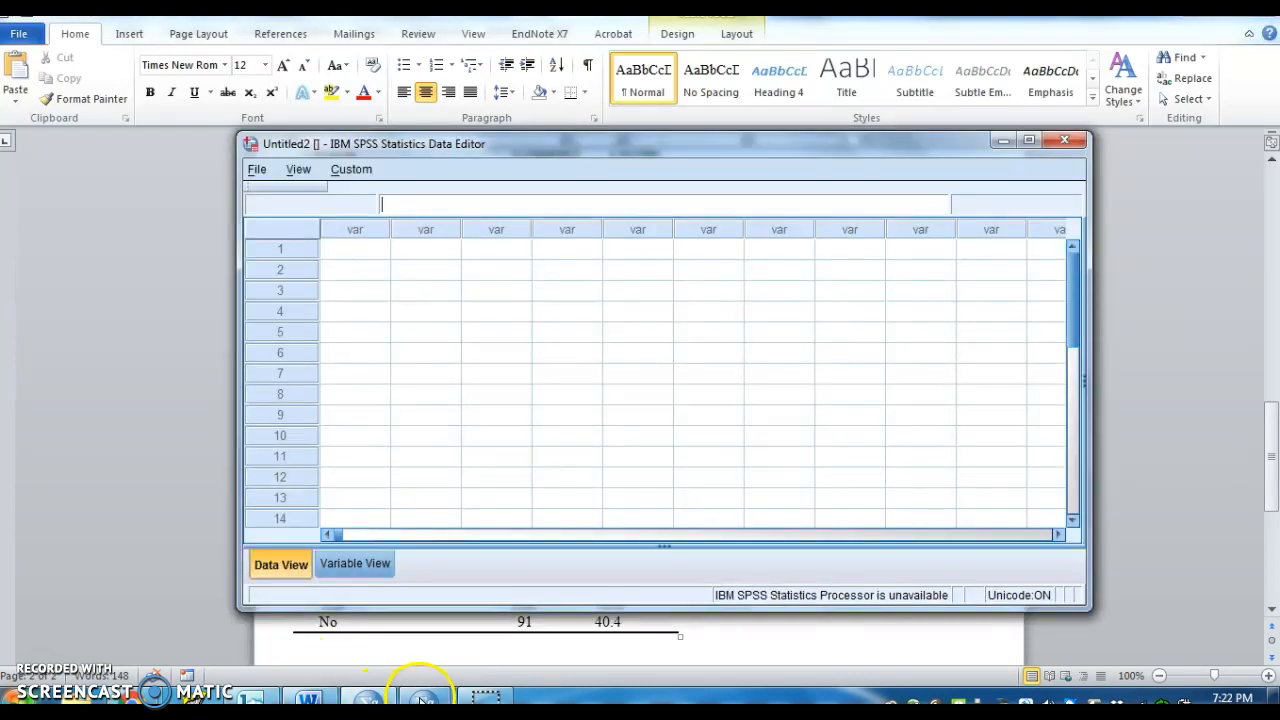
pyautogui.moveTo(420, 698)
pyautogui.click(476, 600)
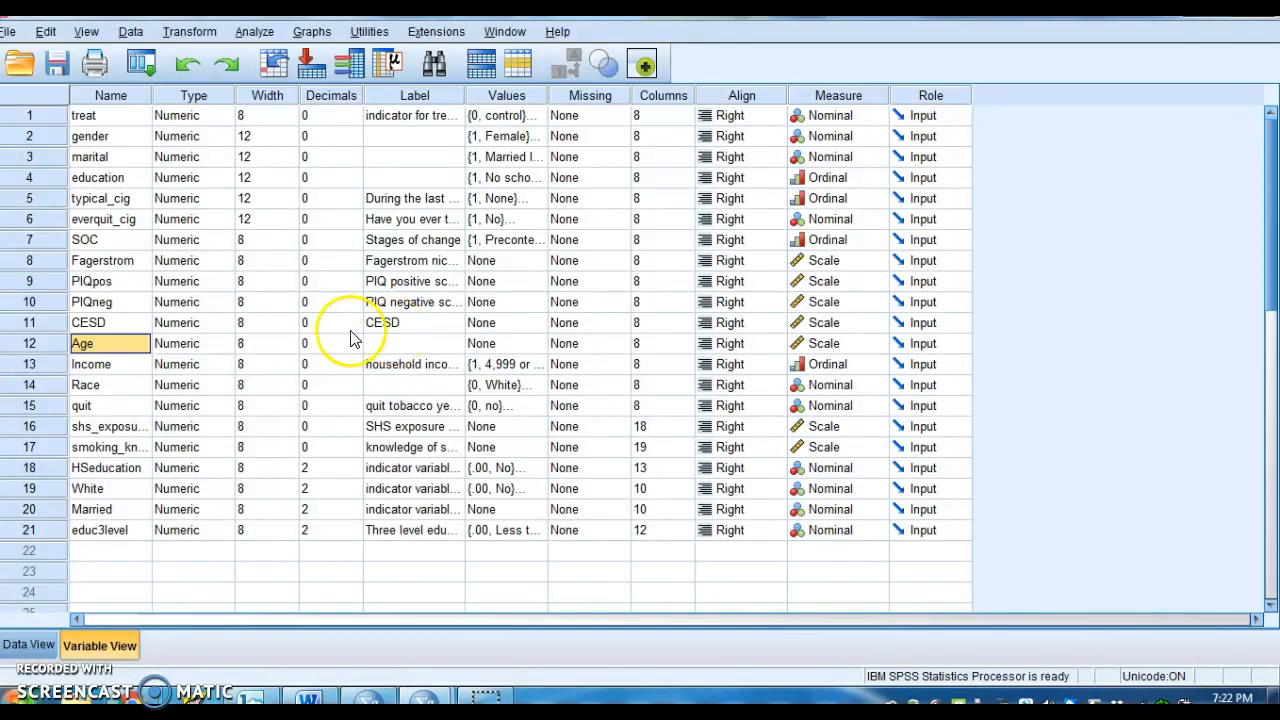
pyautogui.click(262, 33)
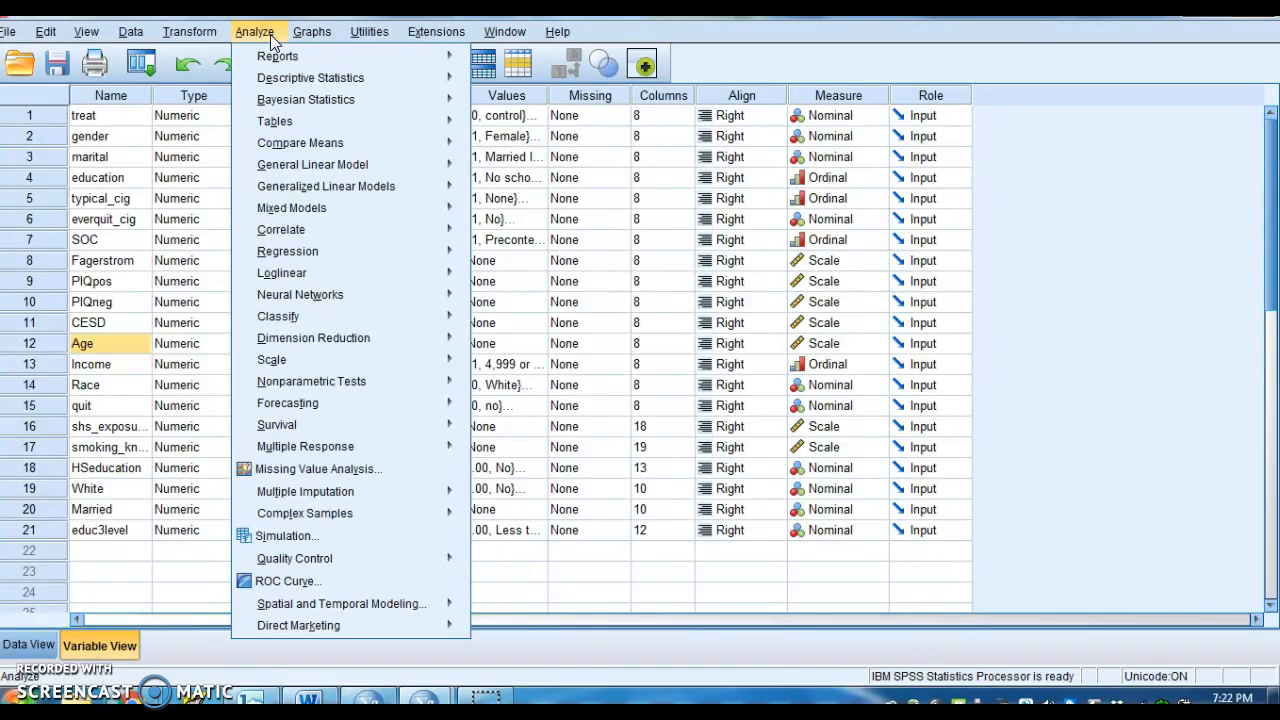
pyautogui.moveTo(310, 78)
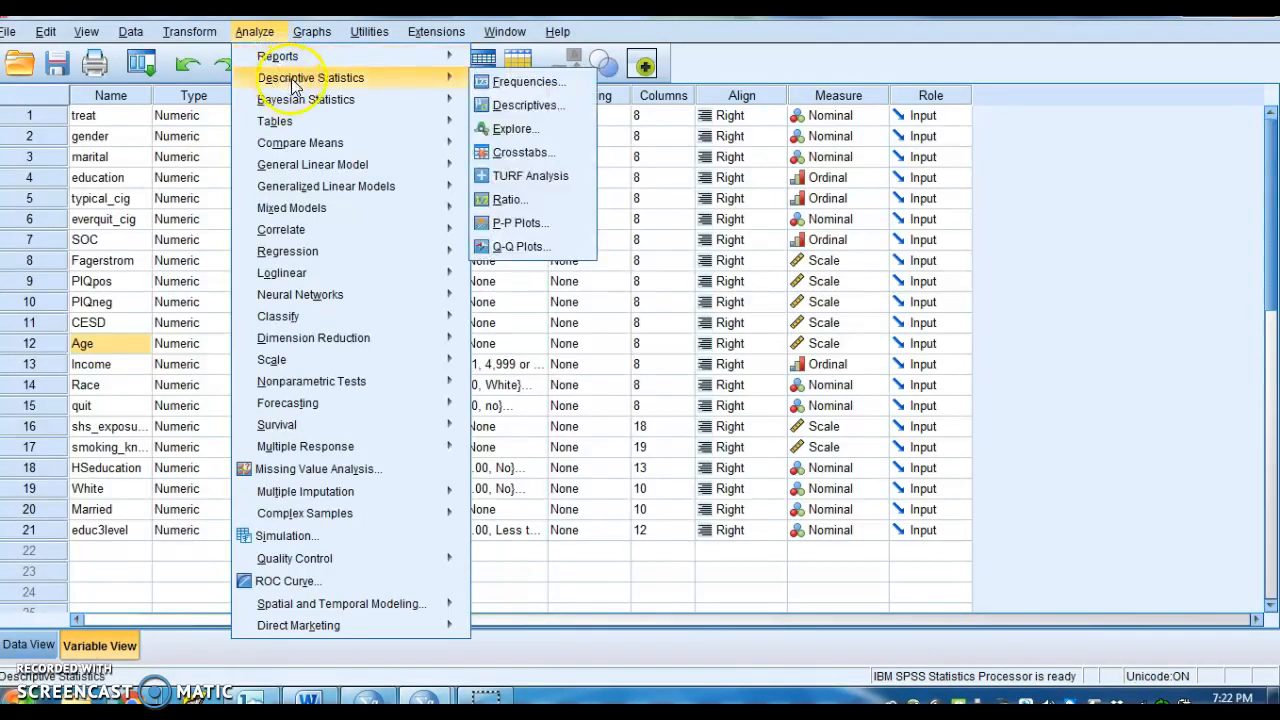
pyautogui.click(483, 80)
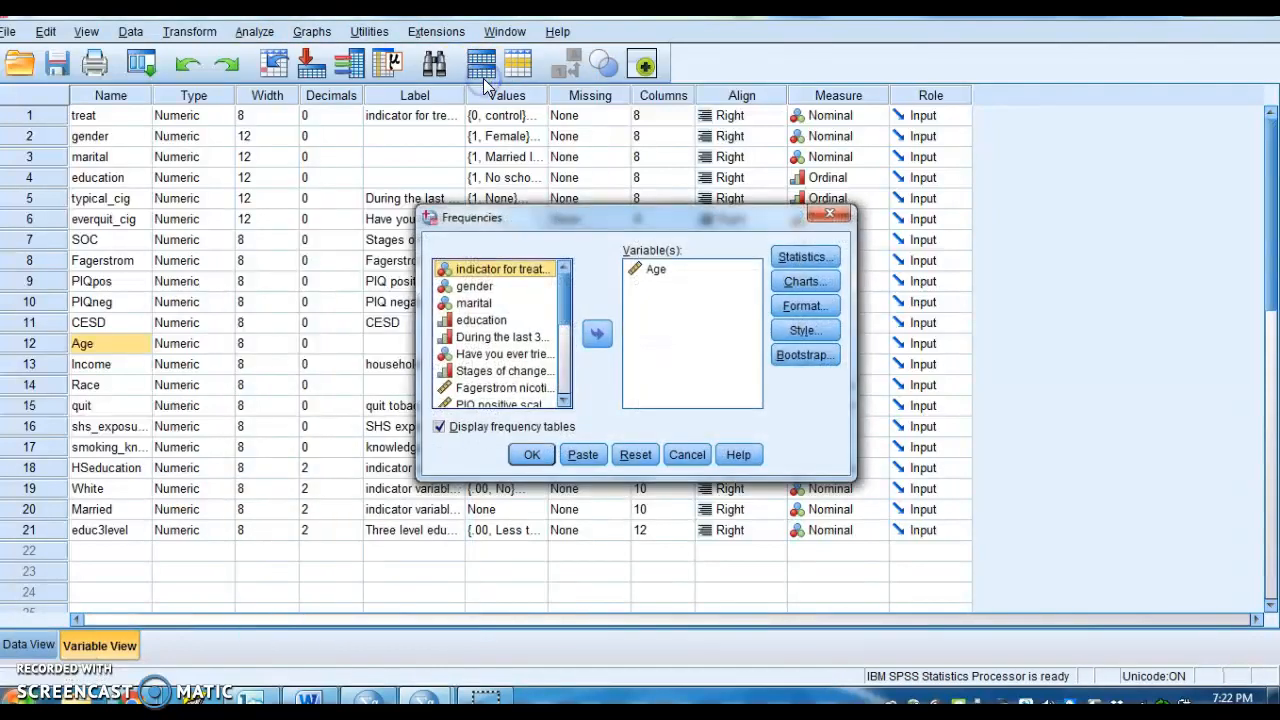
pyautogui.click(645, 270)
pyautogui.click(598, 336)
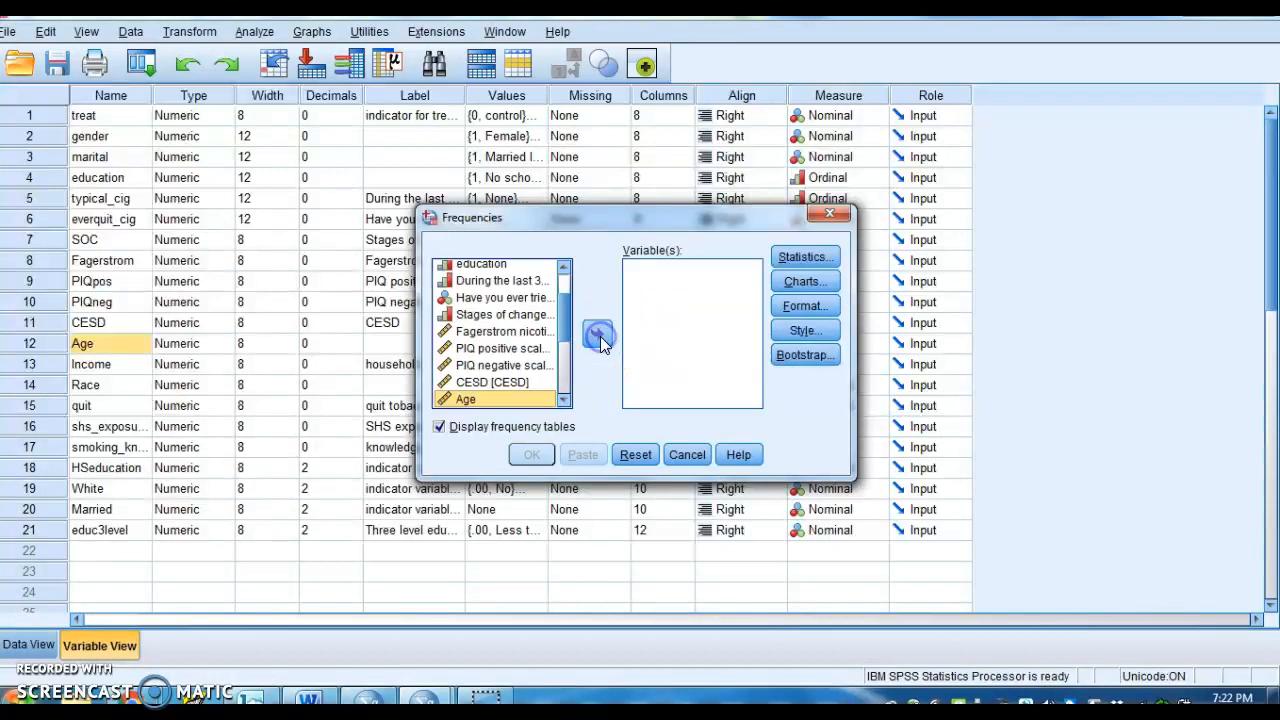
# - Add household income as the analysis variable and run Frequencies with frequency tables displayed
pyautogui.moveTo(572, 318); pyautogui.dragTo(571, 282)
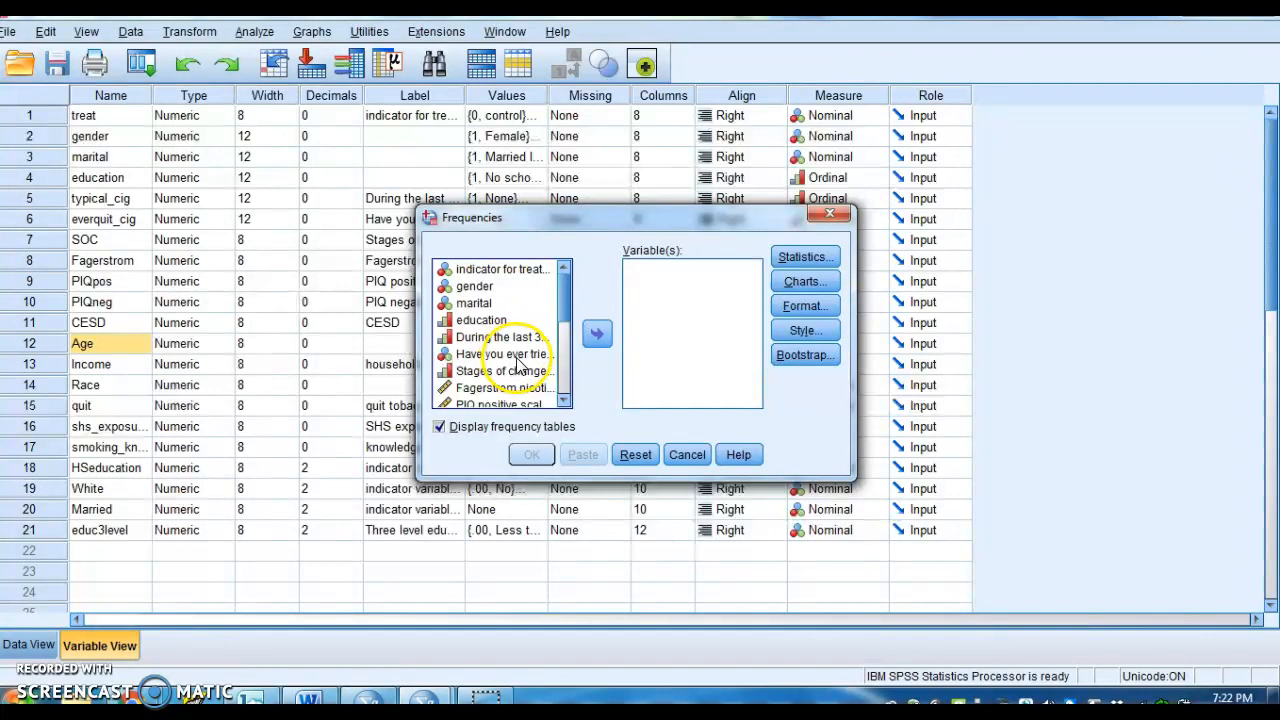
pyautogui.click(565, 401)
pyautogui.click(565, 401)
pyautogui.click(565, 401)
pyautogui.click(565, 401)
pyautogui.click(565, 401)
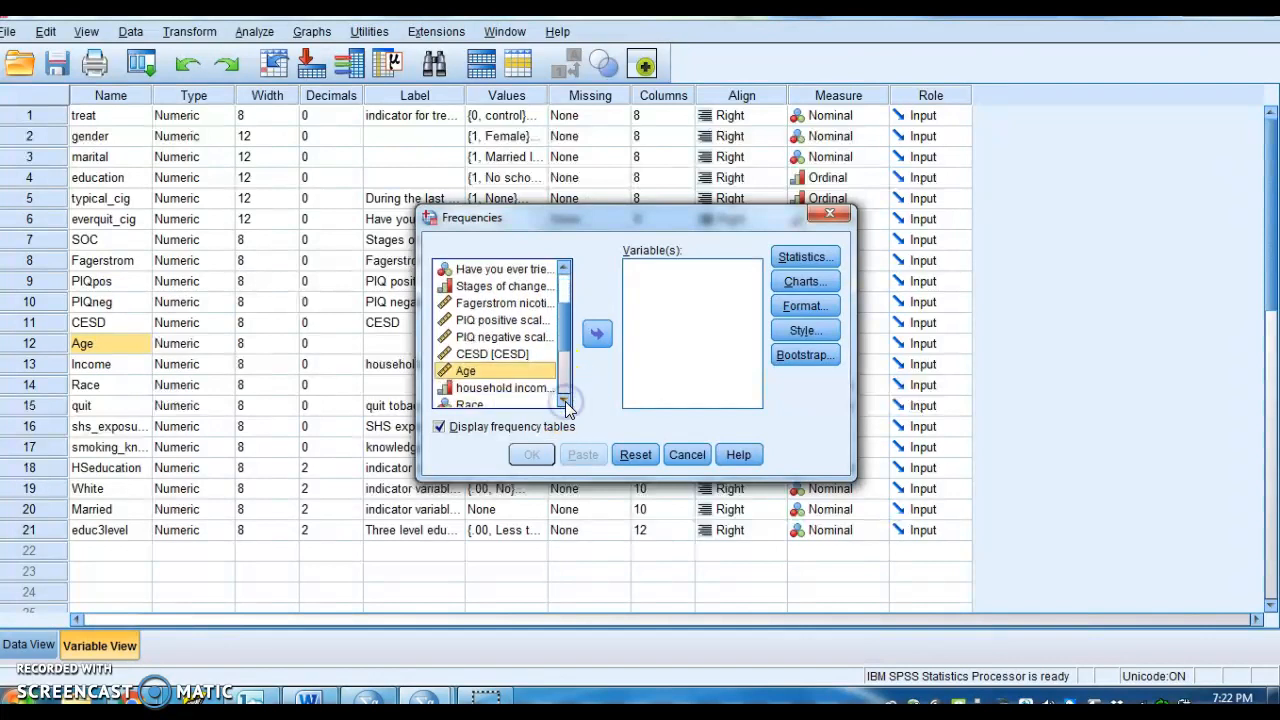
pyautogui.click(500, 387)
pyautogui.click(596, 335)
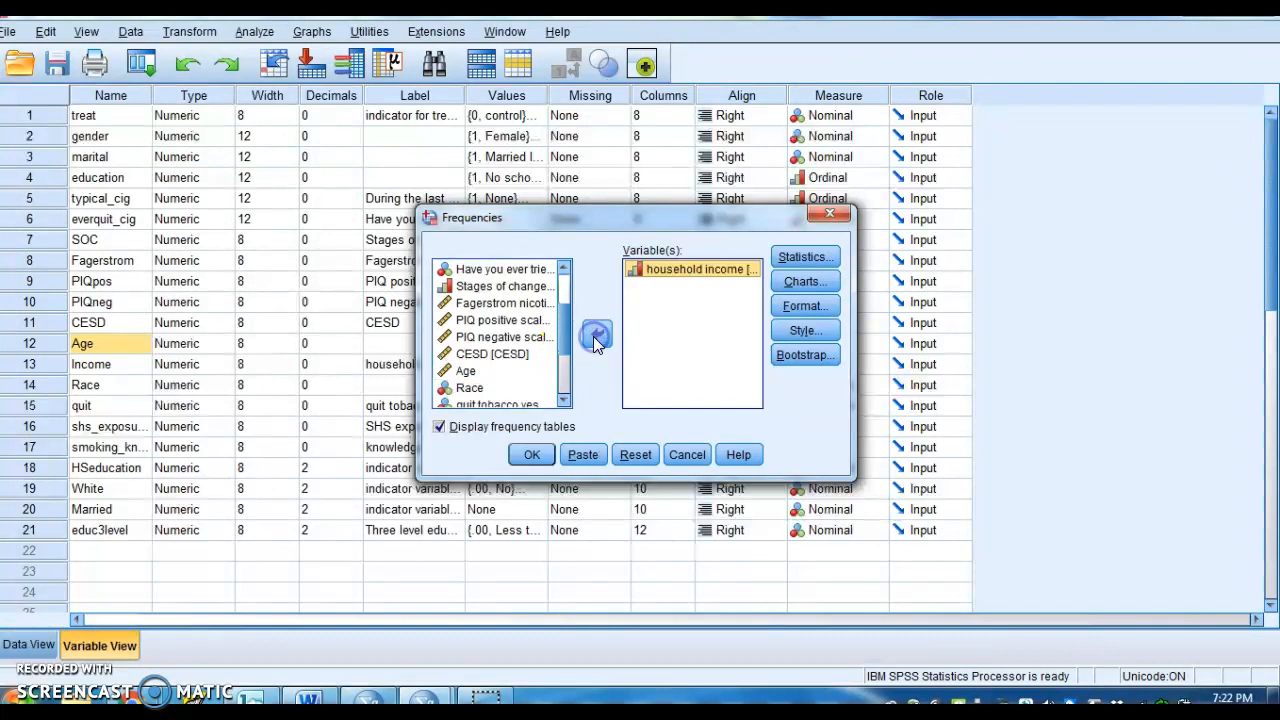
pyautogui.click(533, 454)
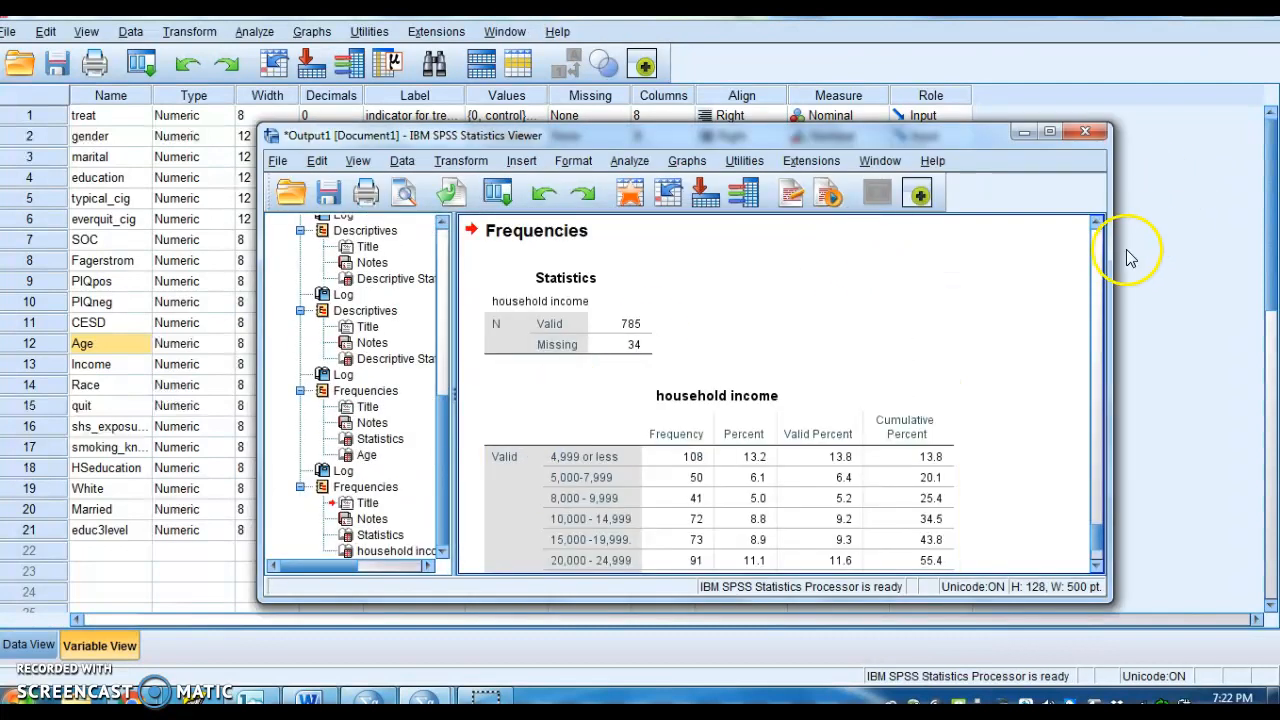
# - Copy the household income frequency table from the SPSS output
pyautogui.click(1101, 313)
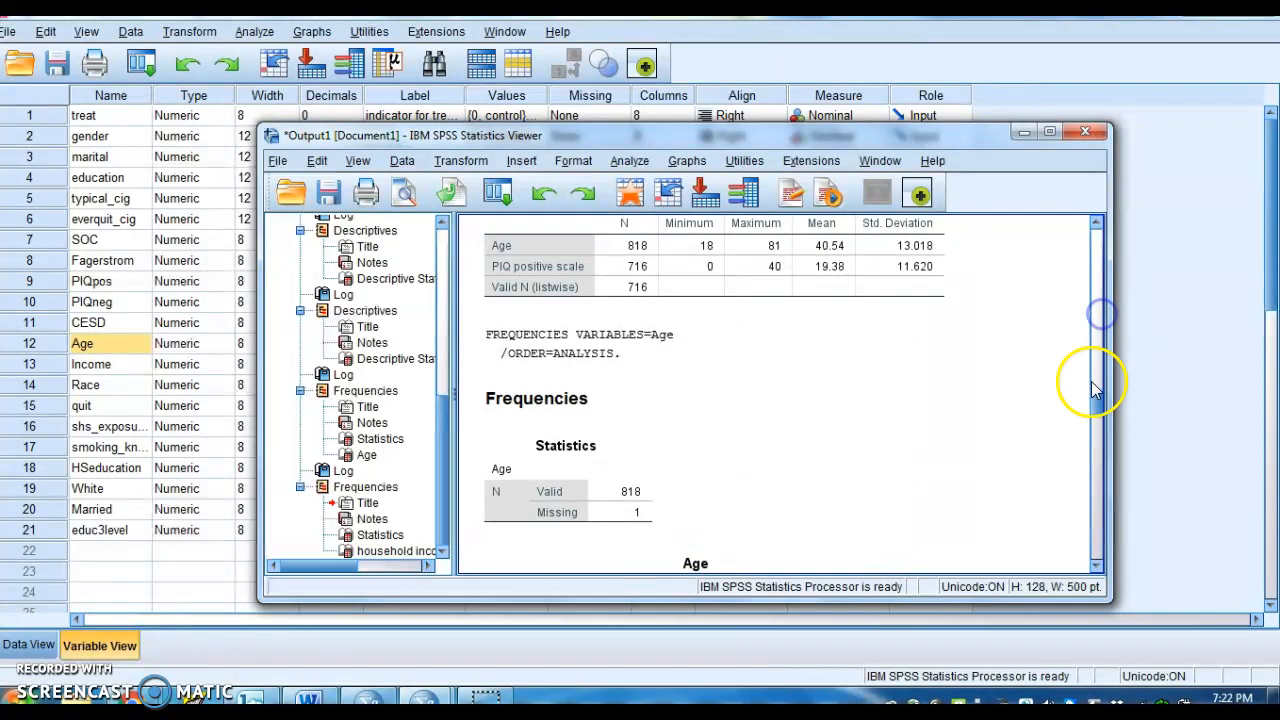
pyautogui.moveTo(1098, 405); pyautogui.dragTo(1103, 543)
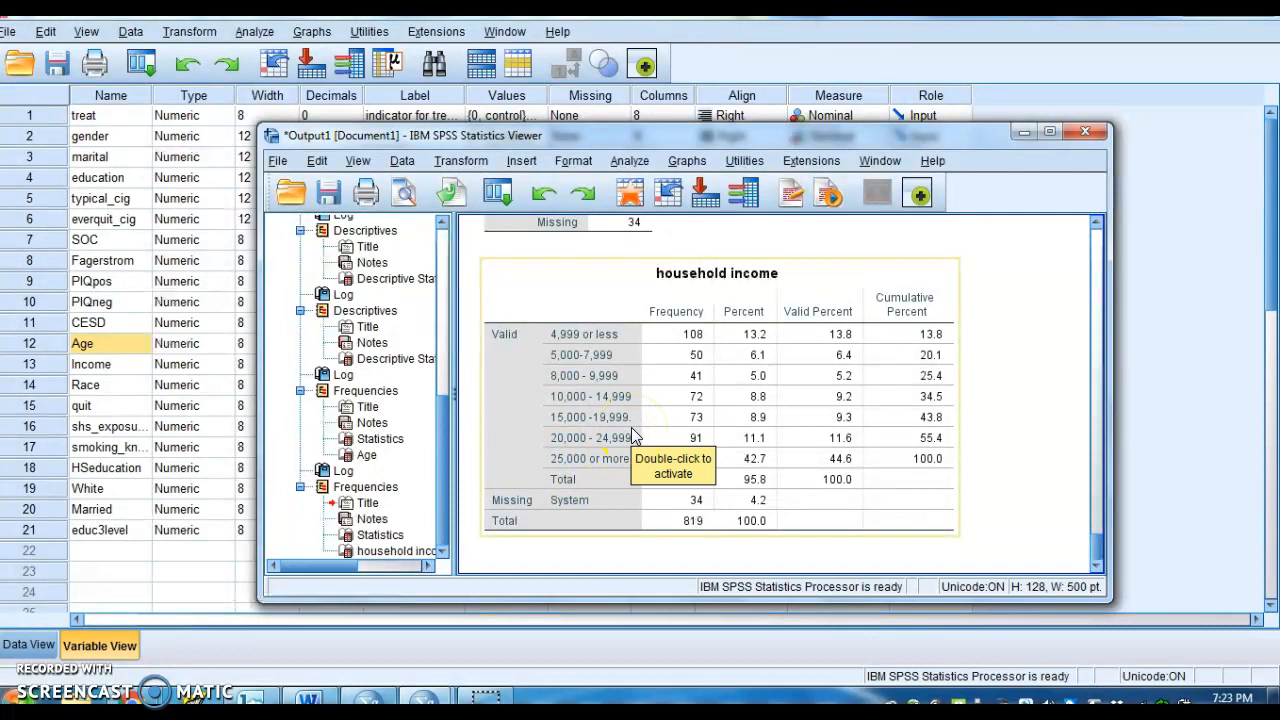
pyautogui.click(648, 280)
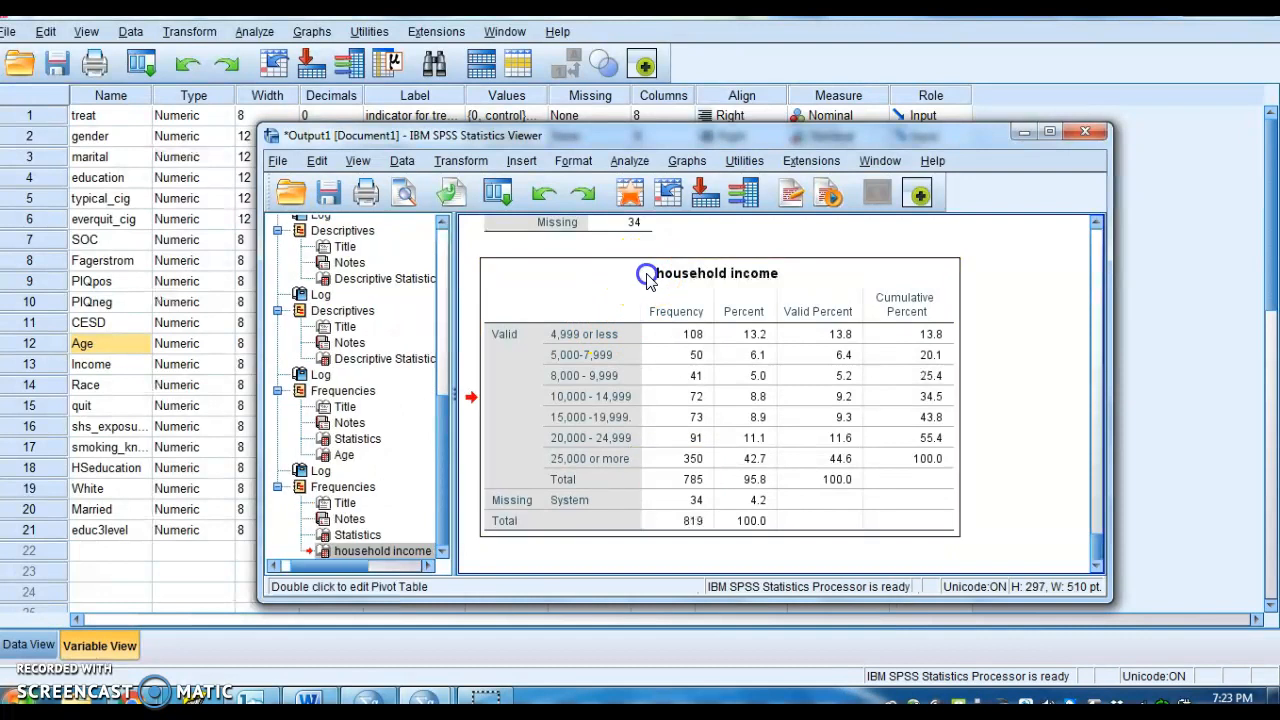
pyautogui.rightClick(648, 280)
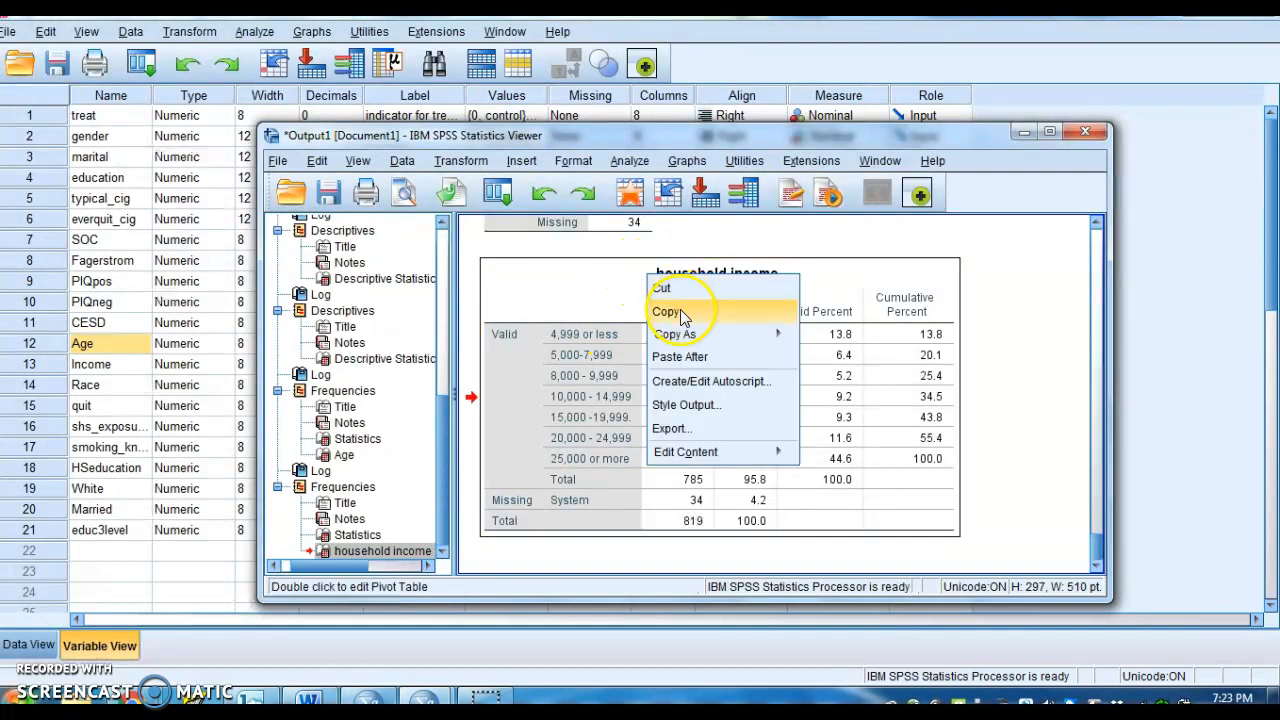
pyautogui.click(678, 310)
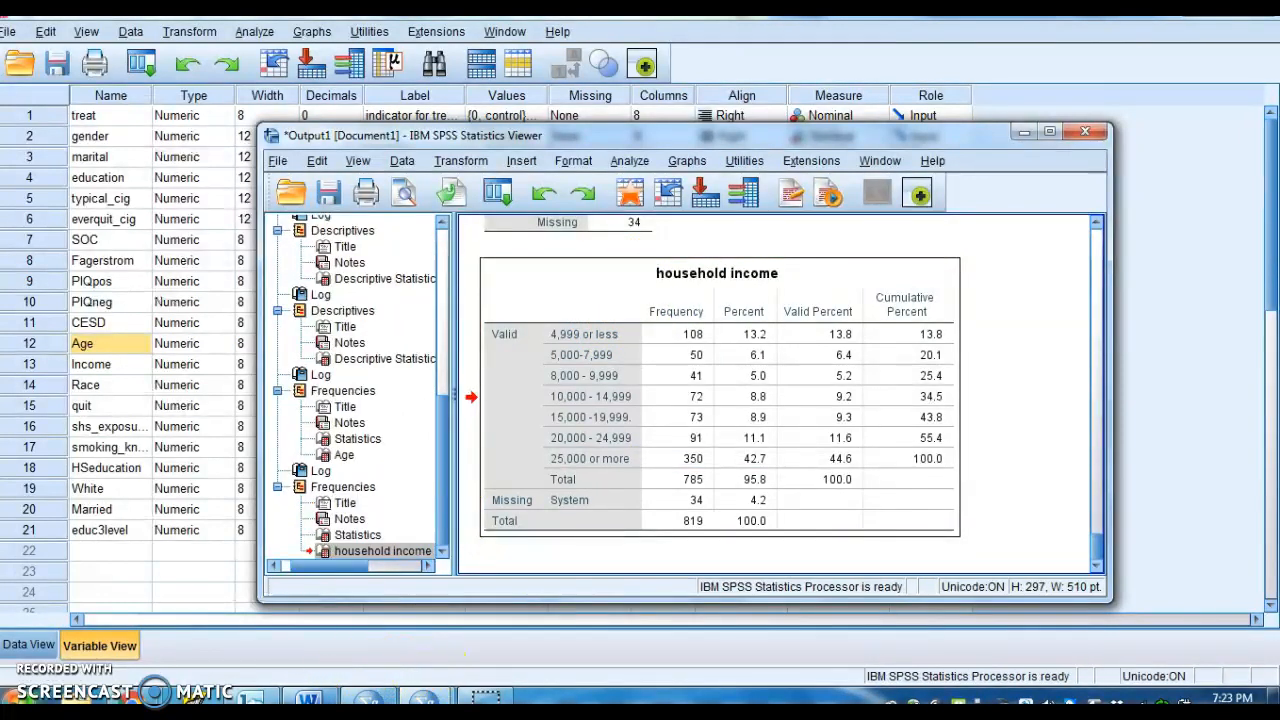
# - Switch to the Word document and paste the household income table below the Descriptive Statistics table
pyautogui.click(308, 697)
pyautogui.moveTo(1266, 414); pyautogui.dragTo(1271, 218)
pyautogui.click(402, 464)
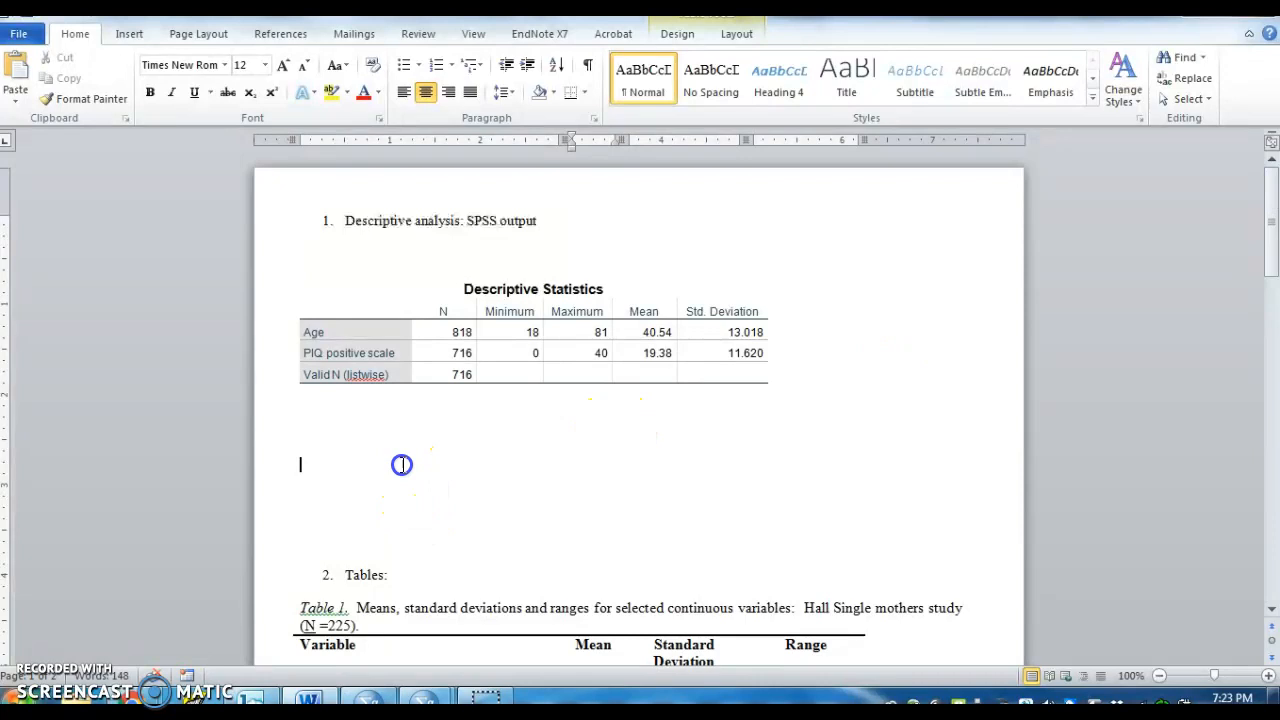
pyautogui.click(8, 74)
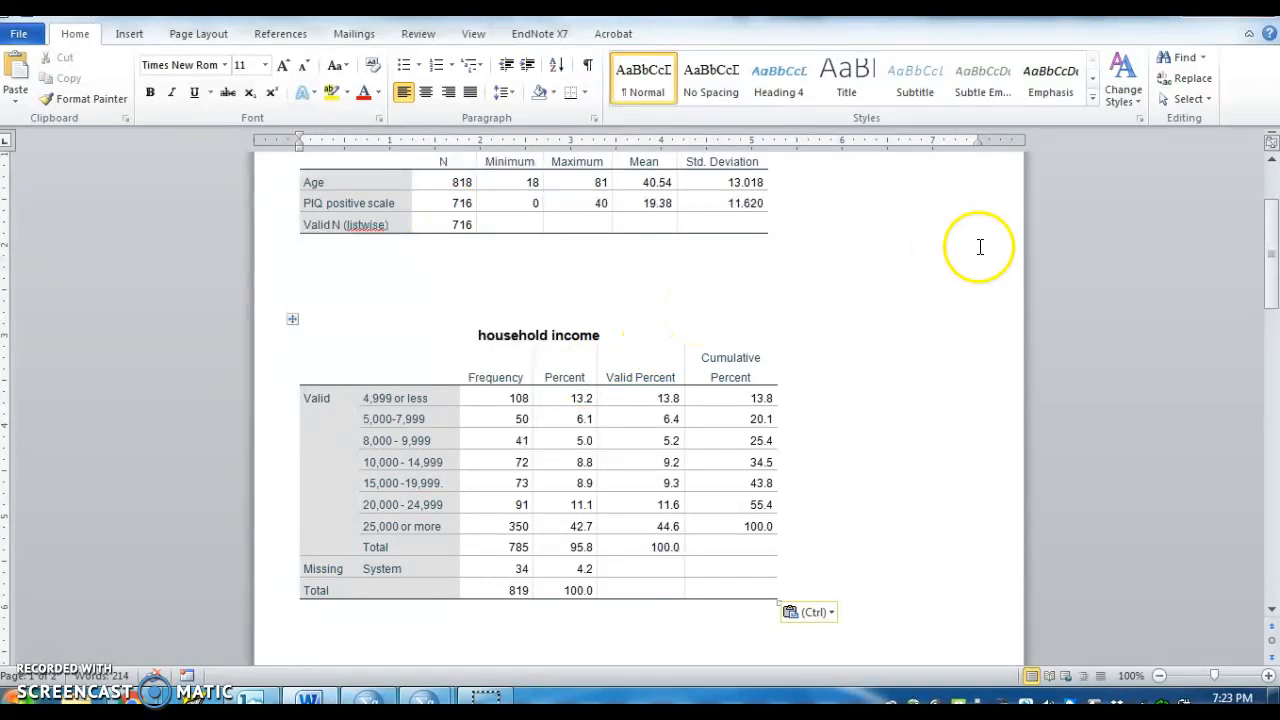
# - Compare the pasted household income output with Table 2's Income section and review the SPSS output under the descriptive analysis heading
pyautogui.moveTo(1267, 214); pyautogui.dragTo(1273, 258)
pyautogui.moveTo(1272, 262); pyautogui.dragTo(1260, 395)
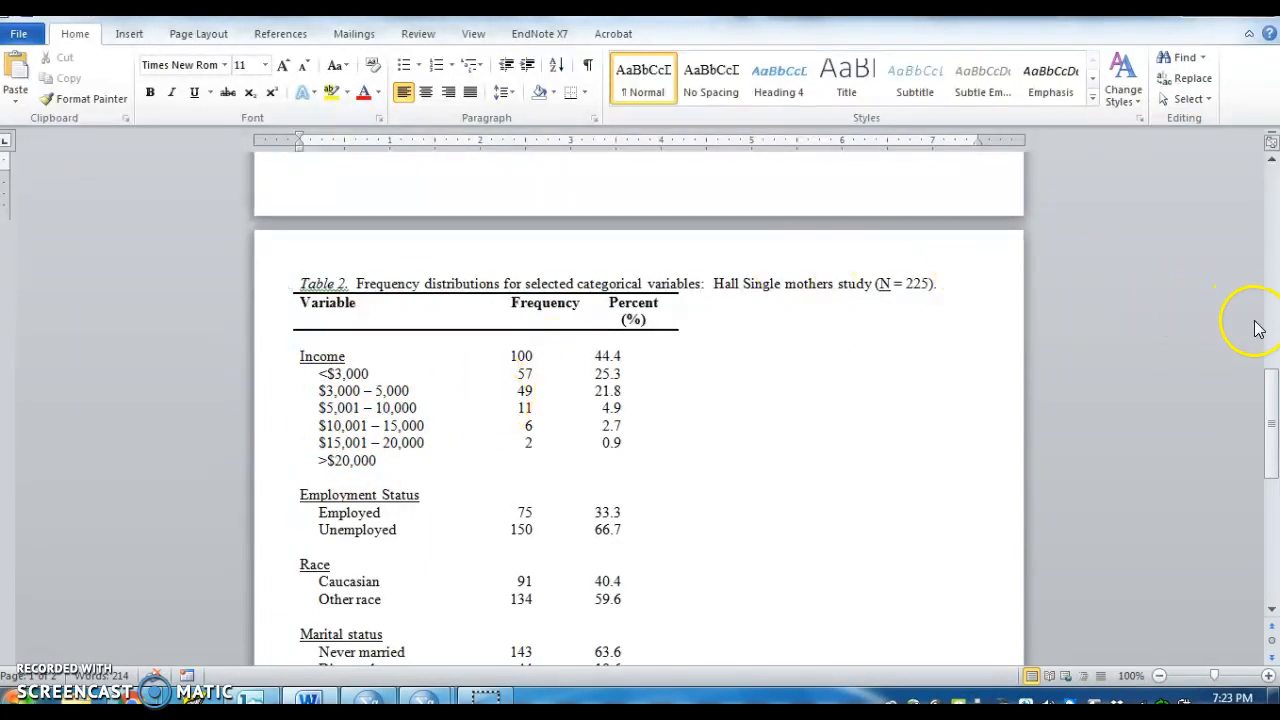
pyautogui.moveTo(1272, 372); pyautogui.dragTo(1272, 236)
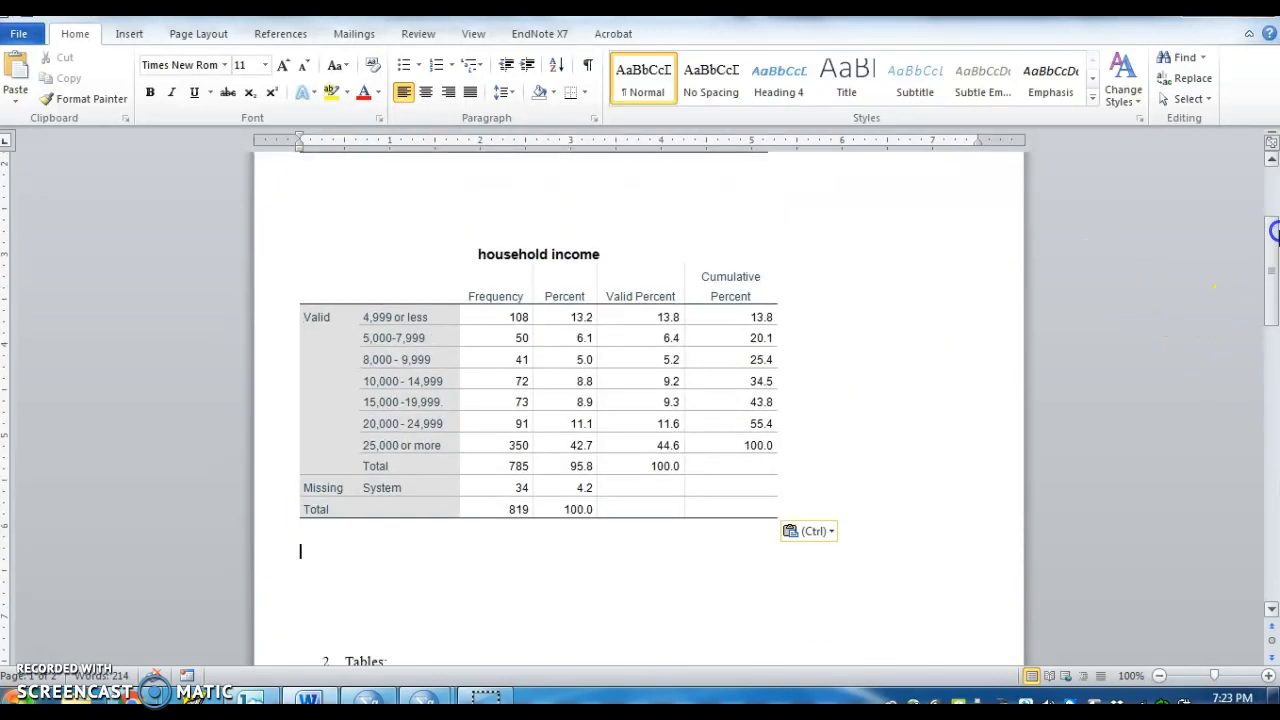
pyautogui.moveTo(1271, 297); pyautogui.dragTo(1268, 255)
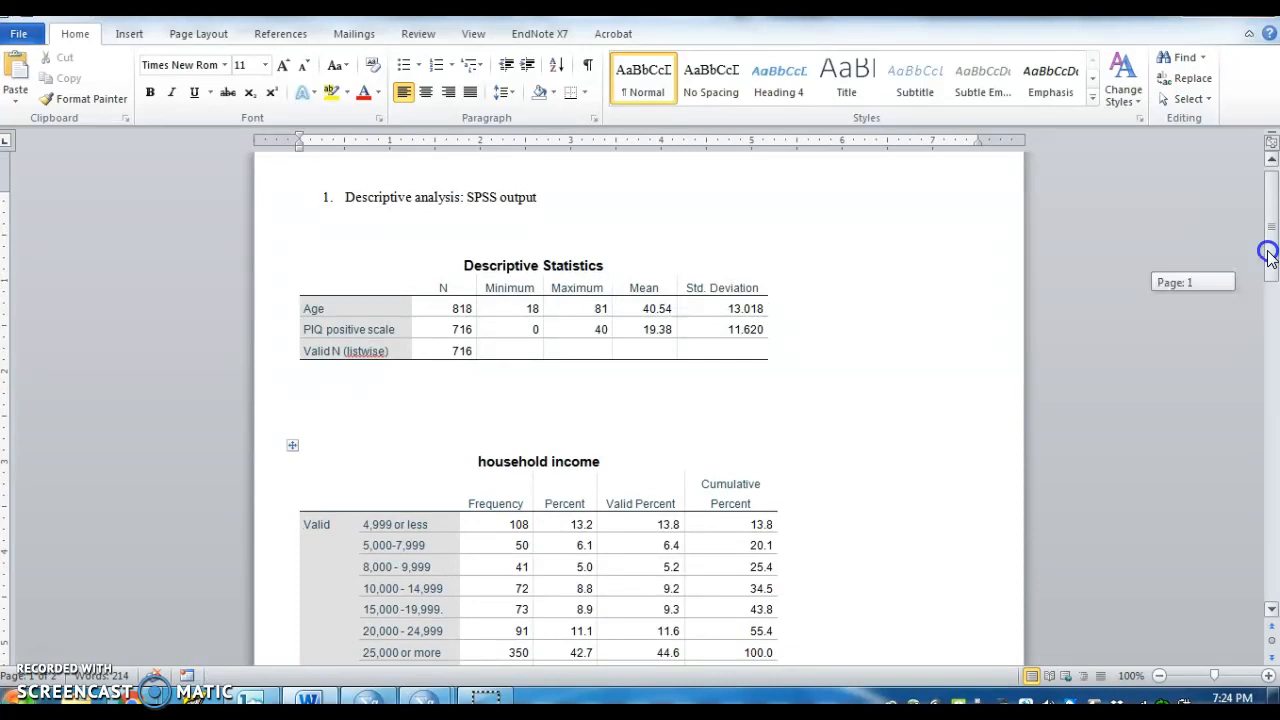
pyautogui.moveTo(1268, 254); pyautogui.dragTo(1268, 254)
pyautogui.moveTo(1268, 254); pyautogui.dragTo(1268, 254)
pyautogui.moveTo(1268, 254); pyautogui.dragTo(1268, 254)
pyautogui.moveTo(1268, 254); pyautogui.dragTo(1268, 261)
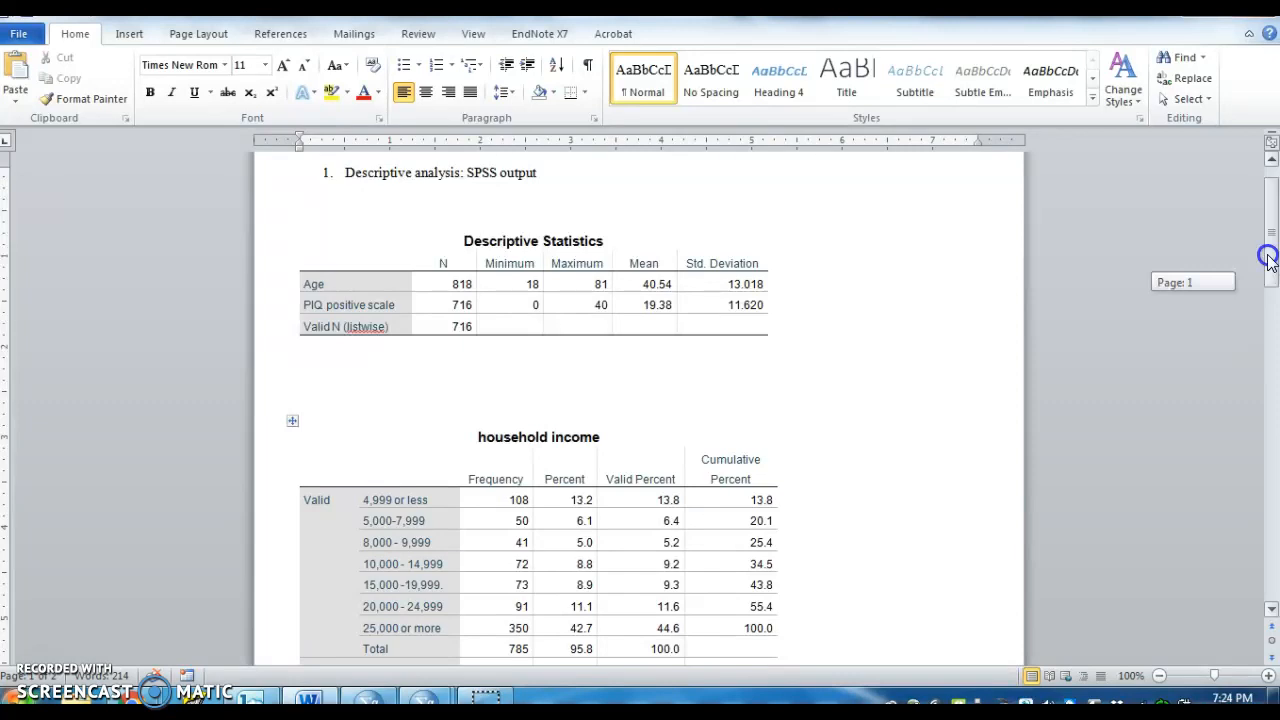
pyautogui.moveTo(1268, 260); pyautogui.dragTo(1274, 292)
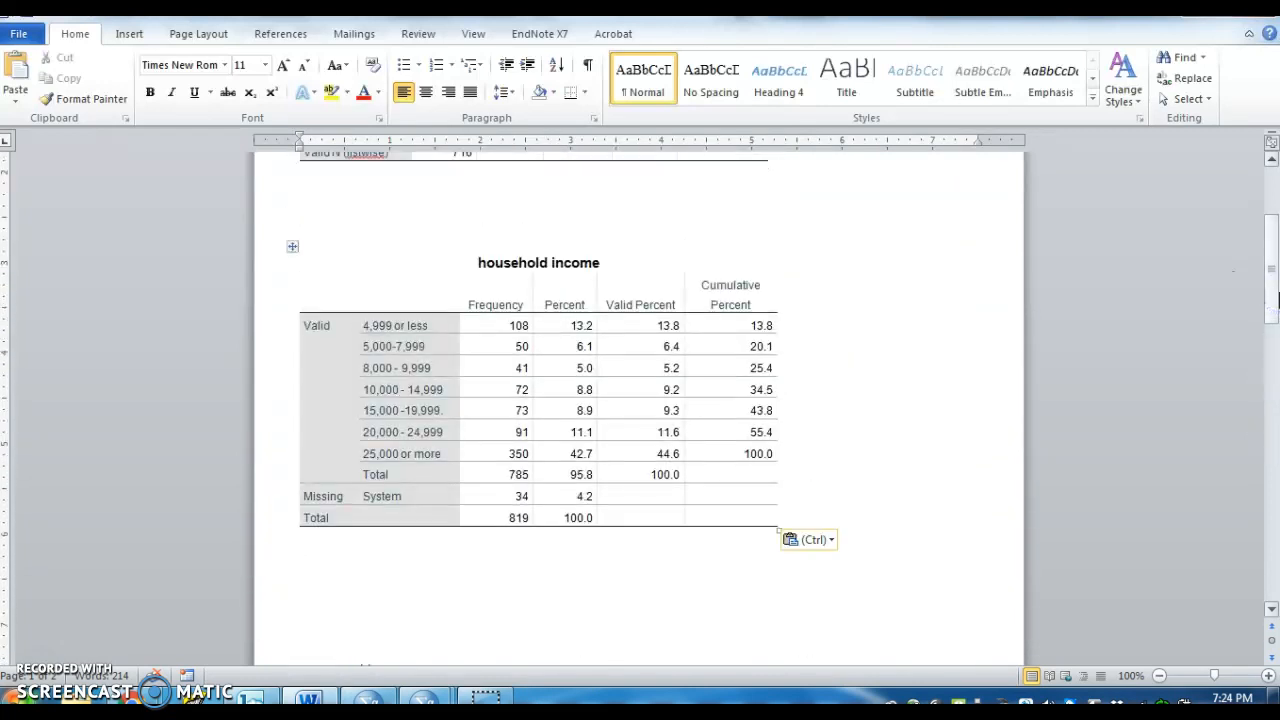